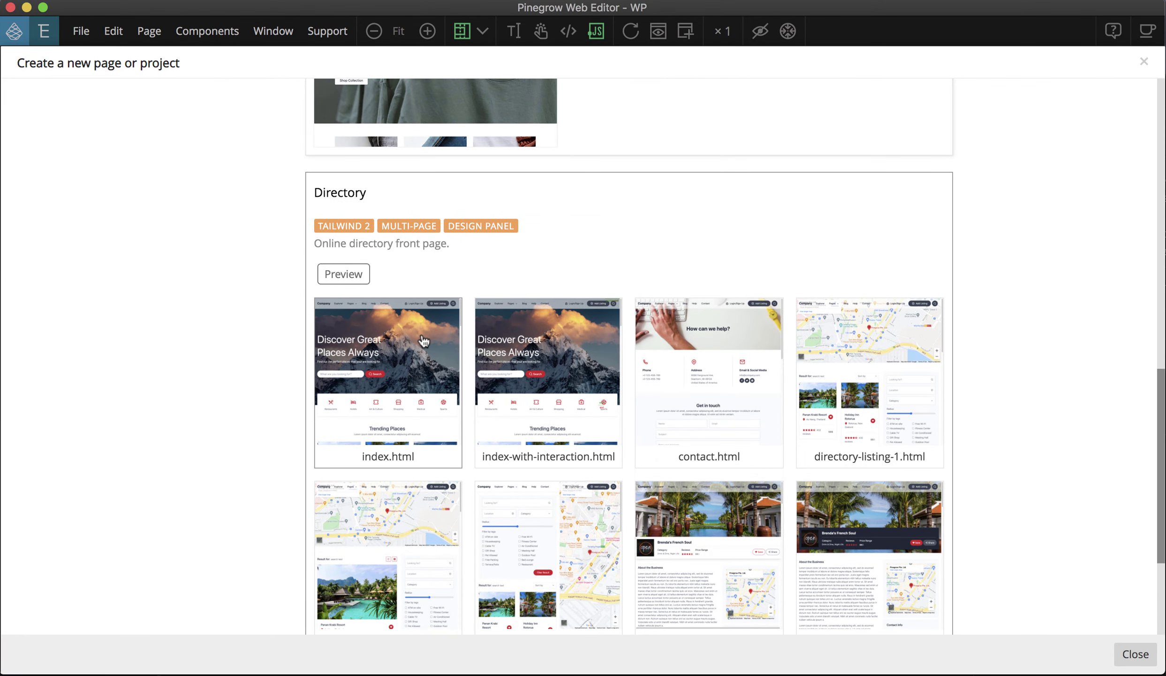
# Open the Directory template's index.html and save it as index.html in a new folder named "tw des" inside Dev
pyautogui.click(424, 341)
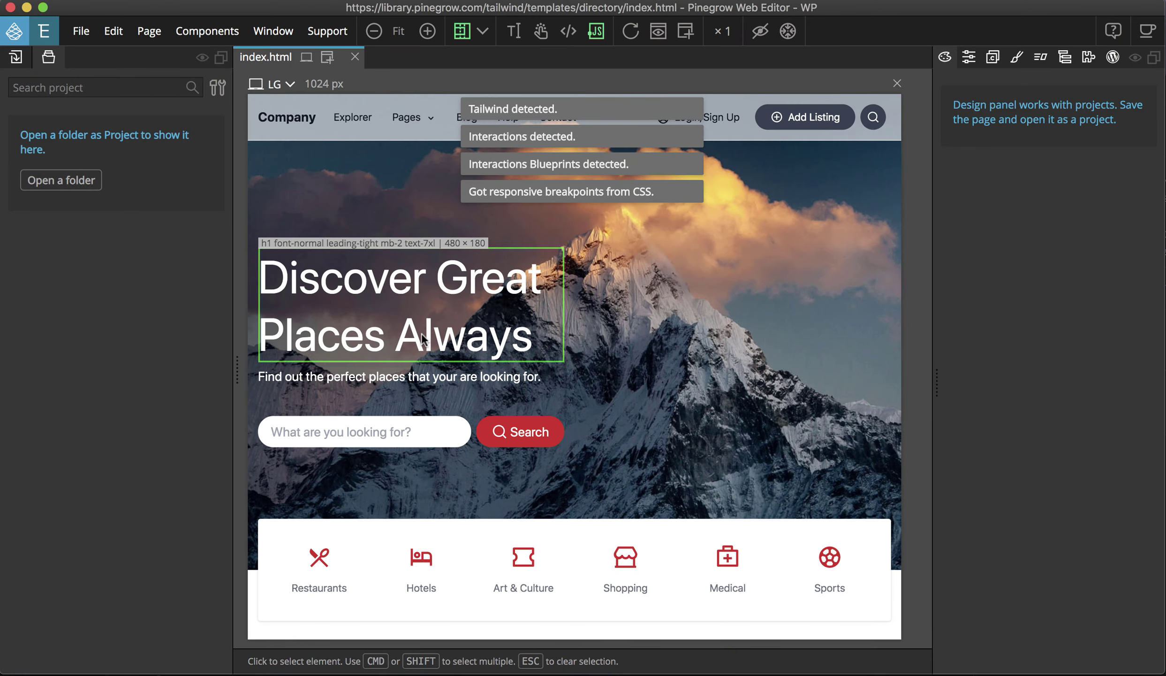
pyautogui.click(80, 31)
pyautogui.click(123, 221)
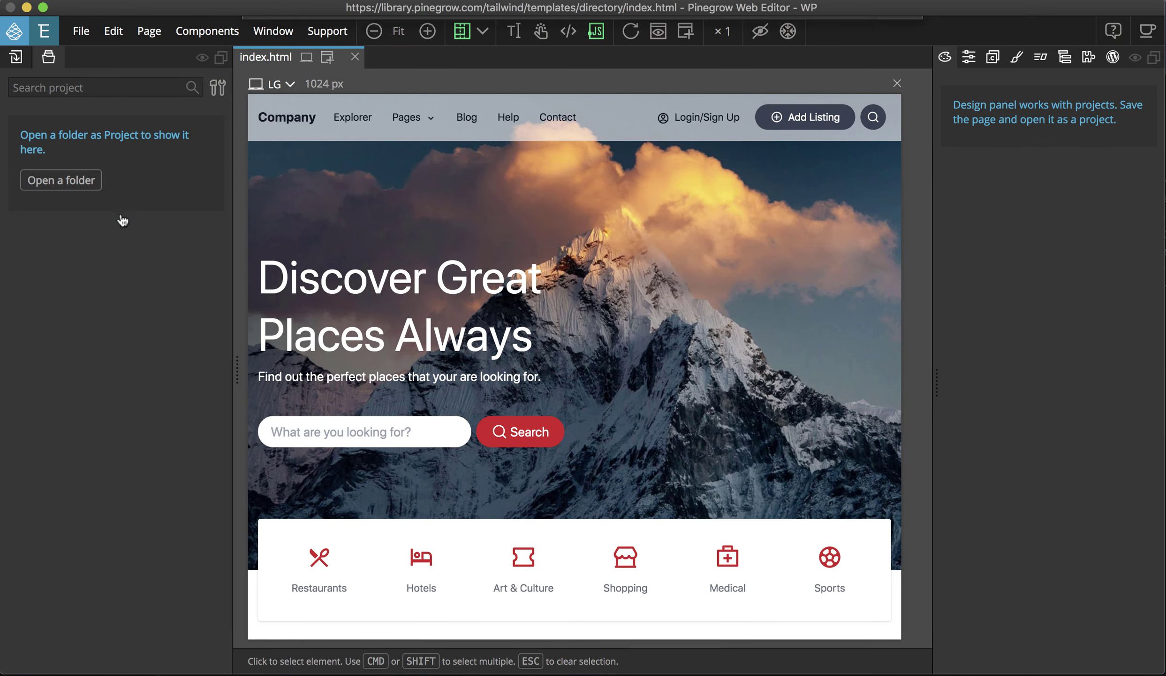
pyautogui.scroll(-4, 292, 239)
pyautogui.click(286, 251)
pyautogui.click(289, 363)
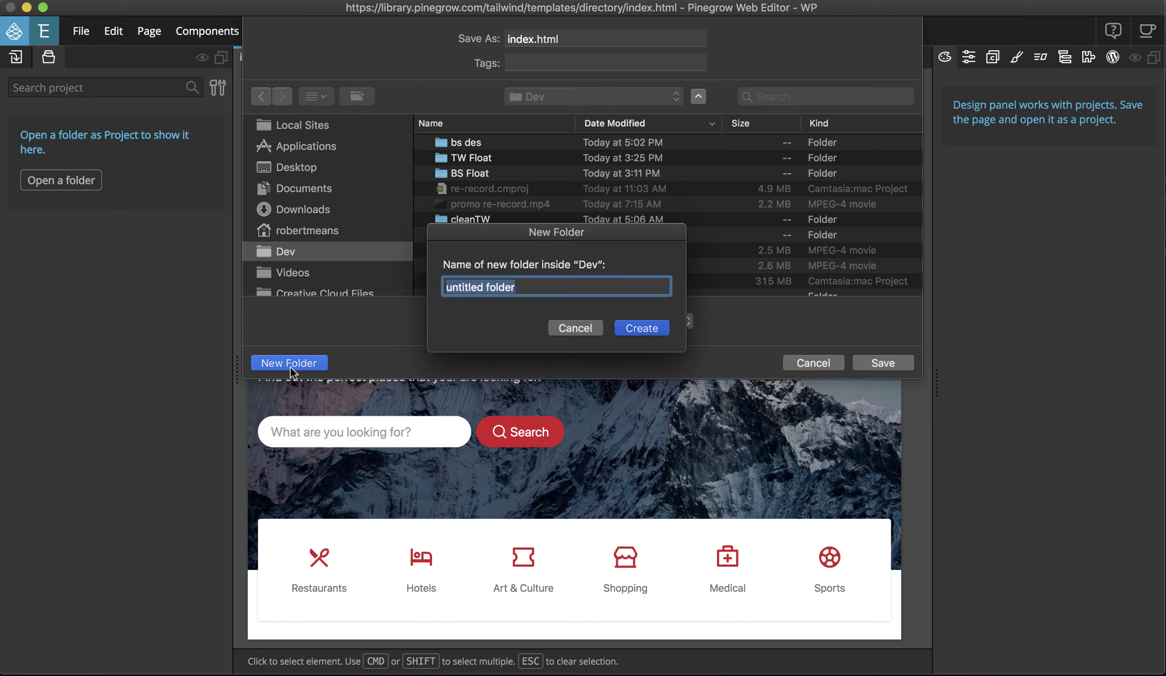
pyautogui.write('tw des')
pyautogui.press('Return')
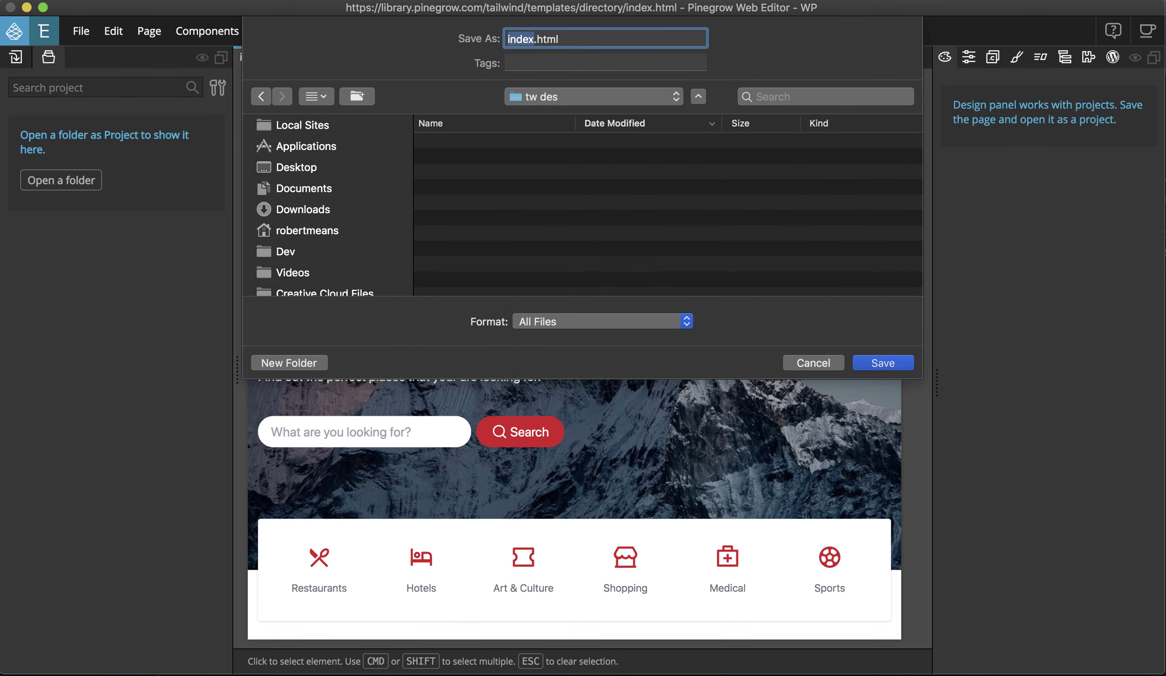
pyautogui.click(883, 363)
pyautogui.click(913, 157)
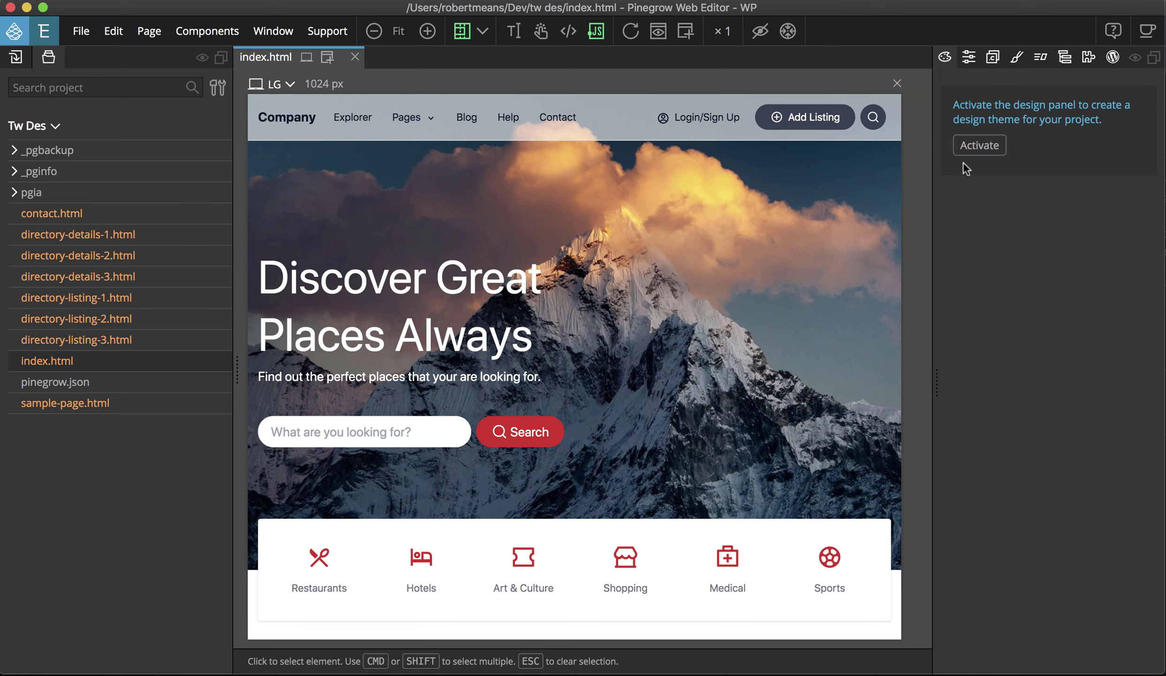
# Activate the design theme for the project and save all files
pyautogui.click(976, 145)
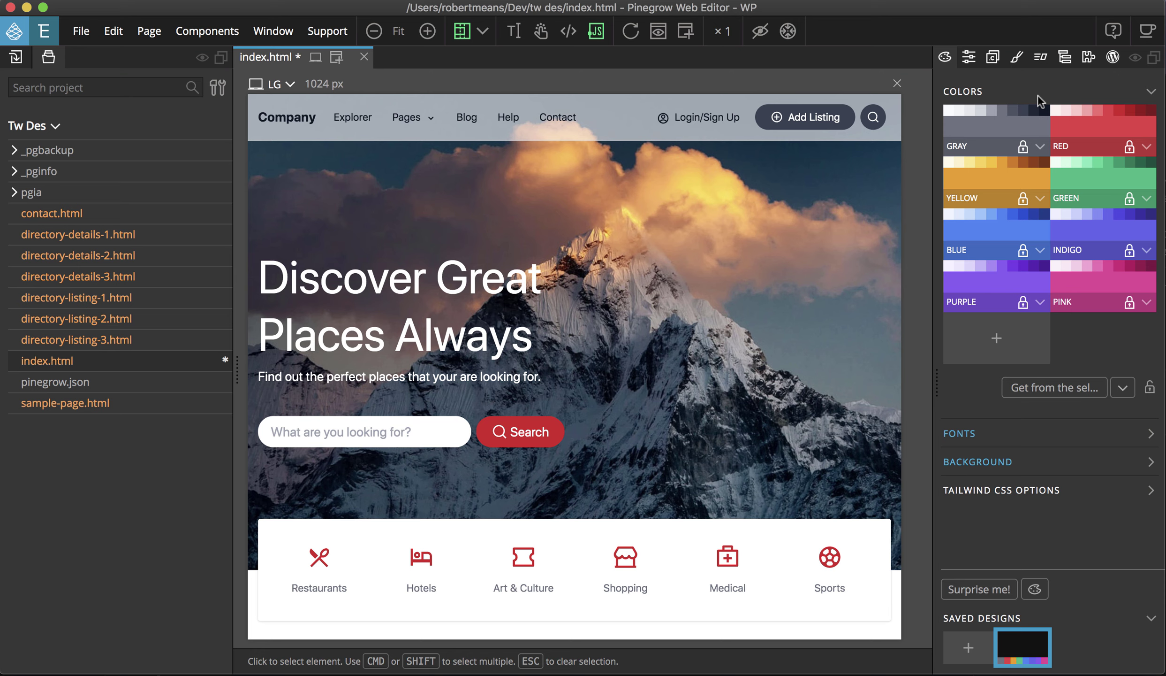
pyautogui.click(81, 31)
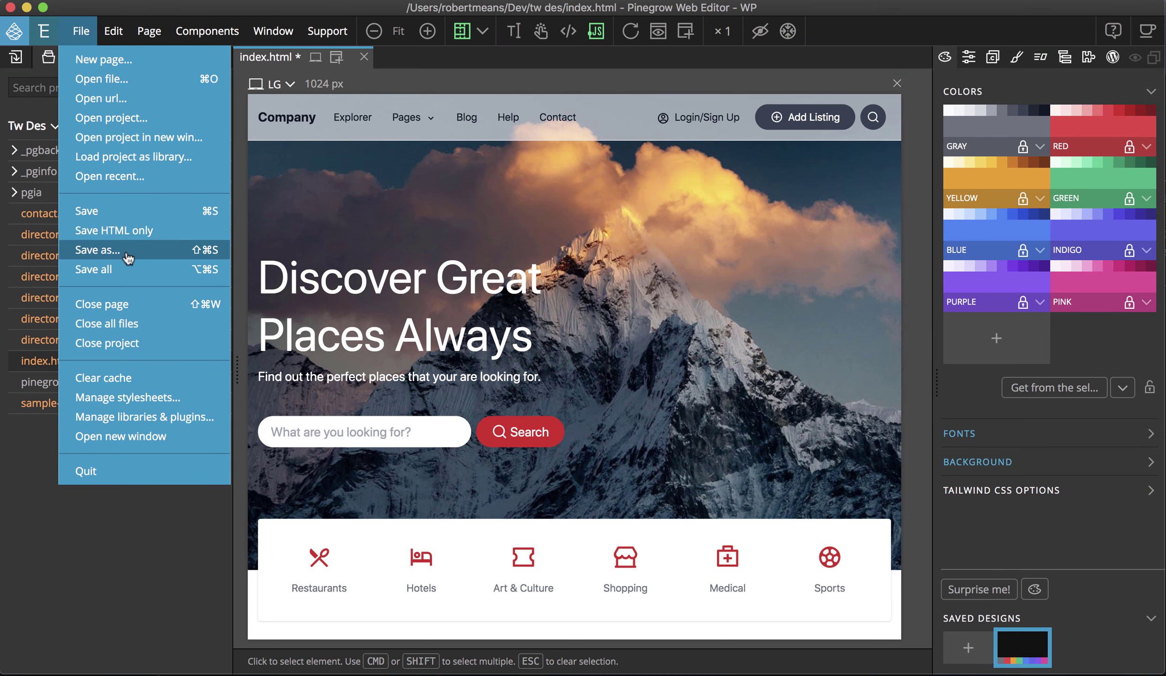
pyautogui.click(125, 270)
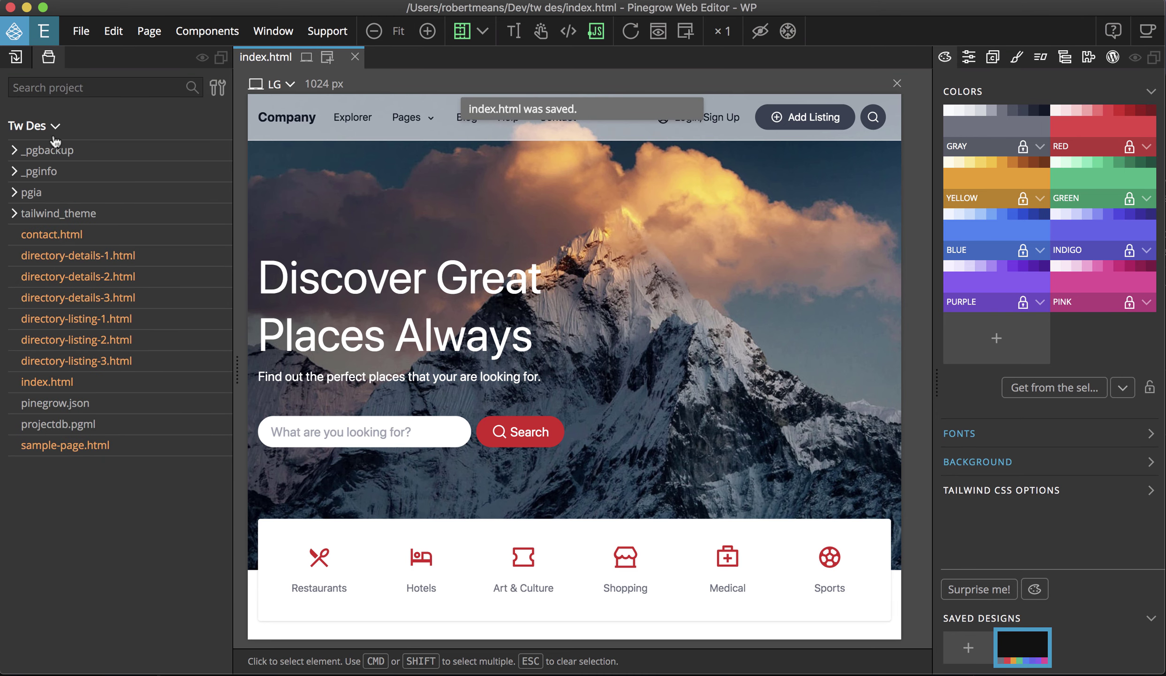
# Expand the tailwind_theme folder in the project files to view its contents
pyautogui.click(55, 125)
pyautogui.click(72, 148)
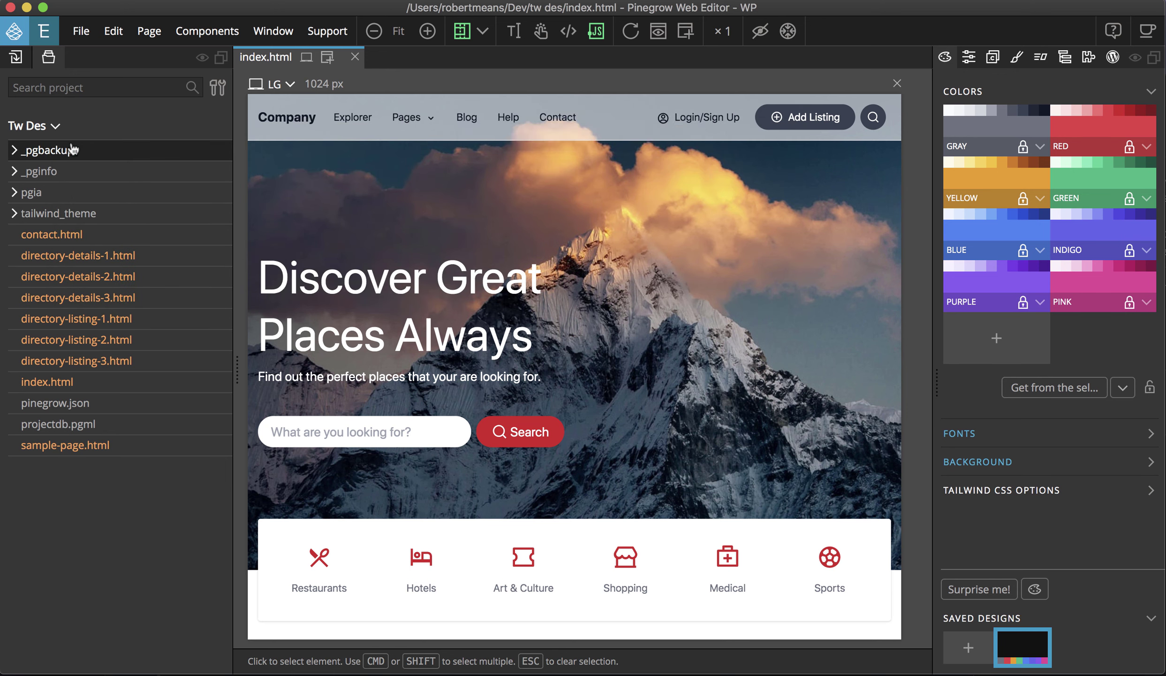
pyautogui.click(14, 213)
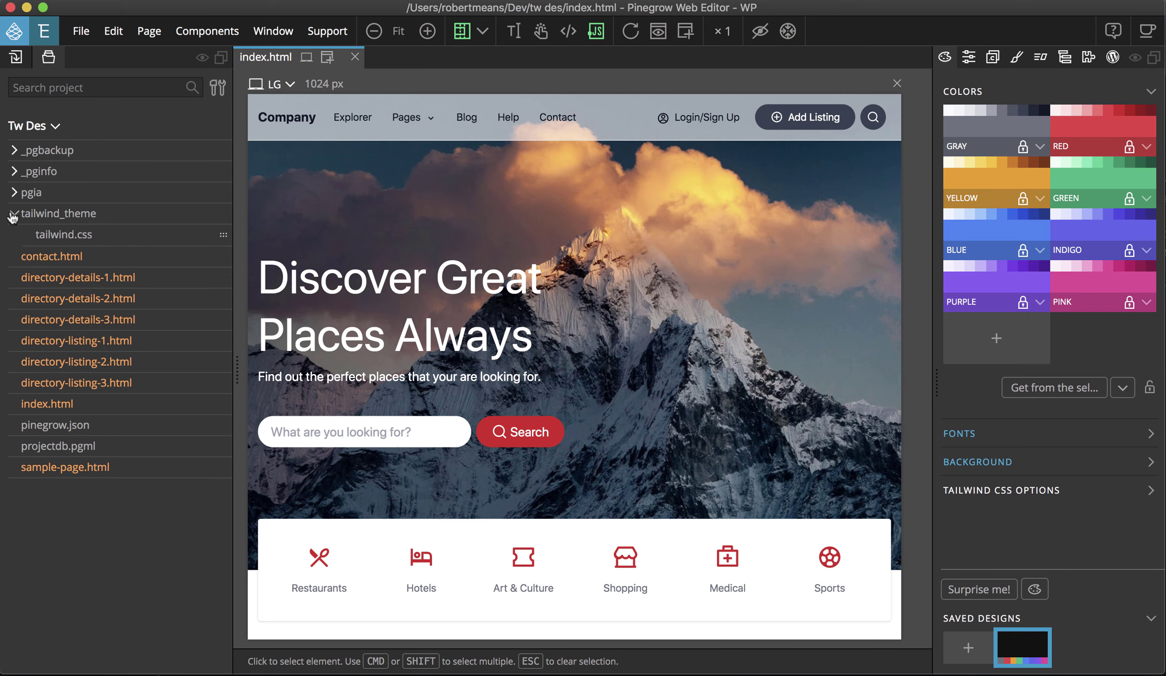
pyautogui.click(43, 214)
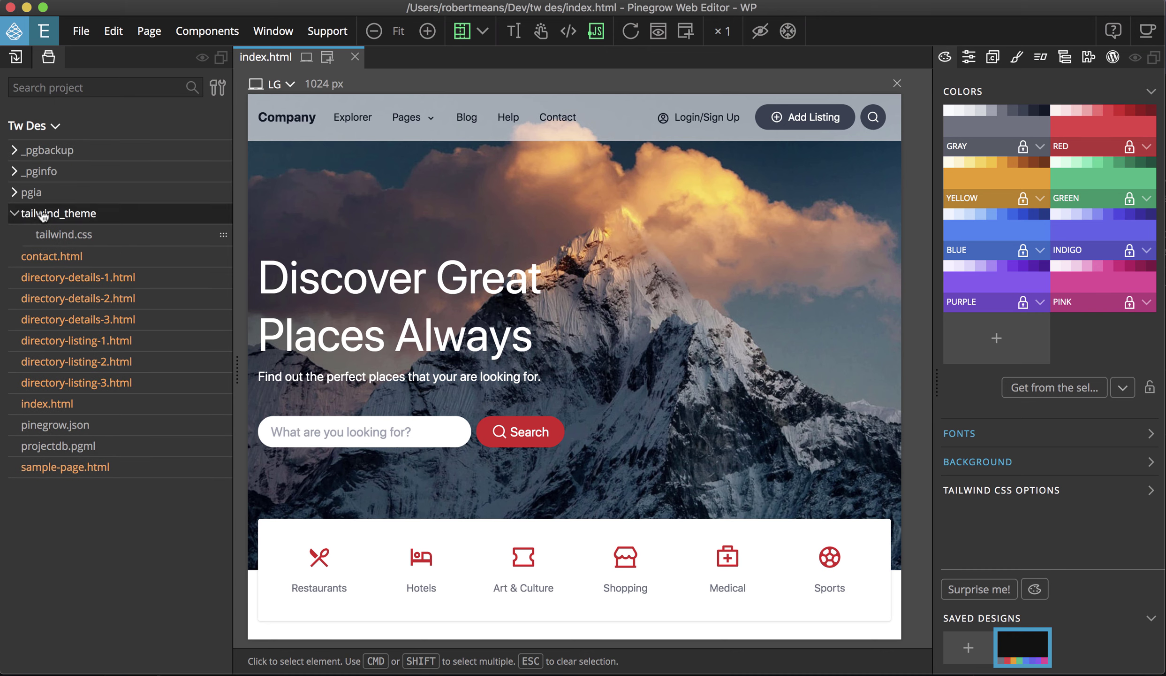
pyautogui.click(55, 226)
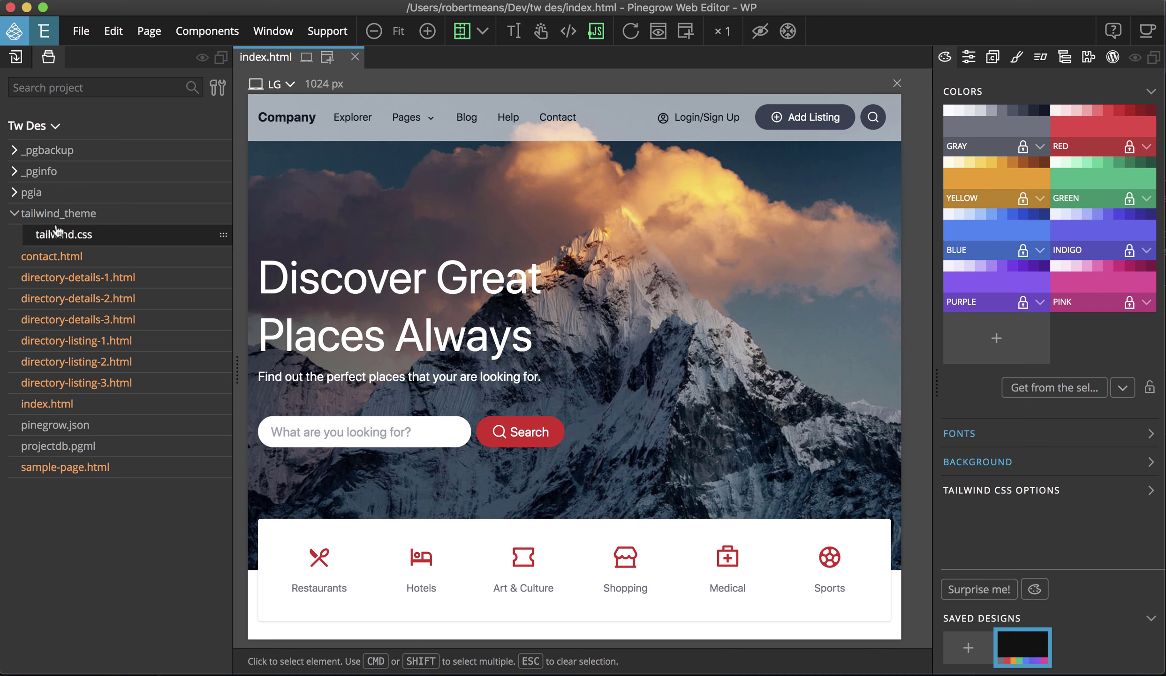
pyautogui.click(1151, 92)
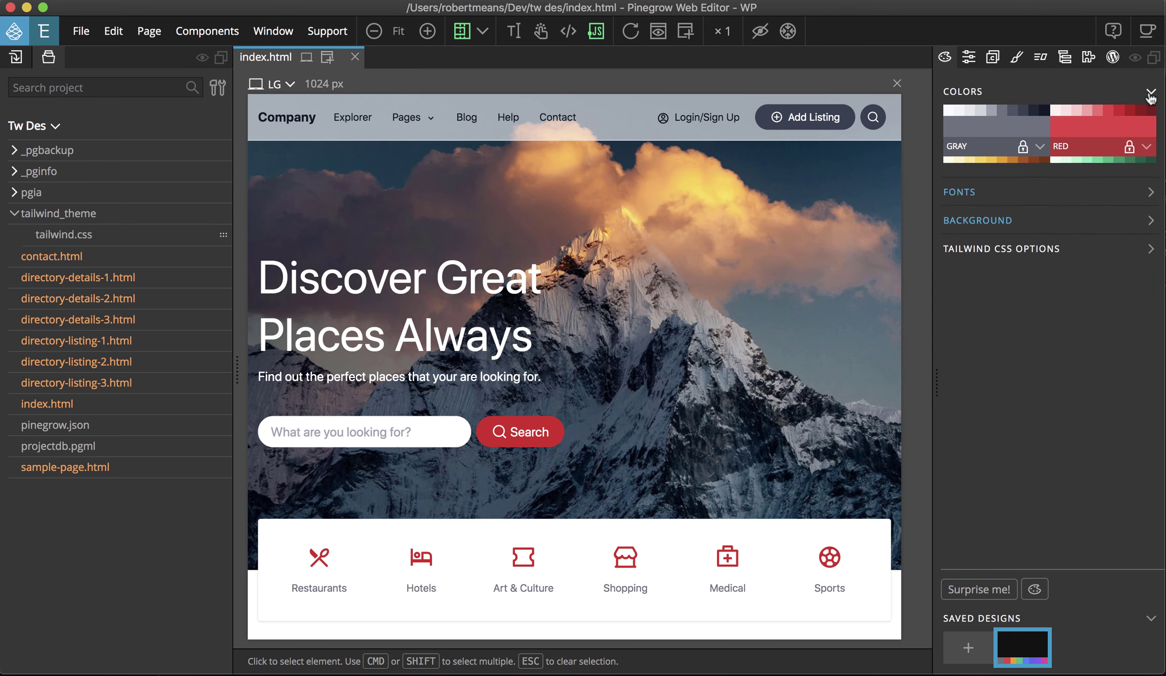
pyautogui.click(1150, 94)
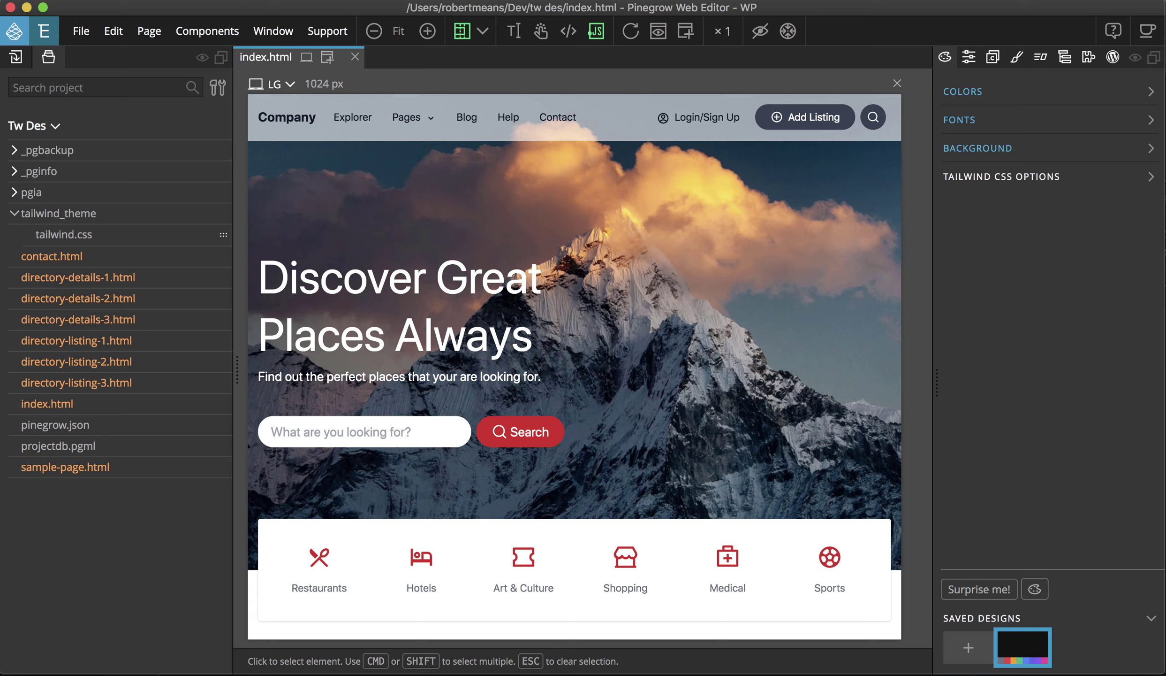
pyautogui.click(1151, 92)
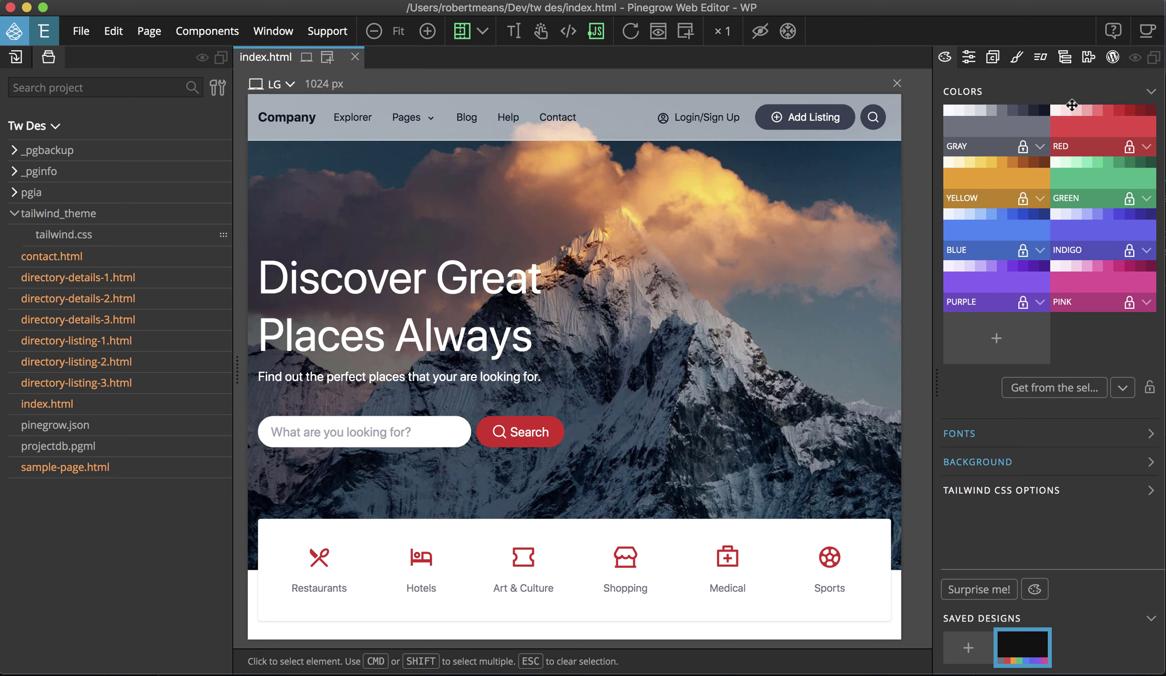
# Shift the hue of the Gray theme color slightly and apply the new color
pyautogui.click(1016, 132)
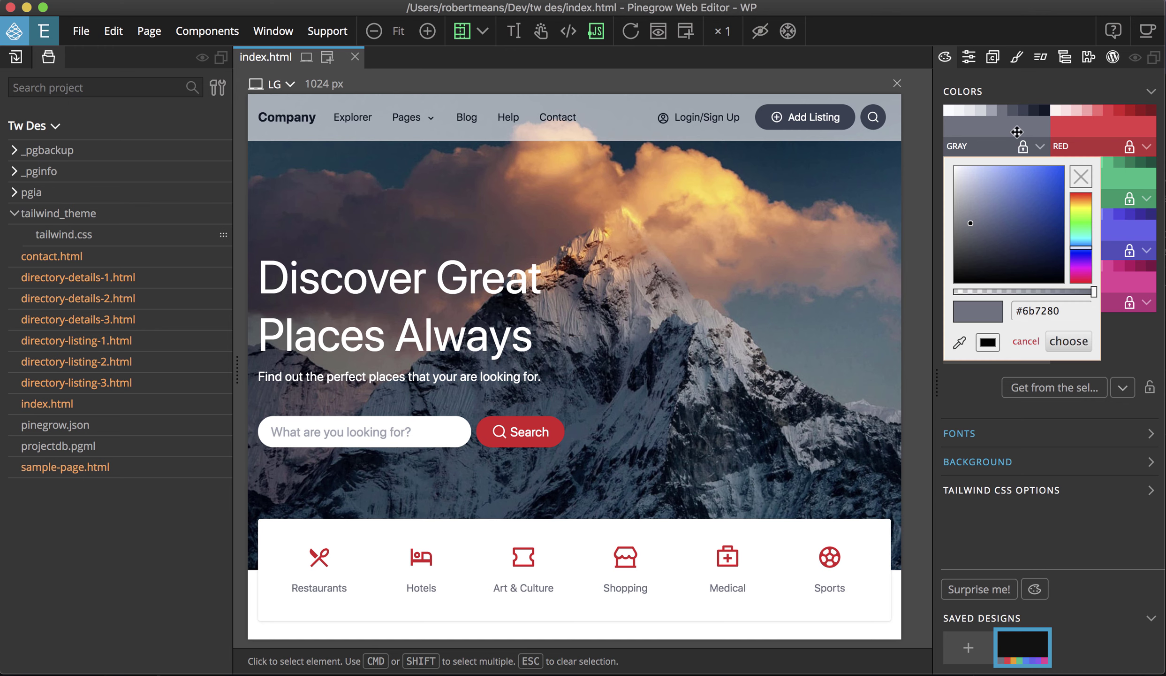
pyautogui.click(1078, 250)
pyautogui.click(1069, 341)
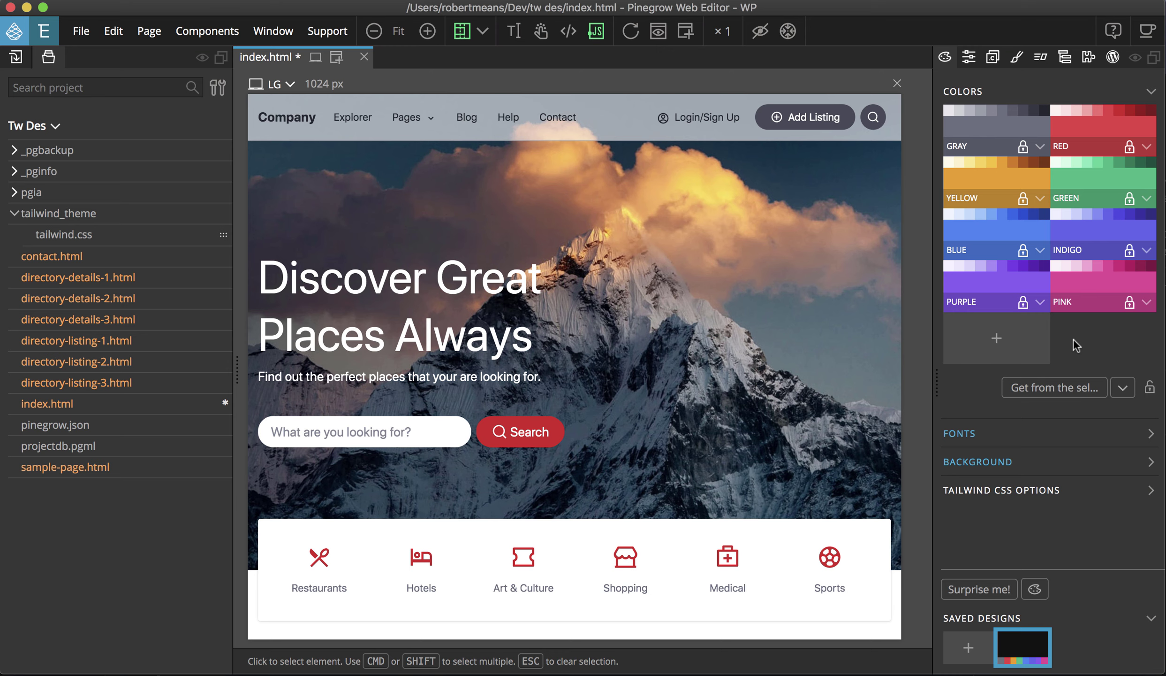
pyautogui.click(1040, 146)
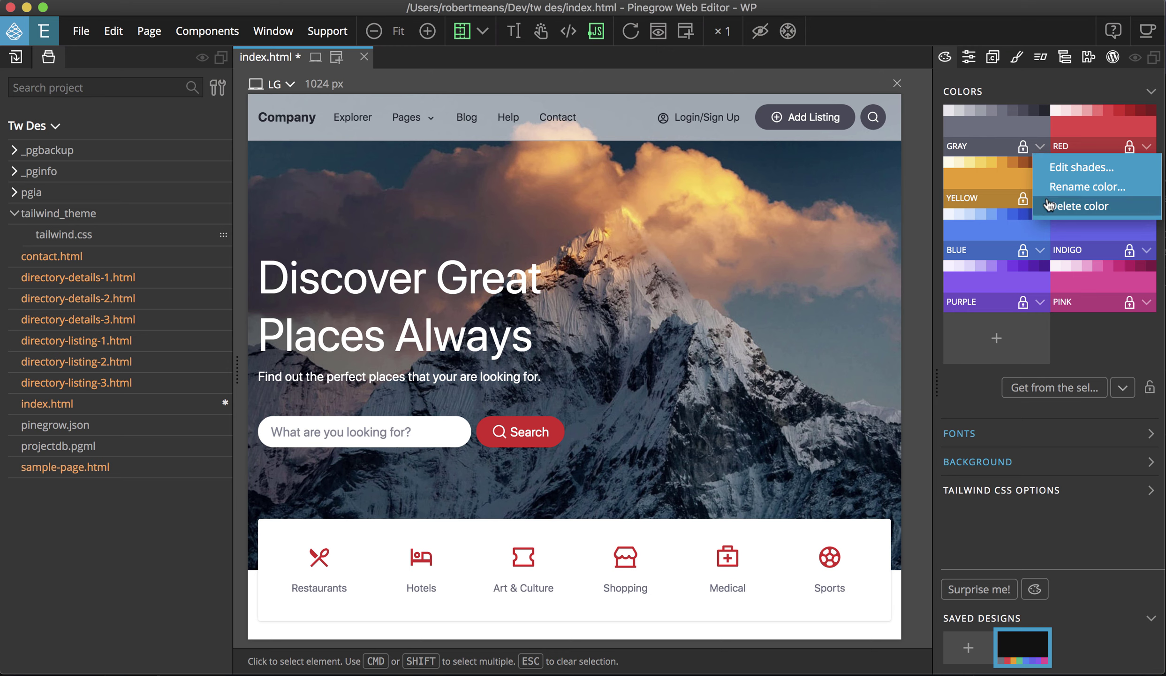
pyautogui.click(1100, 336)
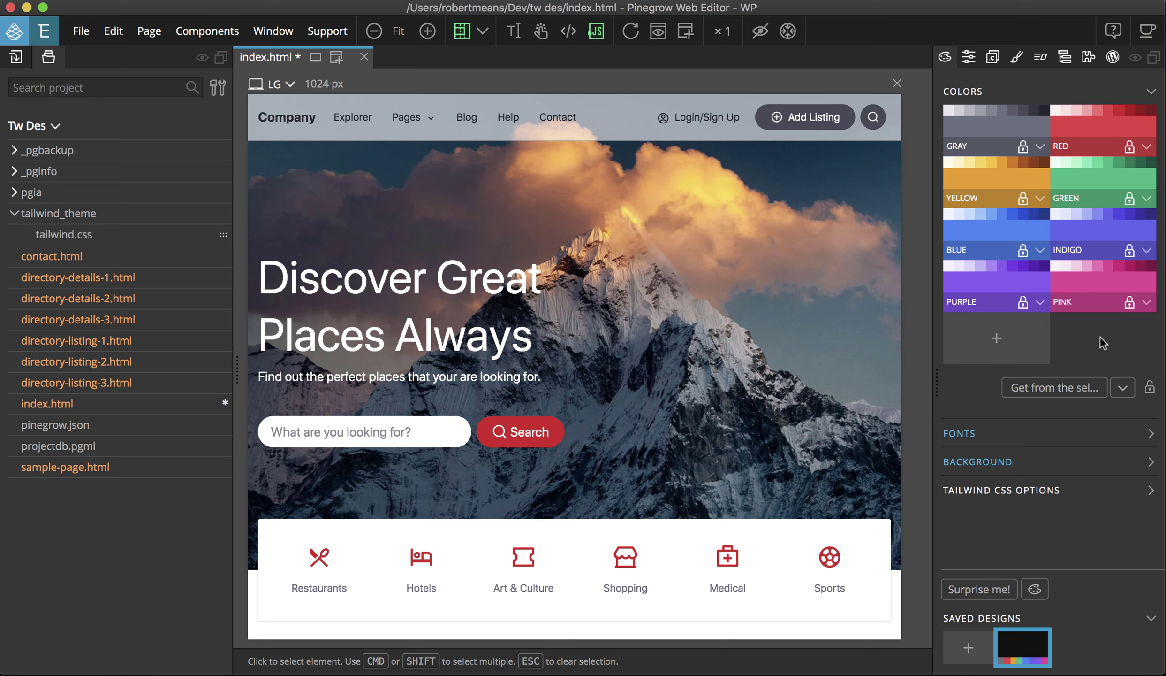
# Add a 550 shade with the value rgba(129,88,220,1) to the Purple theme color, directly after shade 500
pyautogui.click(1041, 302)
pyautogui.click(1054, 323)
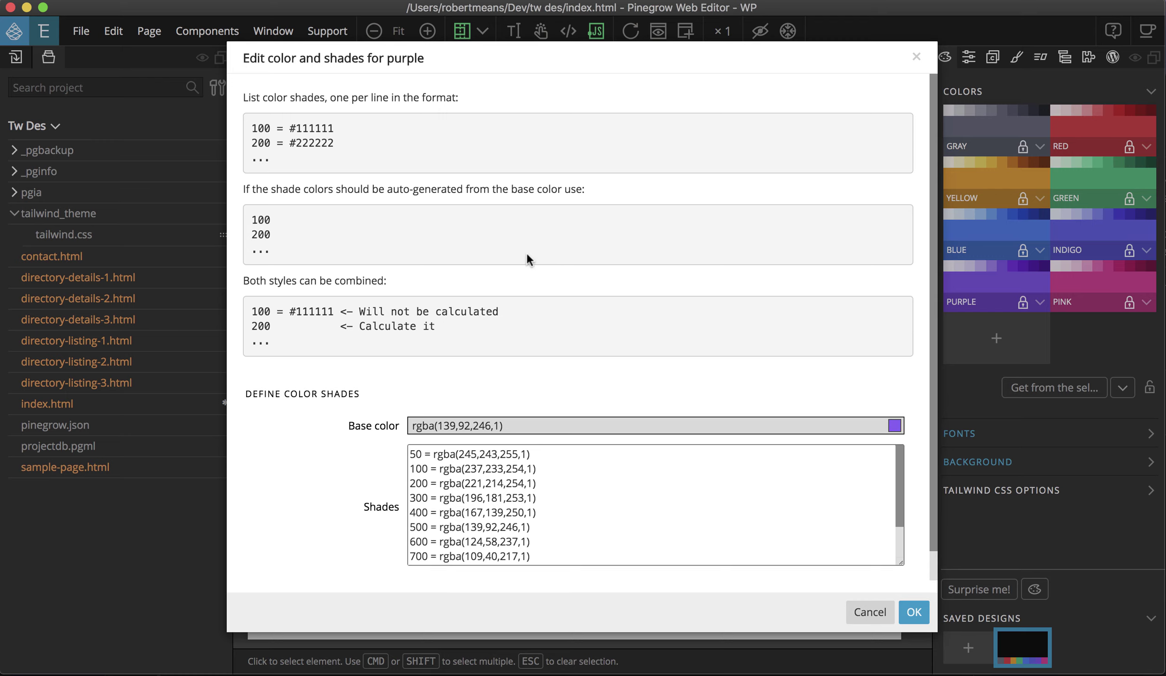
pyautogui.click(430, 461)
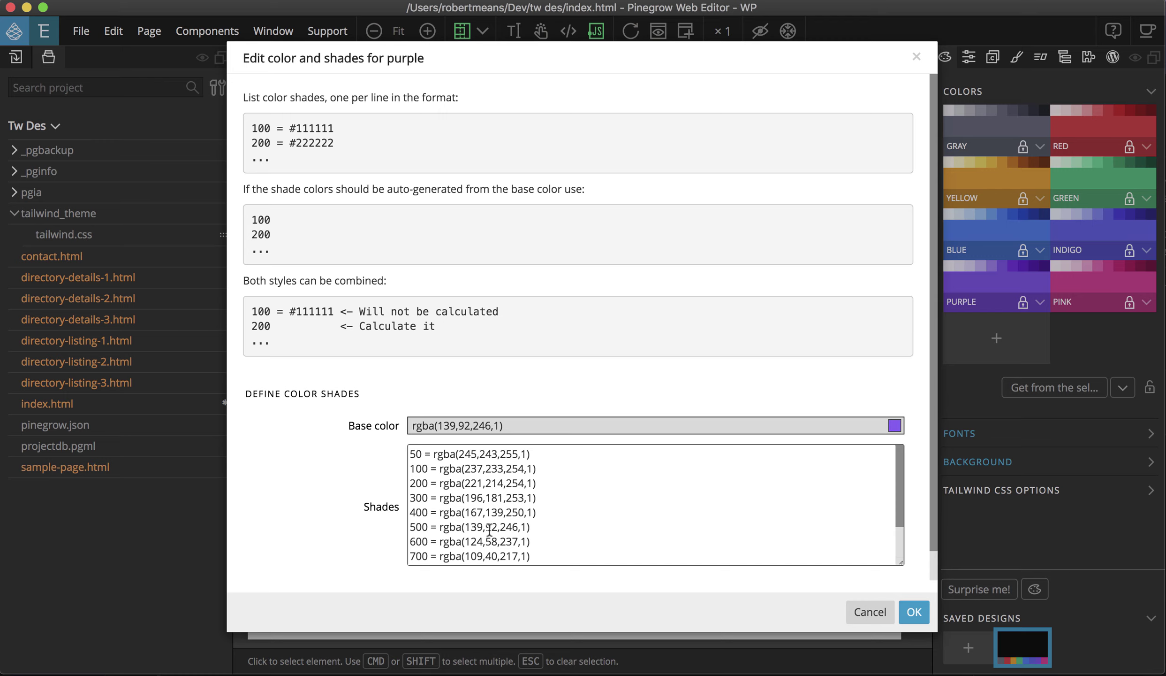
pyautogui.click(532, 528)
pyautogui.press('Return')
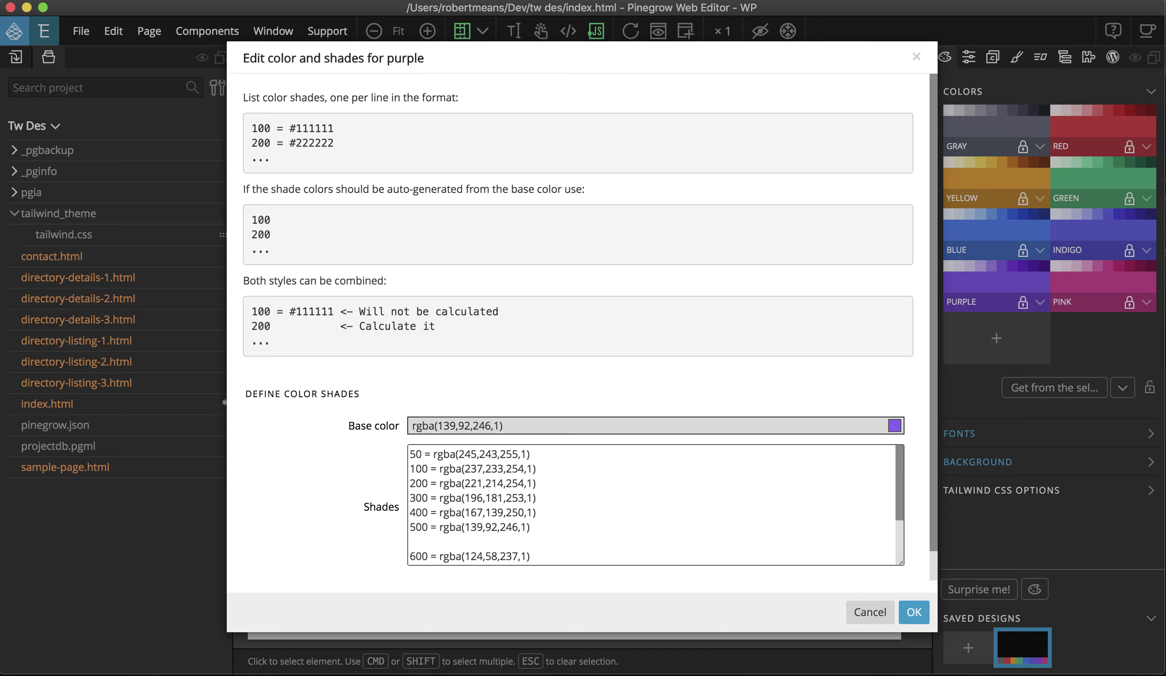
pyautogui.write('550 = rgba(129,88,220,1)')
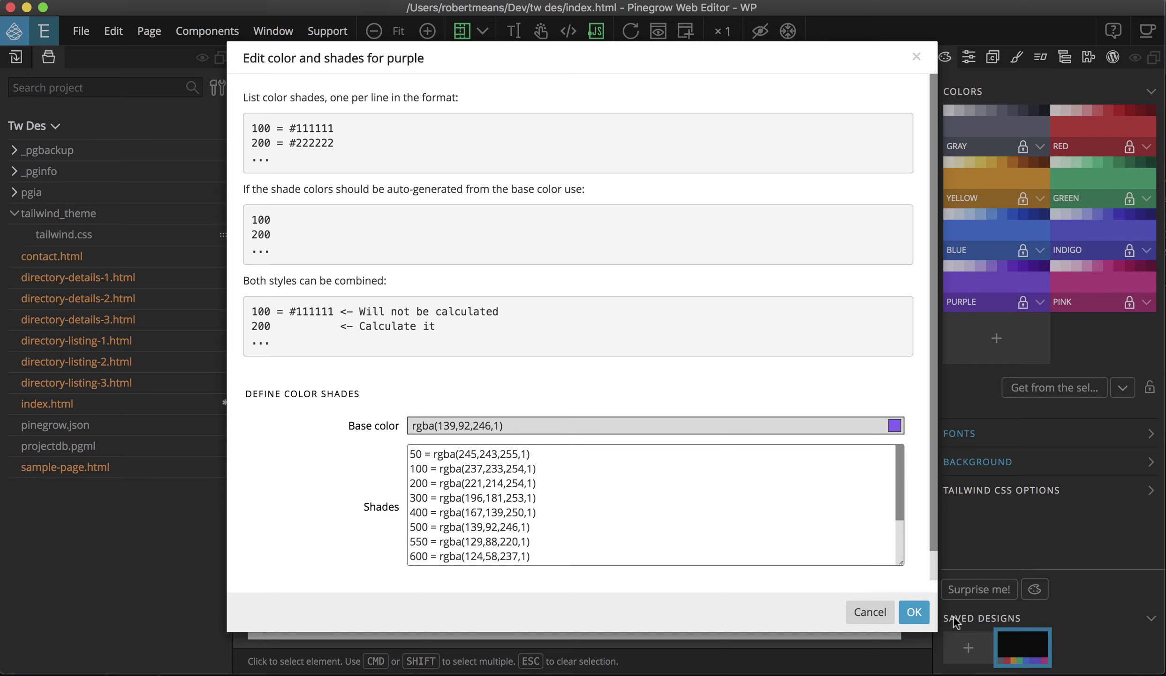
pyautogui.click(914, 611)
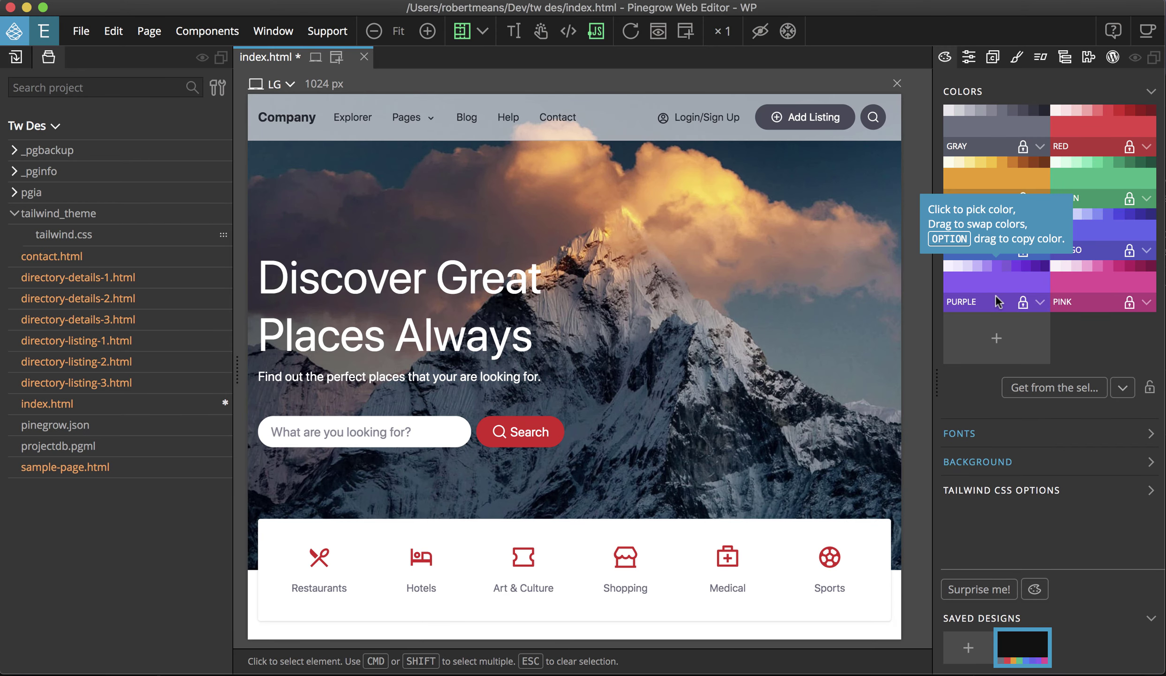
# Add a new theme color named BRIGHT with the value #eef410 and the shades LIGHT, MIDDLE, DARK
pyautogui.click(995, 340)
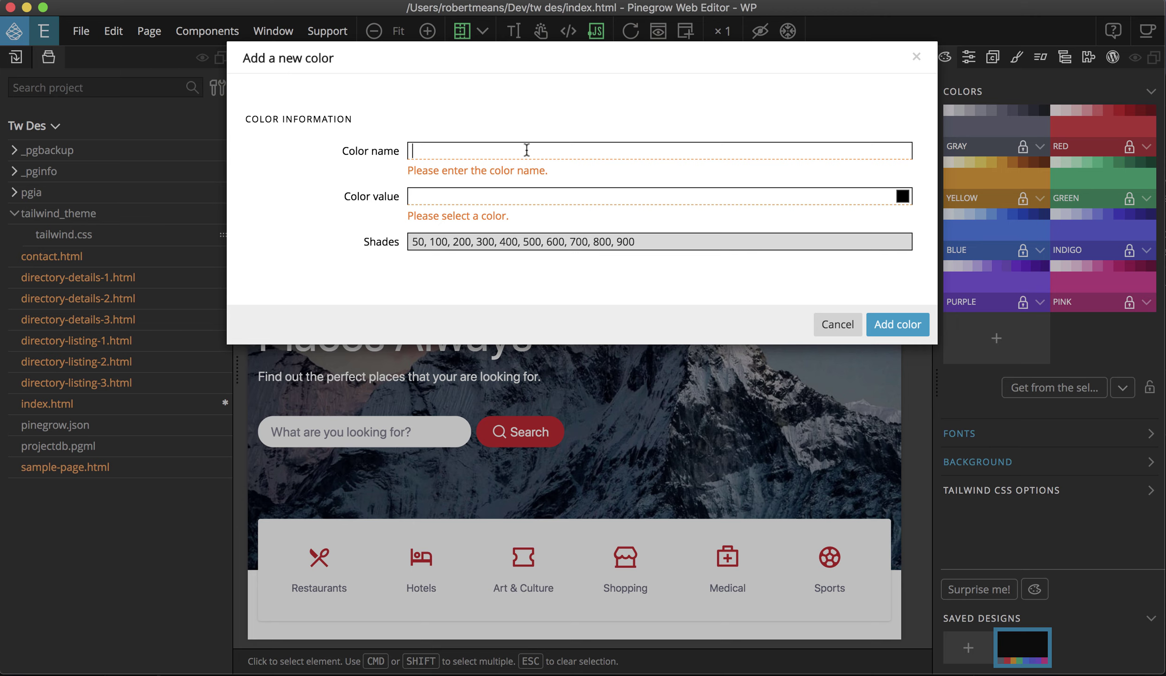
pyautogui.write('BRIGHT')
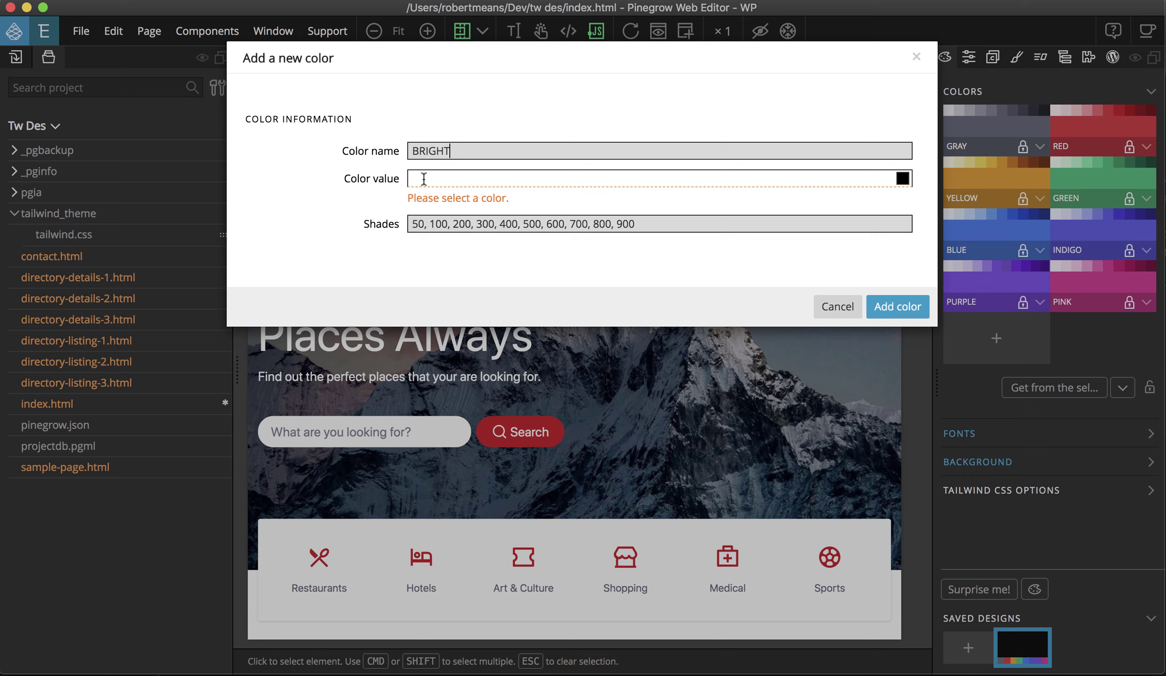
pyautogui.click(901, 178)
pyautogui.click(1009, 201)
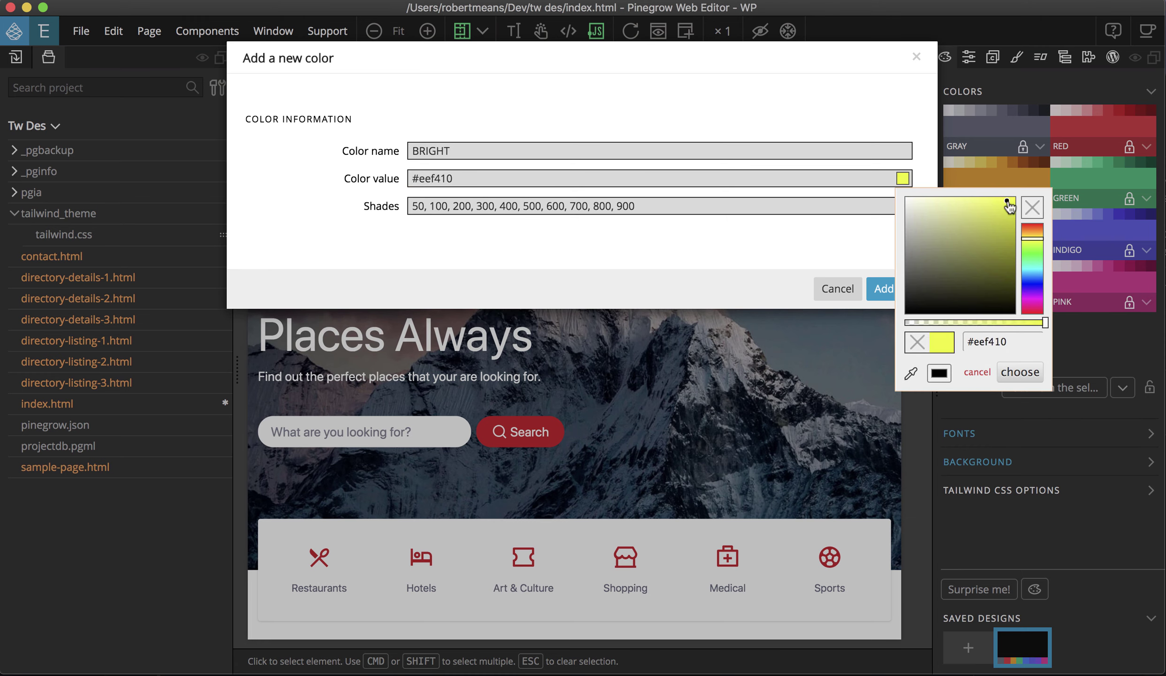
pyautogui.click(1019, 372)
pyautogui.click(791, 206)
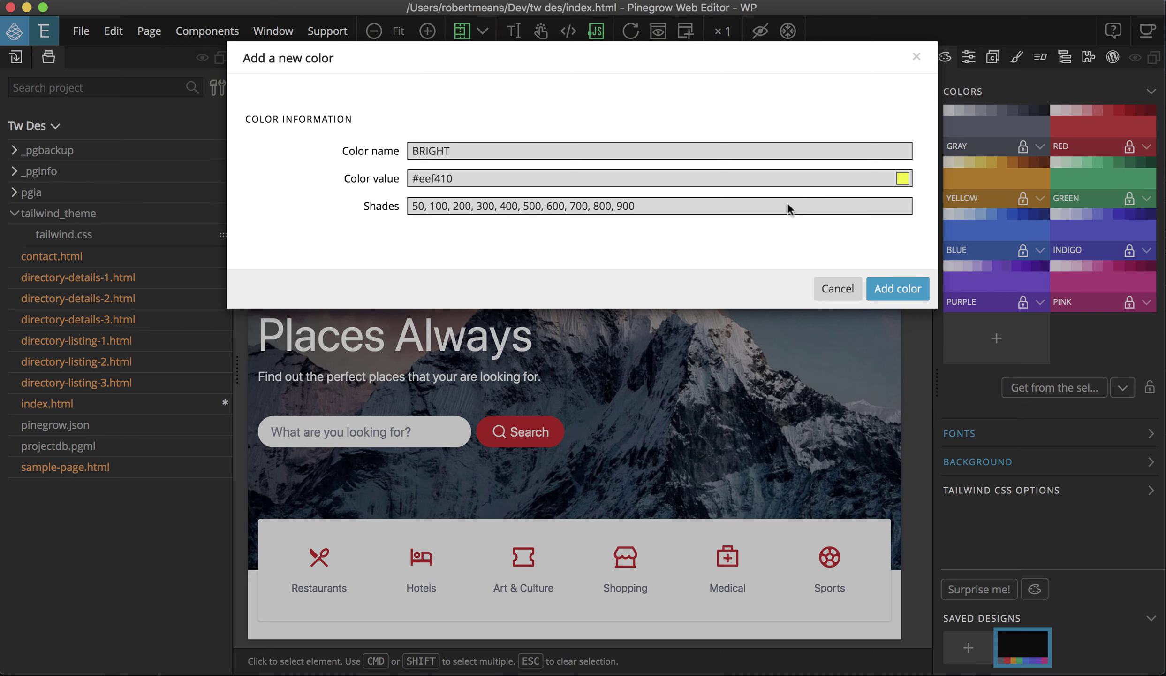
pyautogui.press('super+a')
pyautogui.write('LIGHT, MIDDLE, DARK')
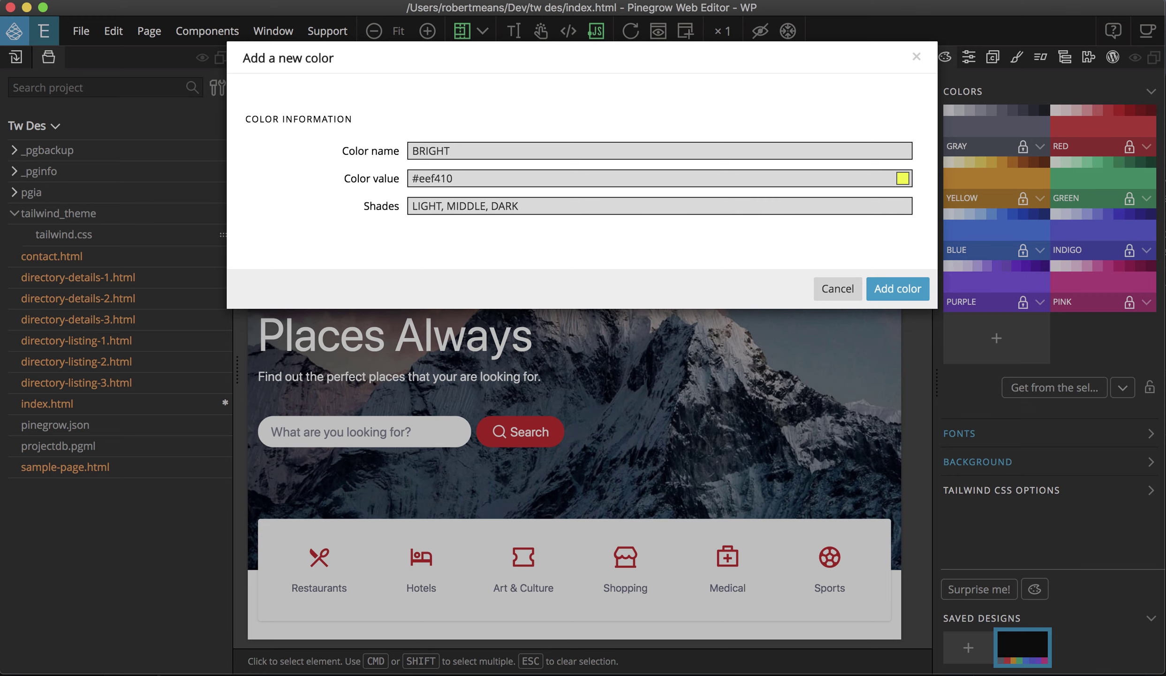
pyautogui.click(898, 289)
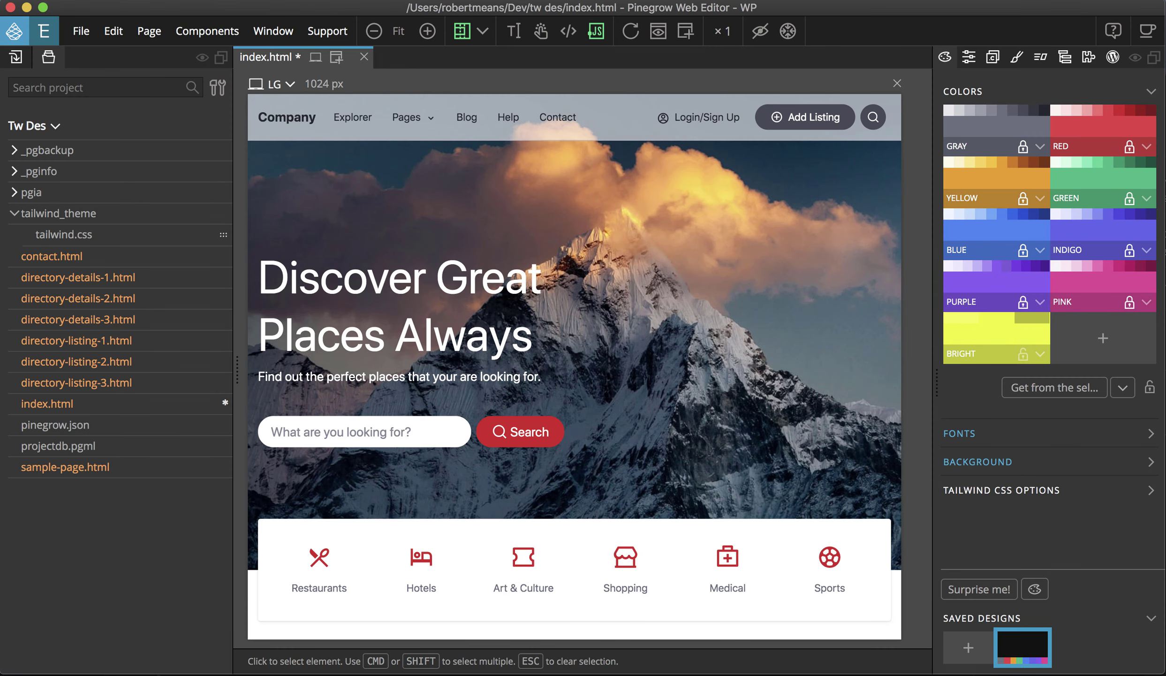
# Check the shade values generated for the BRIGHT color
pyautogui.click(1040, 354)
pyautogui.click(1057, 373)
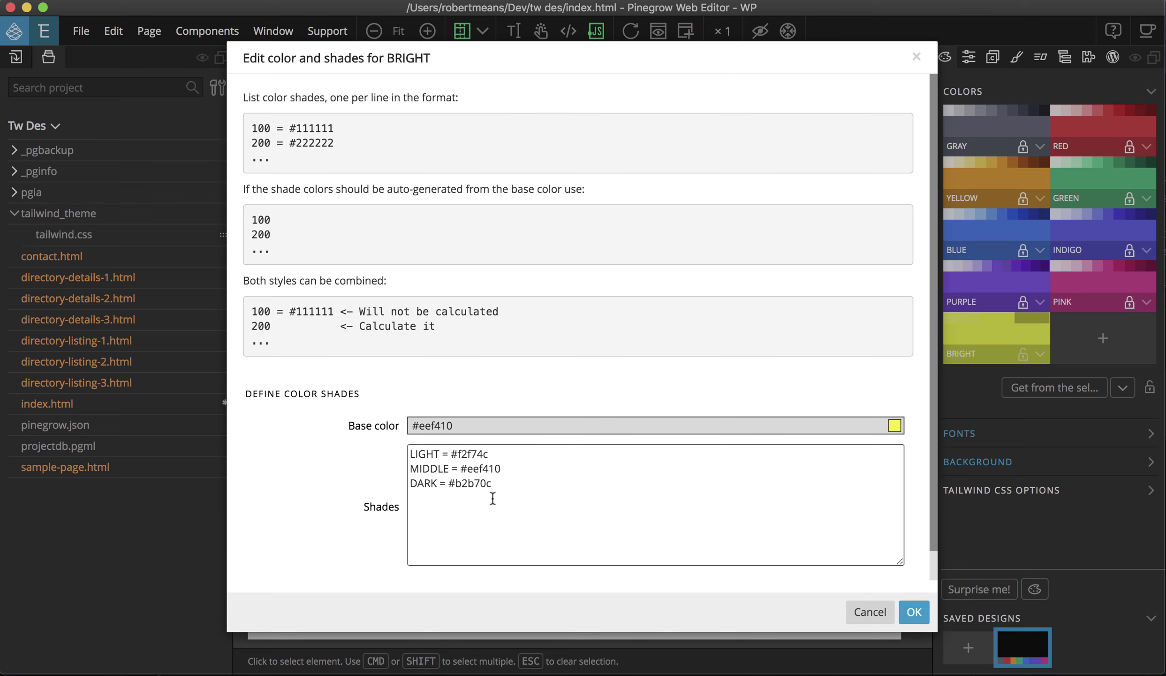
pyautogui.click(913, 611)
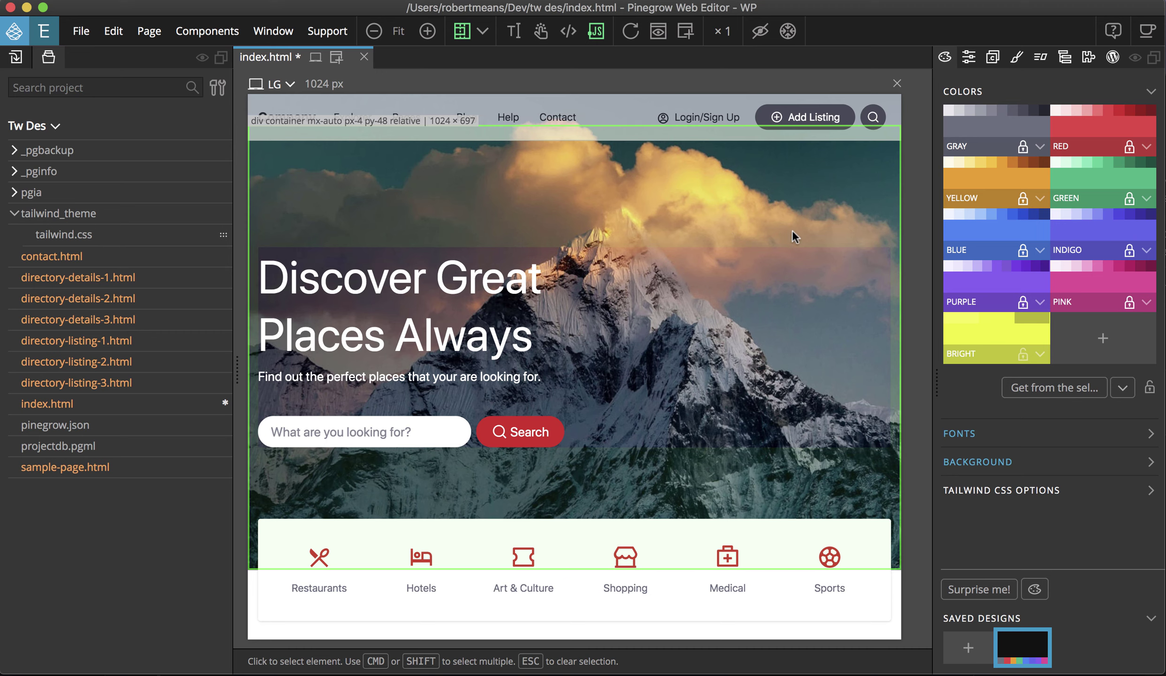
# Select the hero section's background image and generate the unlocked theme color from that selection
pyautogui.click(801, 232)
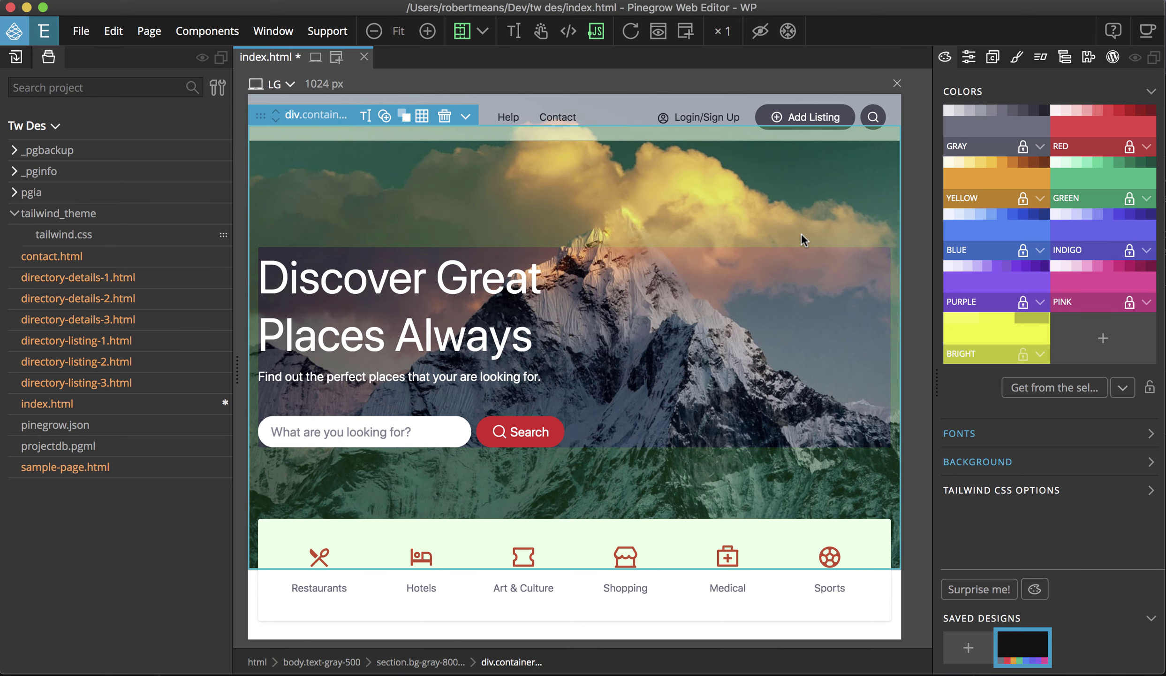
pyautogui.click(1065, 57)
pyautogui.click(1052, 215)
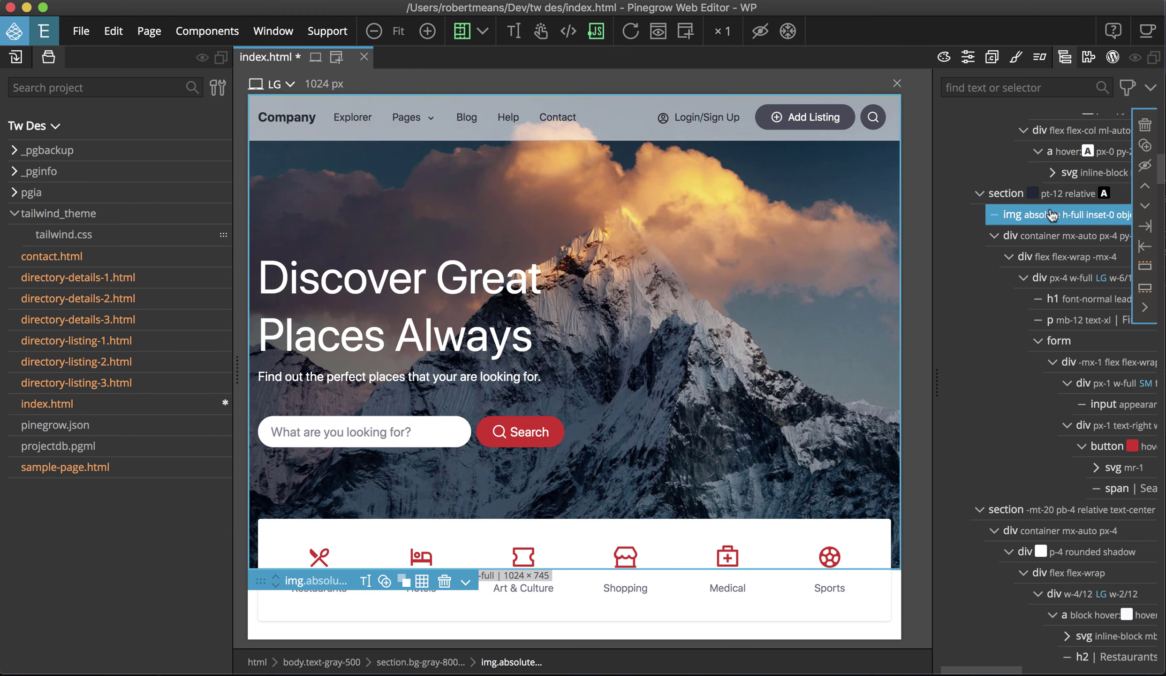
pyautogui.click(944, 58)
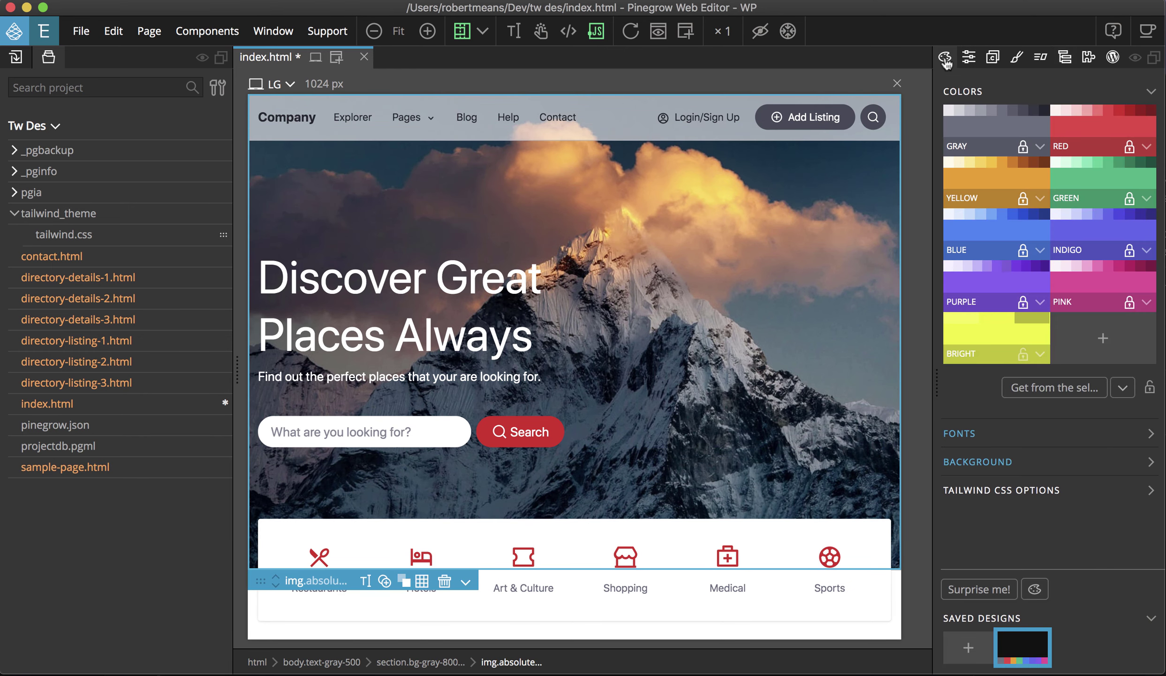
pyautogui.click(1072, 391)
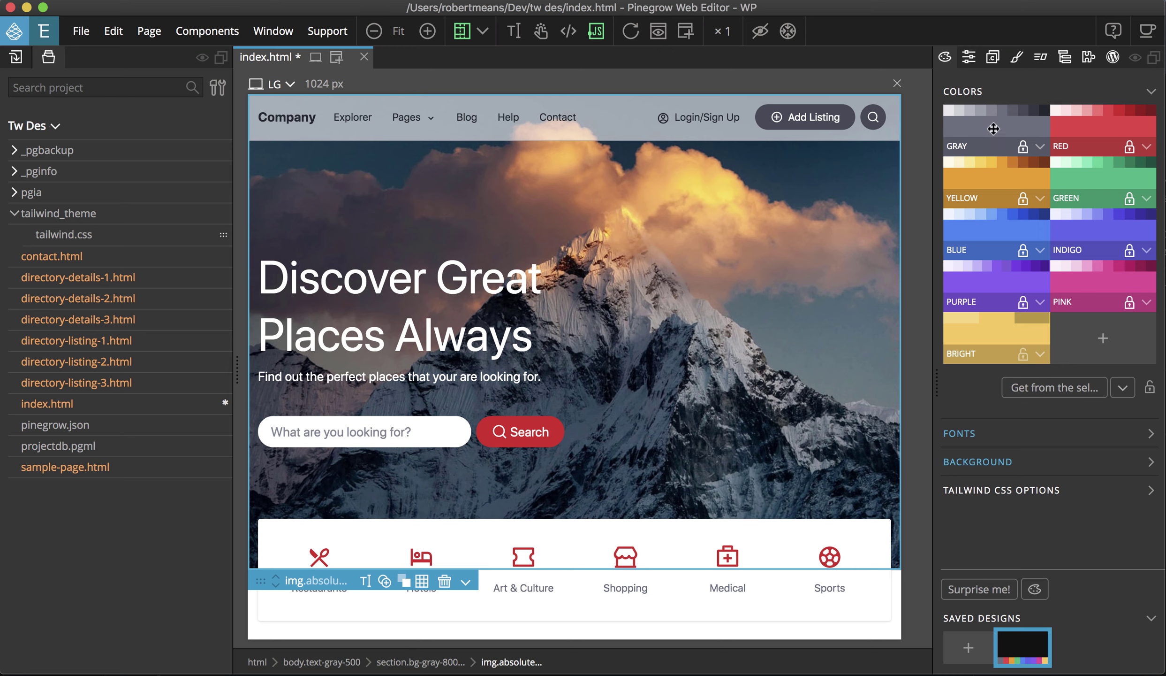
# Swap the Gray and Red theme colors and copy BRIGHT onto Pink, undoing both changes
pyautogui.moveTo(993, 126); pyautogui.dragTo(1098, 124)
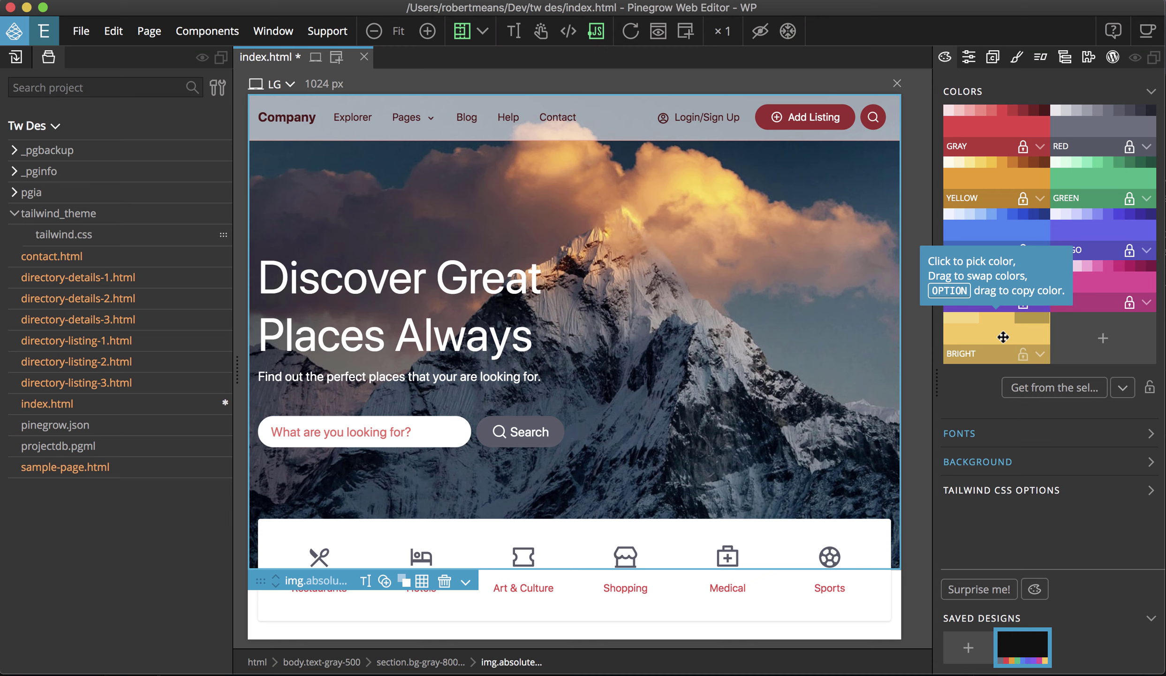
pyautogui.moveTo(1003, 336); pyautogui.dragTo(1110, 280)
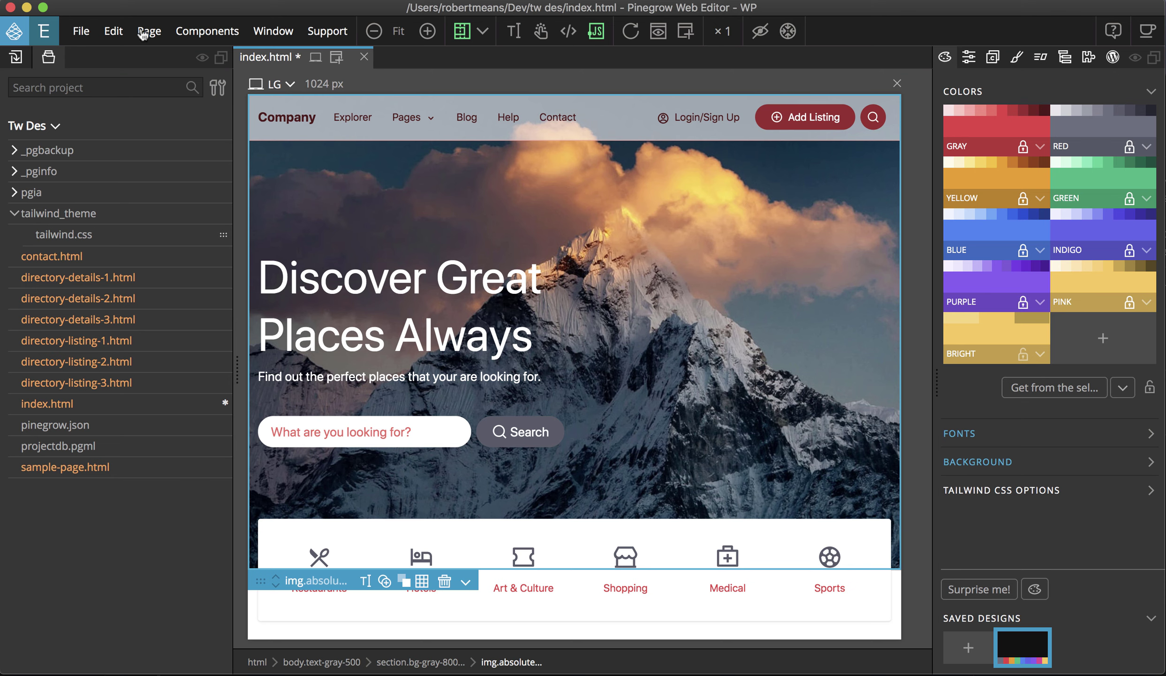
pyautogui.click(114, 32)
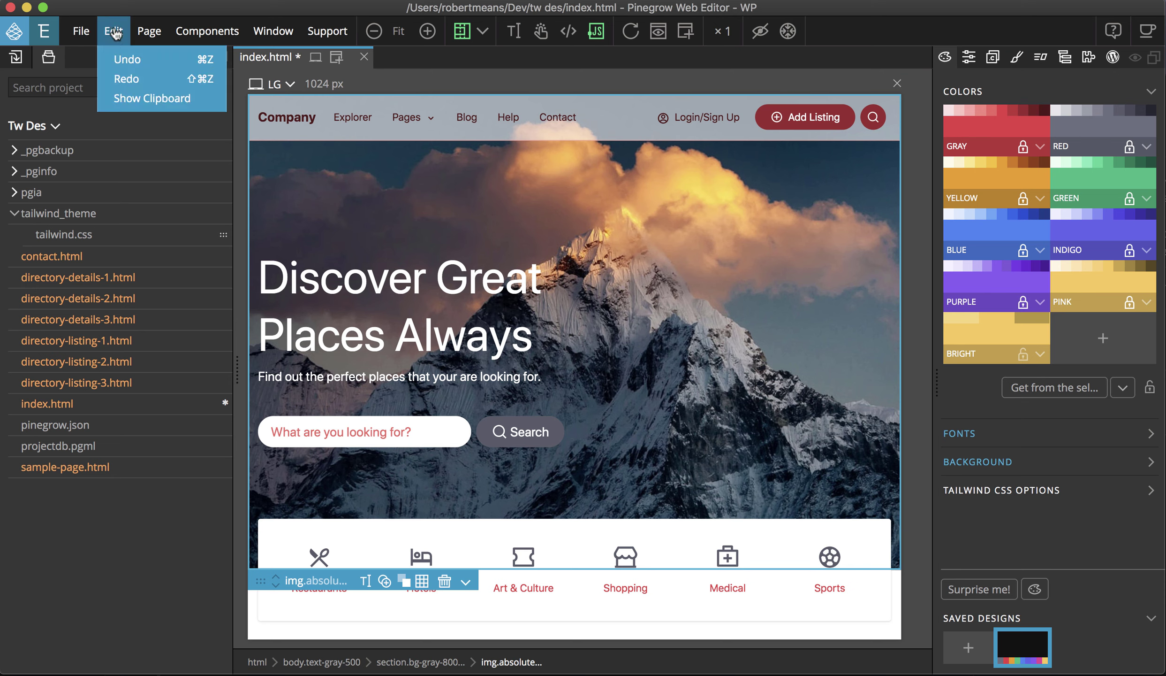
pyautogui.click(127, 59)
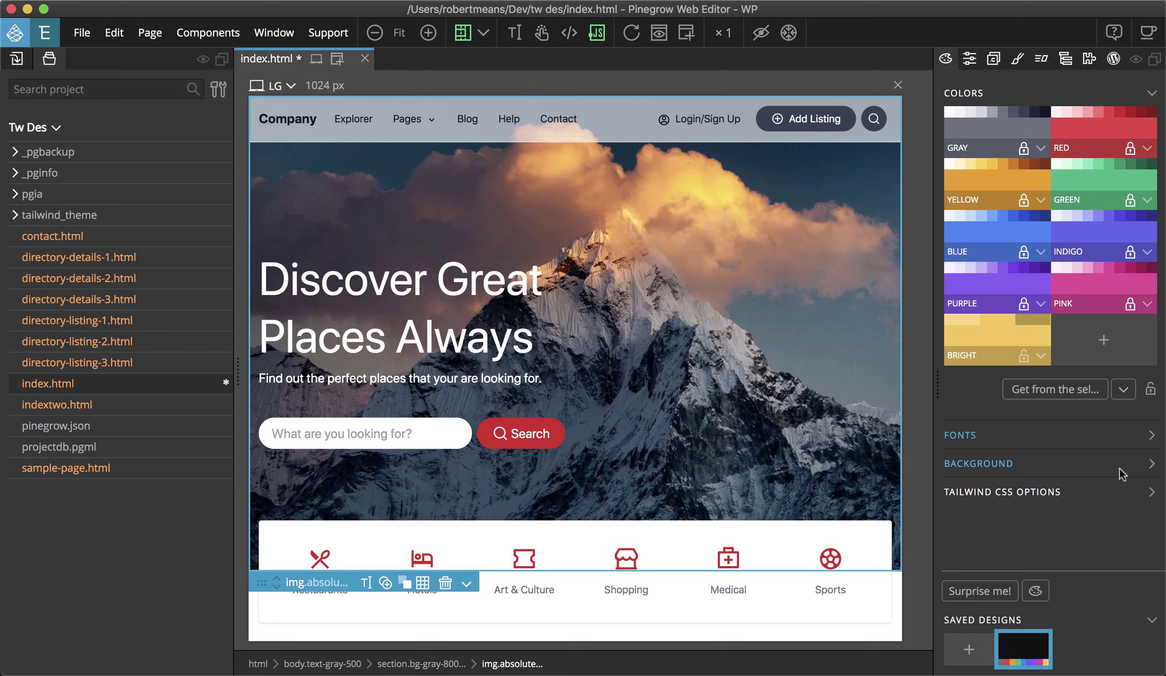
# Try swapping the Gray and Red theme colors, and restore the default theme colors after each swap
pyautogui.click(1124, 390)
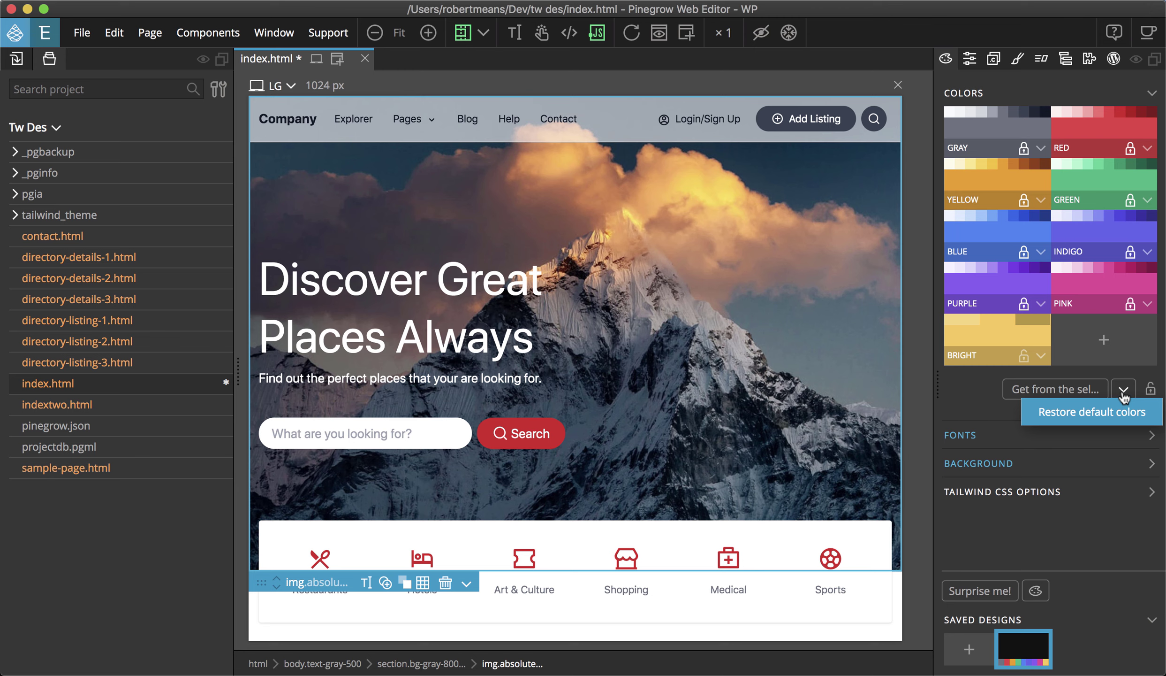
pyautogui.click(1124, 413)
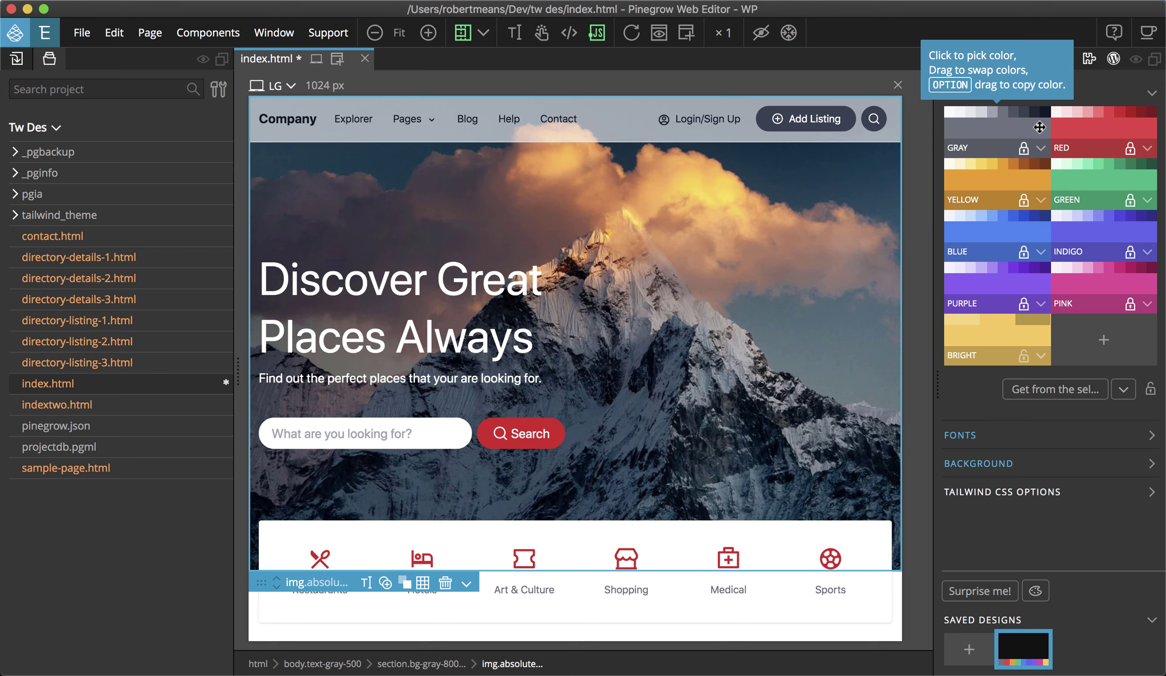
pyautogui.moveTo(1009, 133); pyautogui.dragTo(1102, 130)
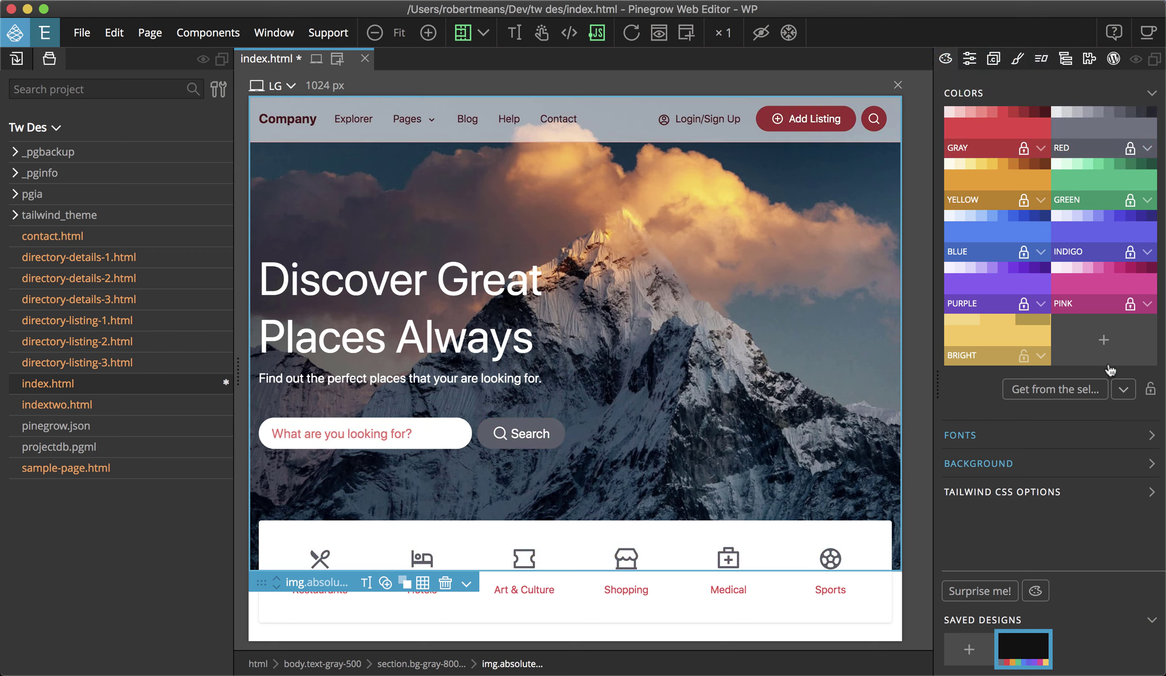
pyautogui.click(1125, 389)
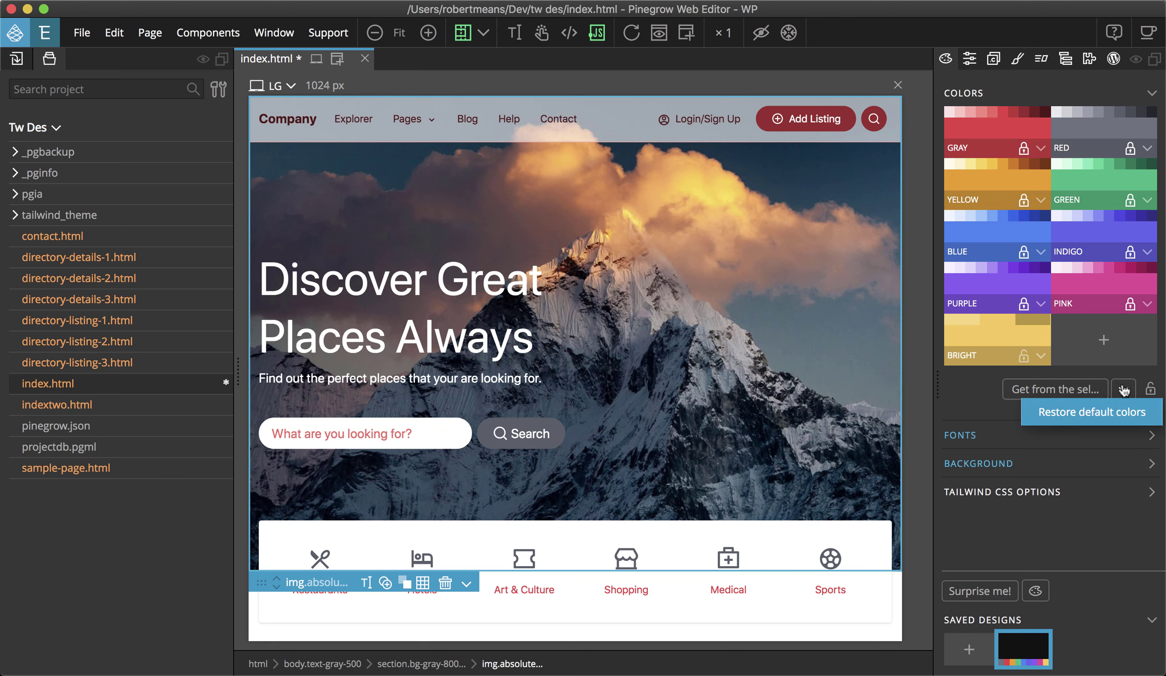
pyautogui.click(1122, 415)
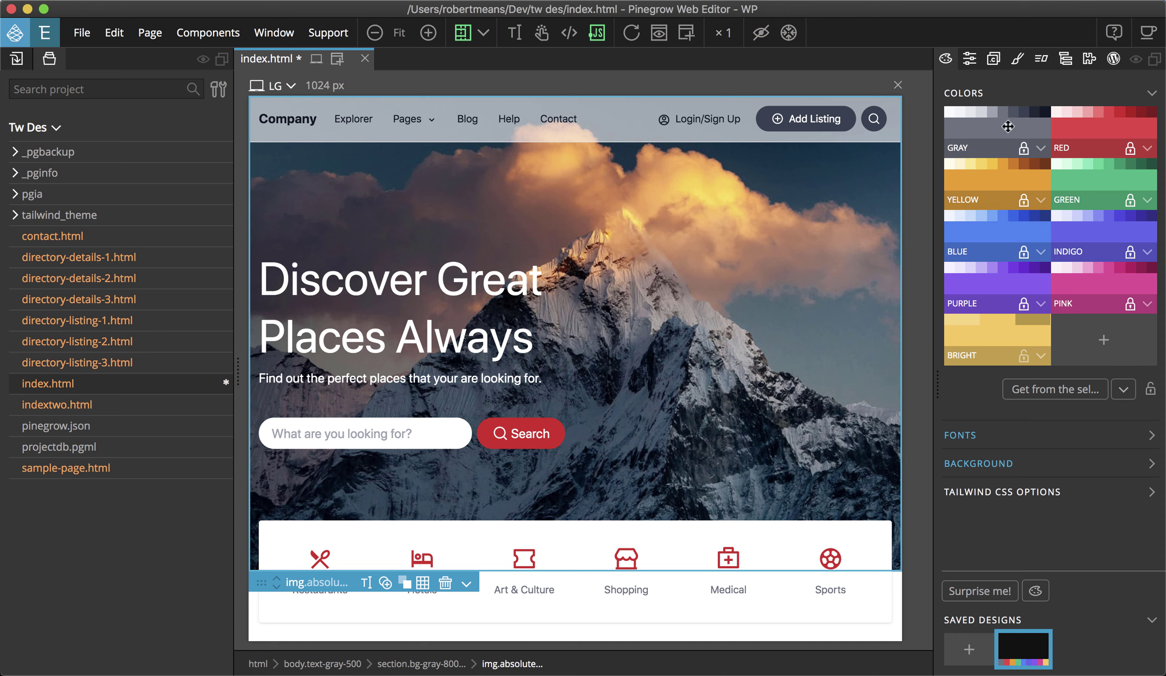
pyautogui.moveTo(1007, 126); pyautogui.dragTo(1103, 123)
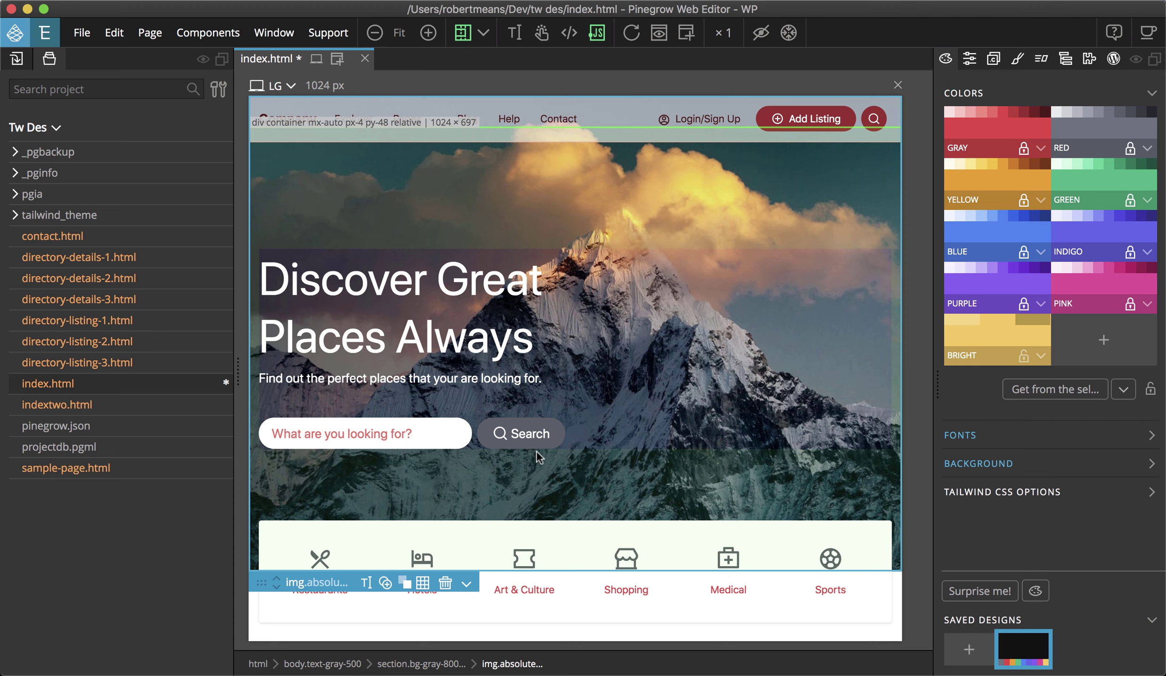
pyautogui.click(1125, 392)
pyautogui.click(1123, 412)
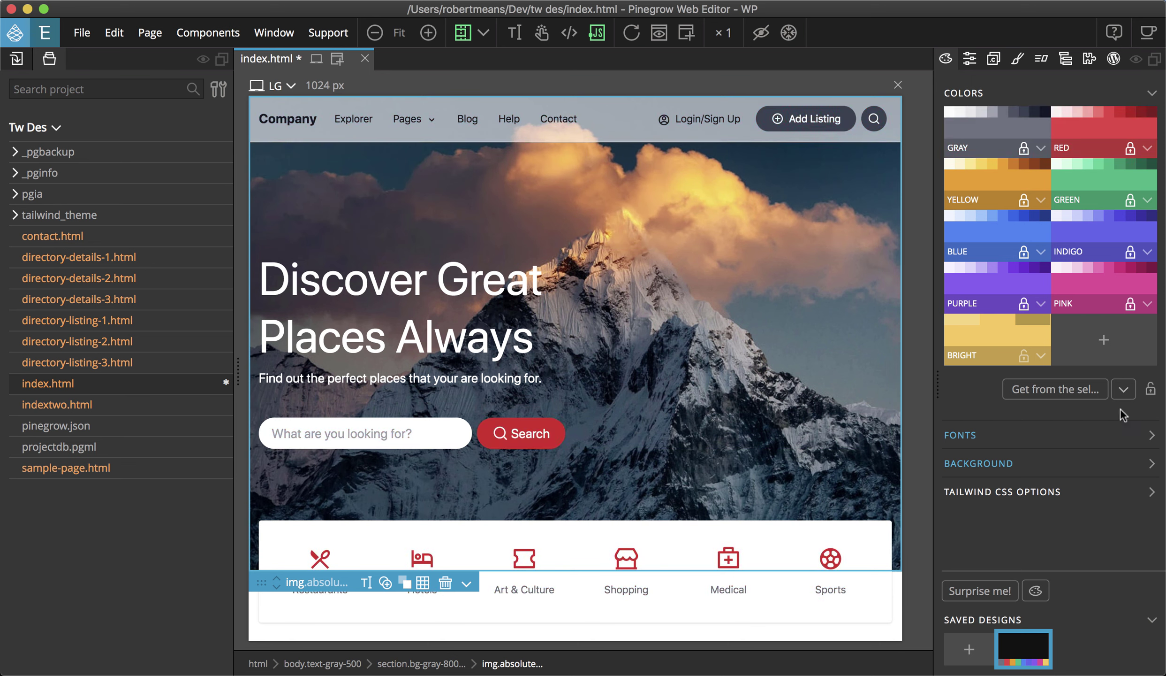
# Set the theme's Sans font family to Abril Fatface
pyautogui.click(1152, 96)
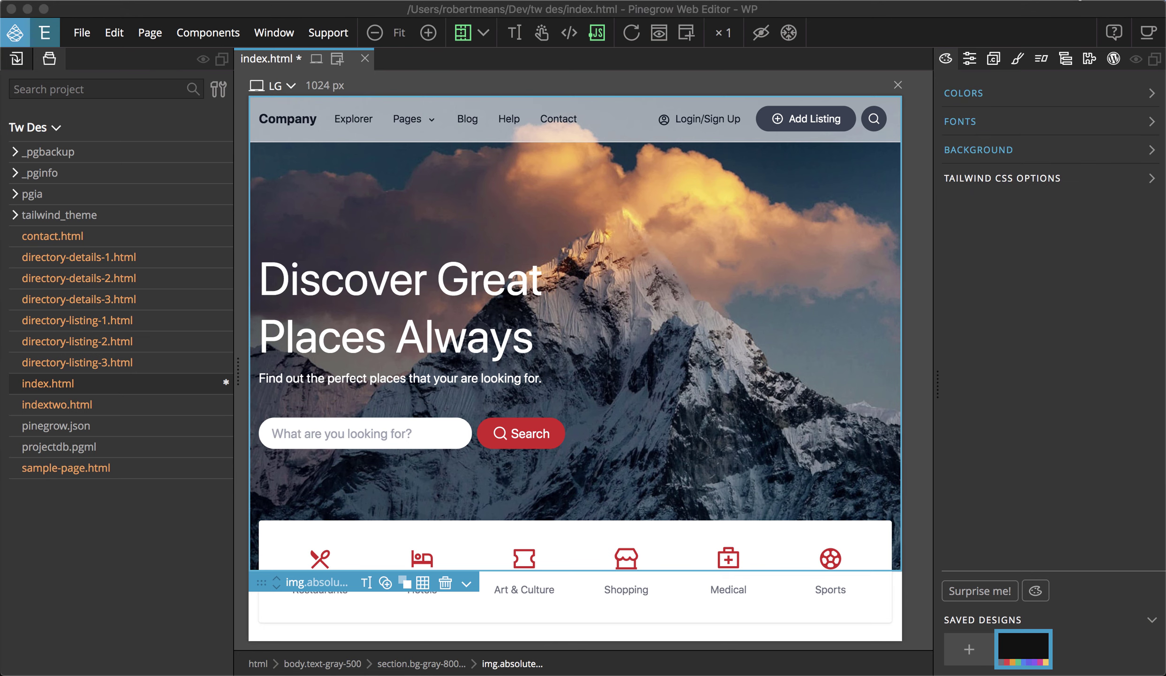
pyautogui.click(1152, 122)
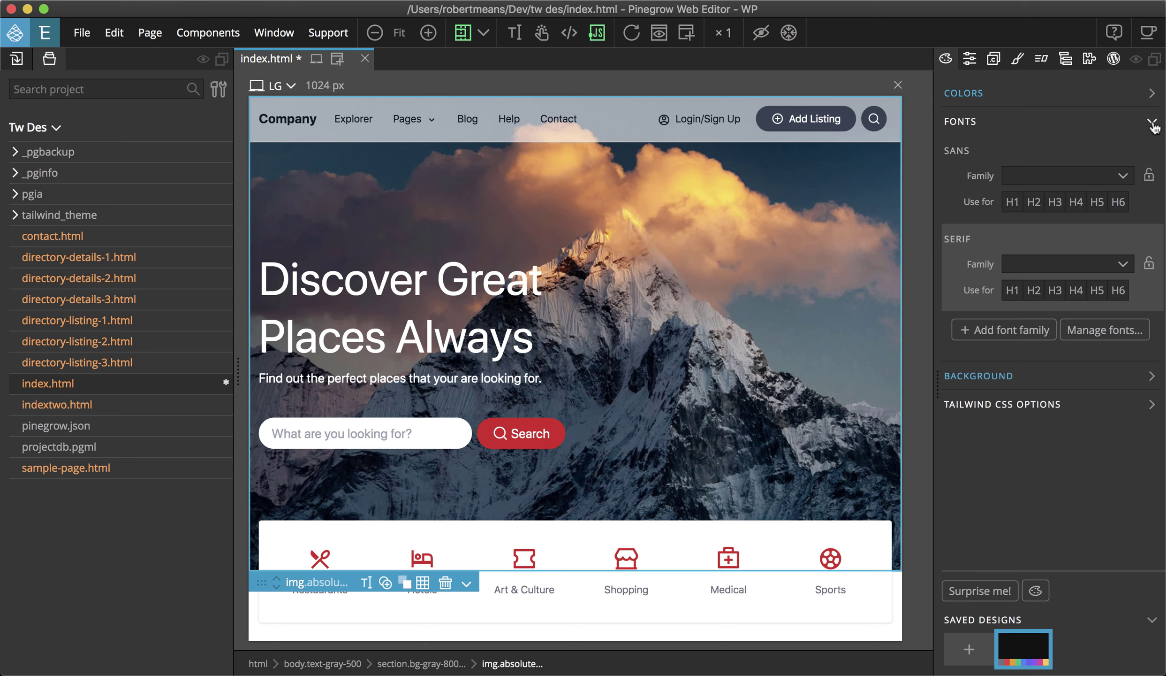
pyautogui.click(1123, 176)
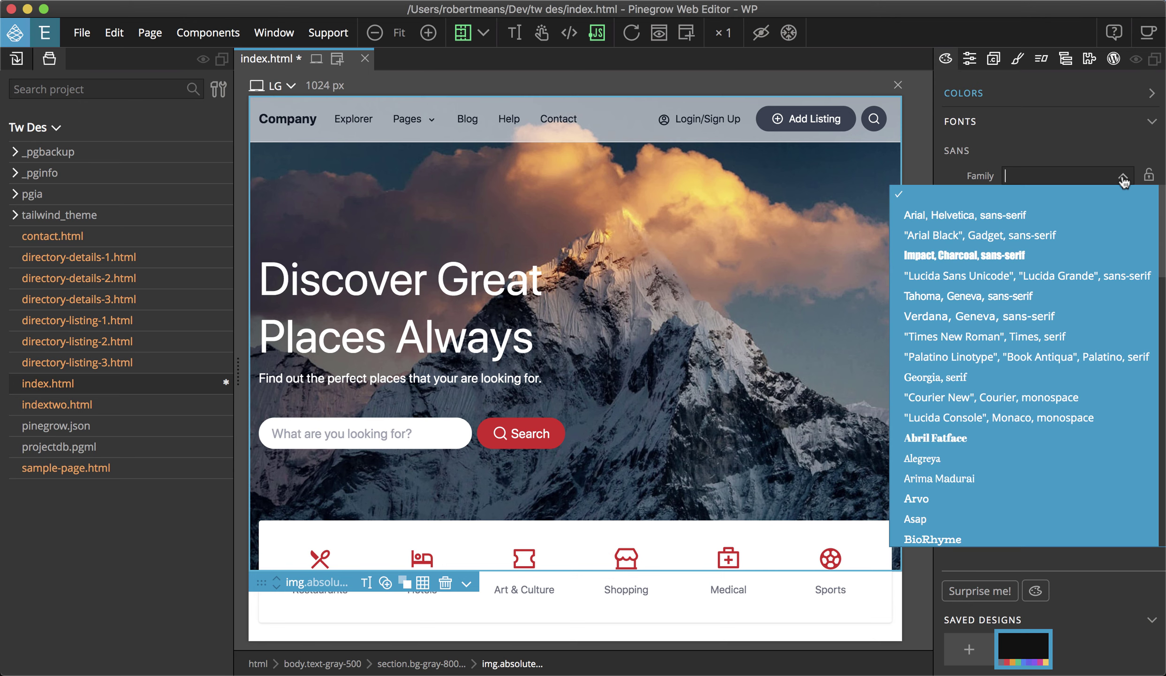
pyautogui.click(957, 438)
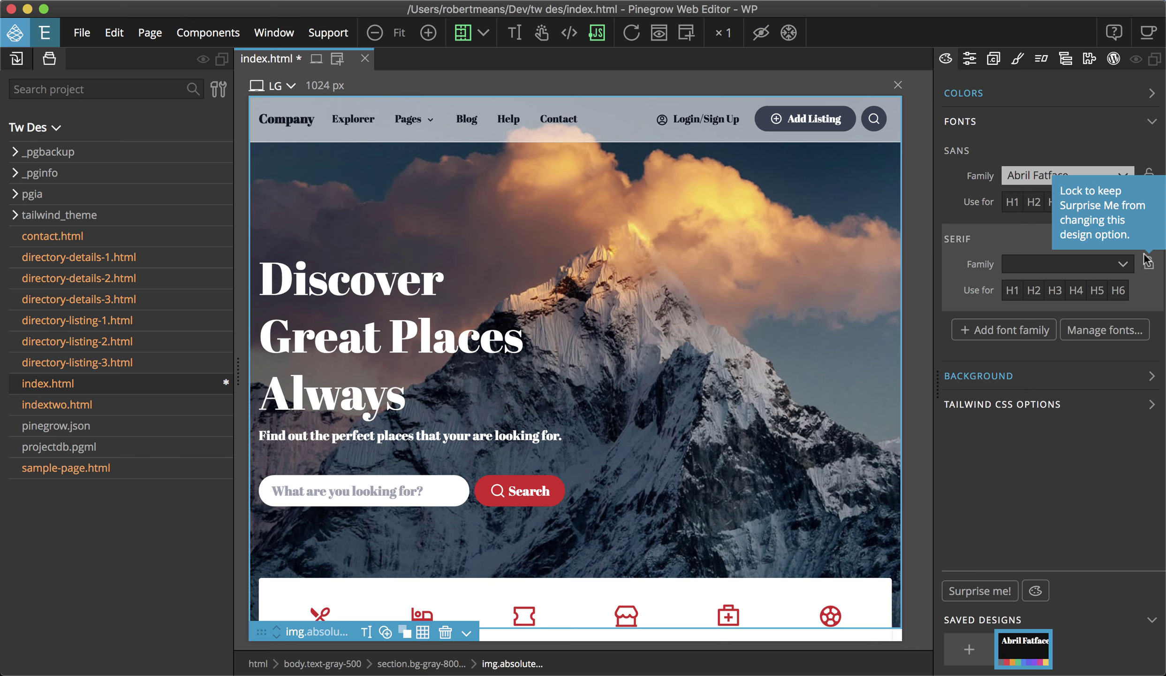
# Set the theme's Serif font family to Arvo and use it for H1 headings
pyautogui.click(1039, 265)
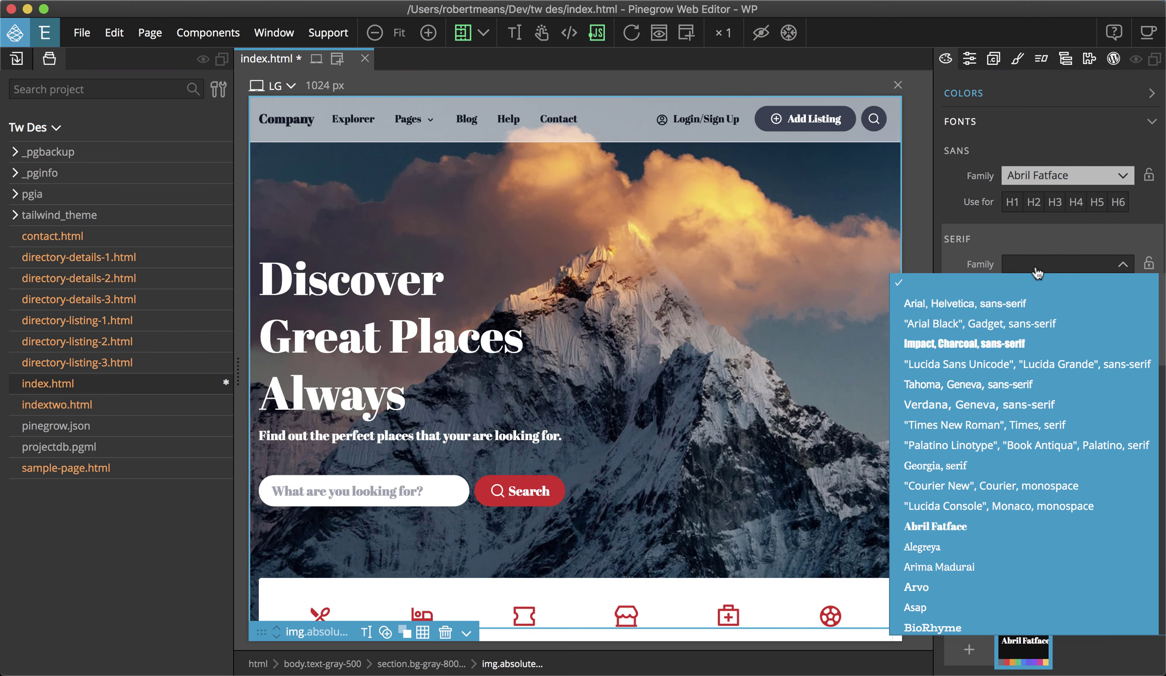
pyautogui.click(946, 590)
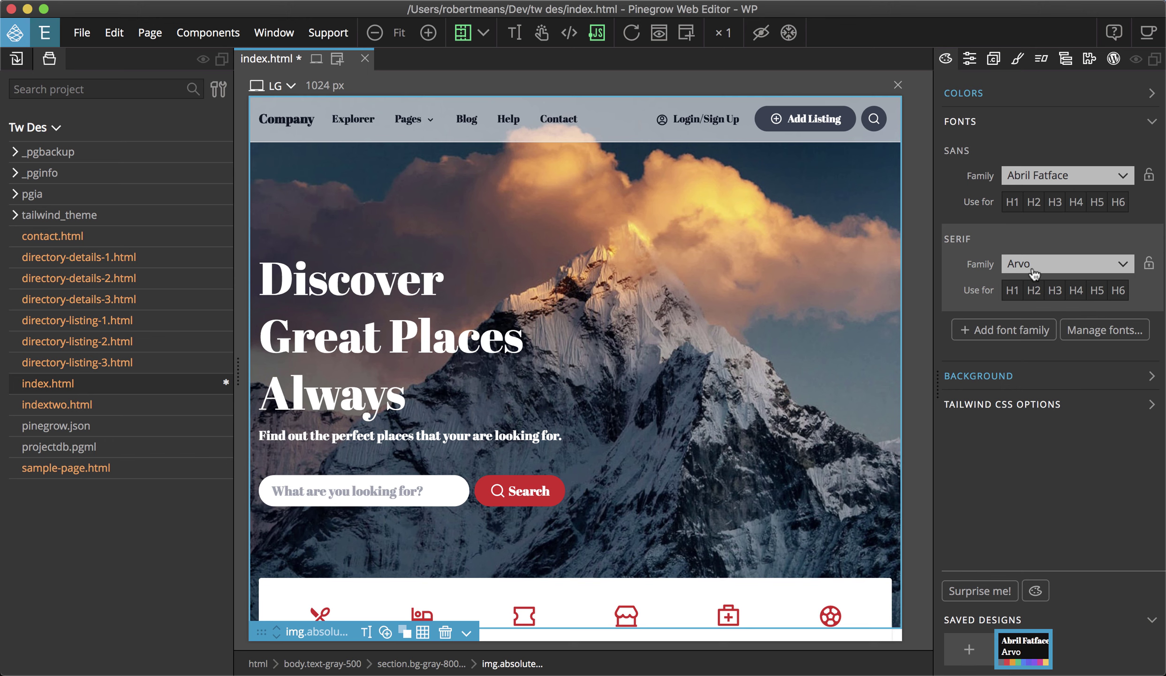
pyautogui.click(1013, 291)
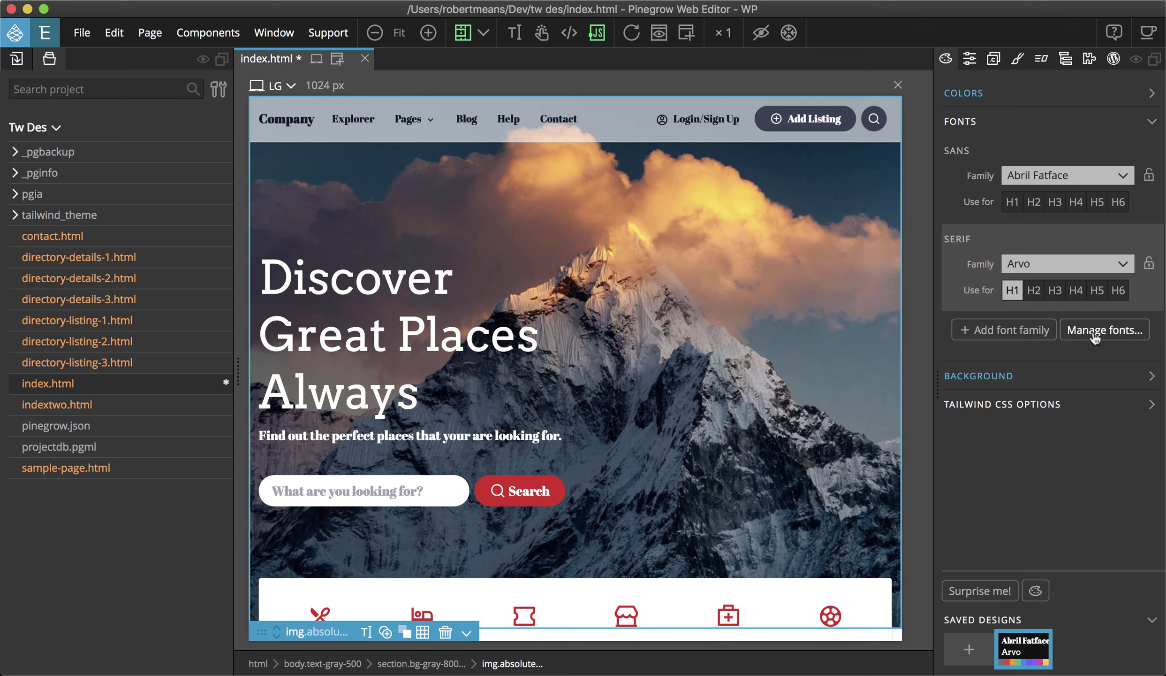
# Review the font library's families, their uses and styles, and the available sources for adding a font
pyautogui.click(1123, 177)
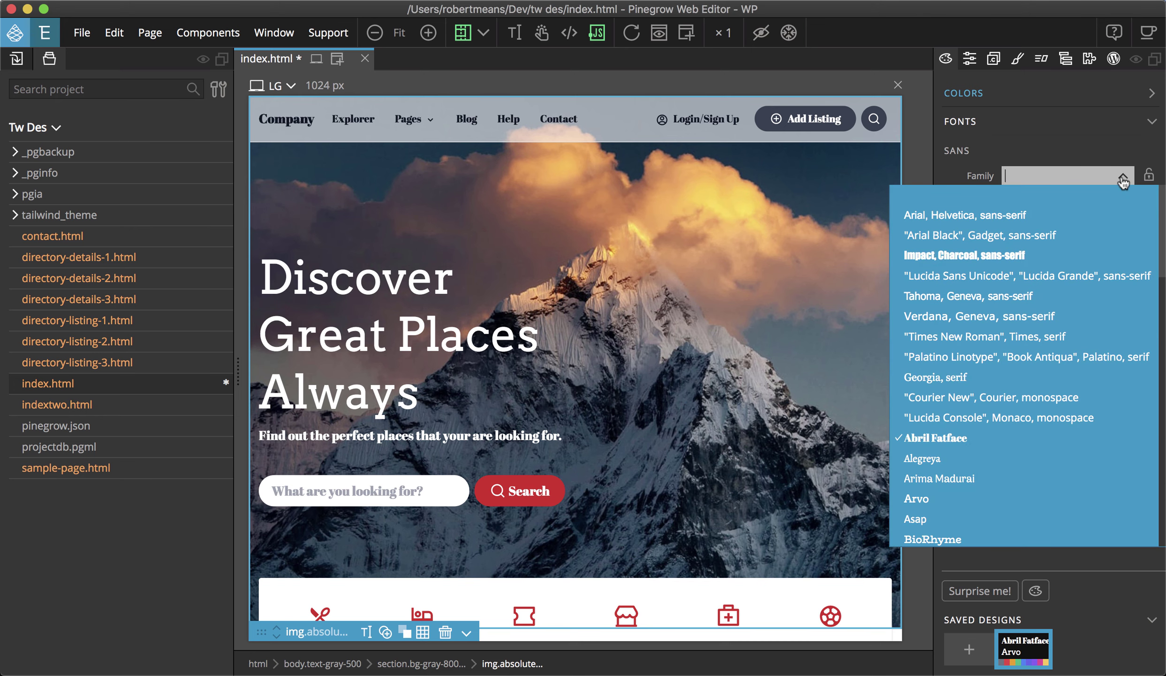
pyautogui.scroll(-10, 1074, 276)
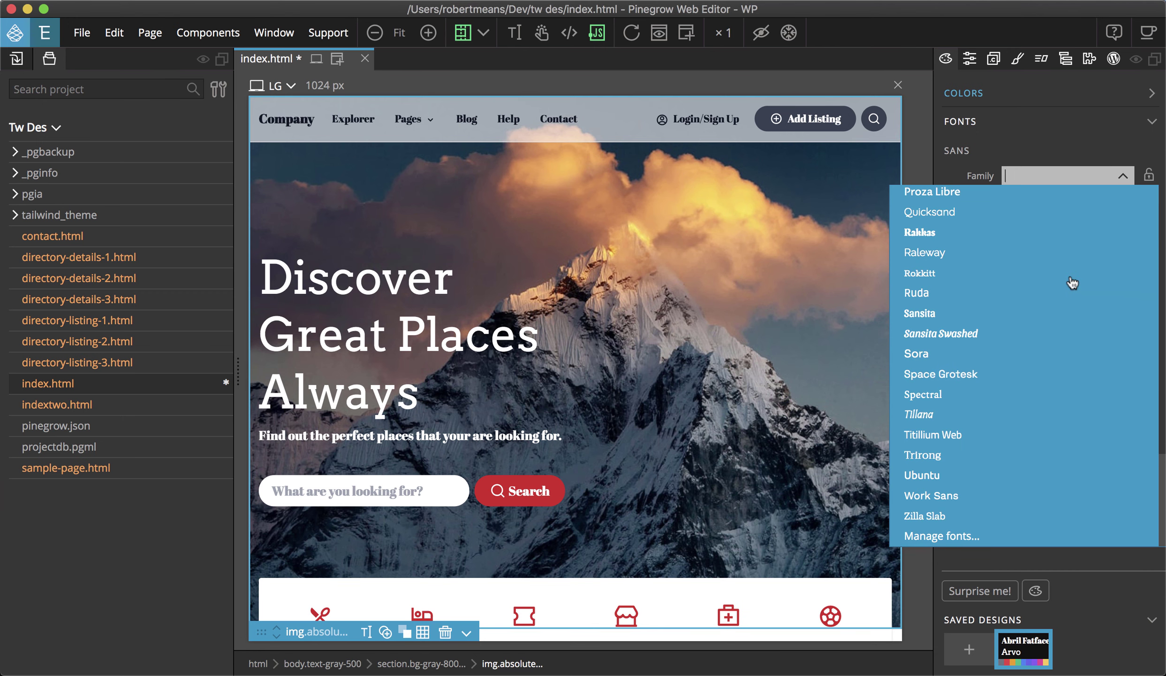
pyautogui.click(994, 535)
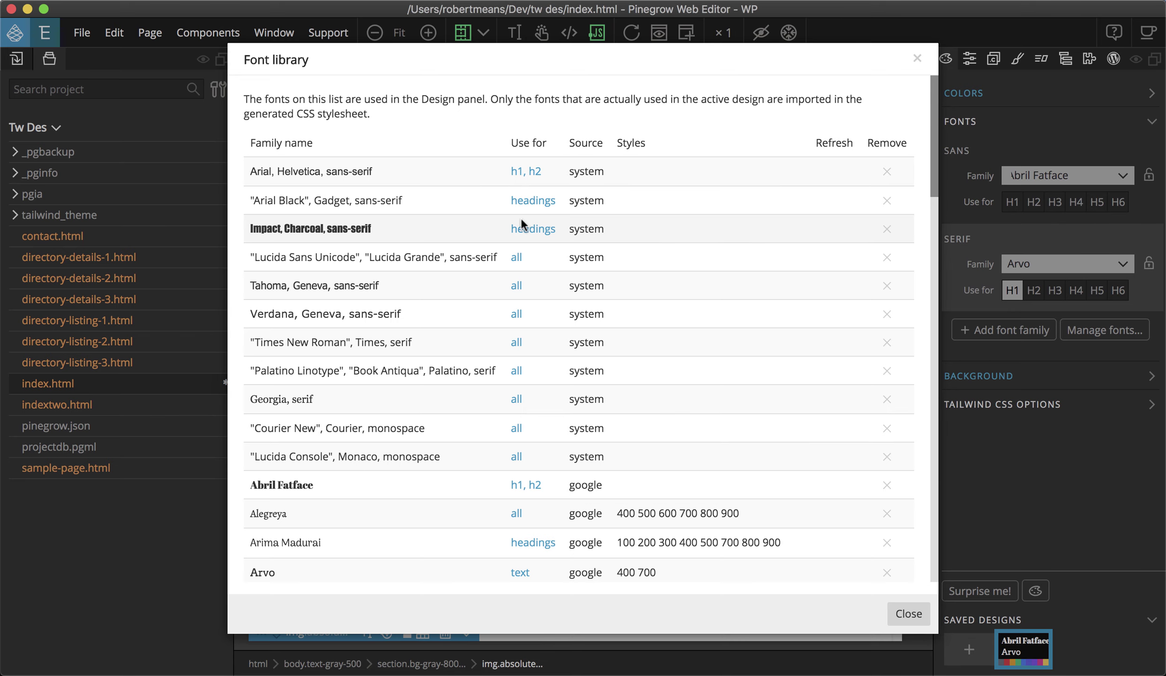
pyautogui.scroll(-15, 522, 225)
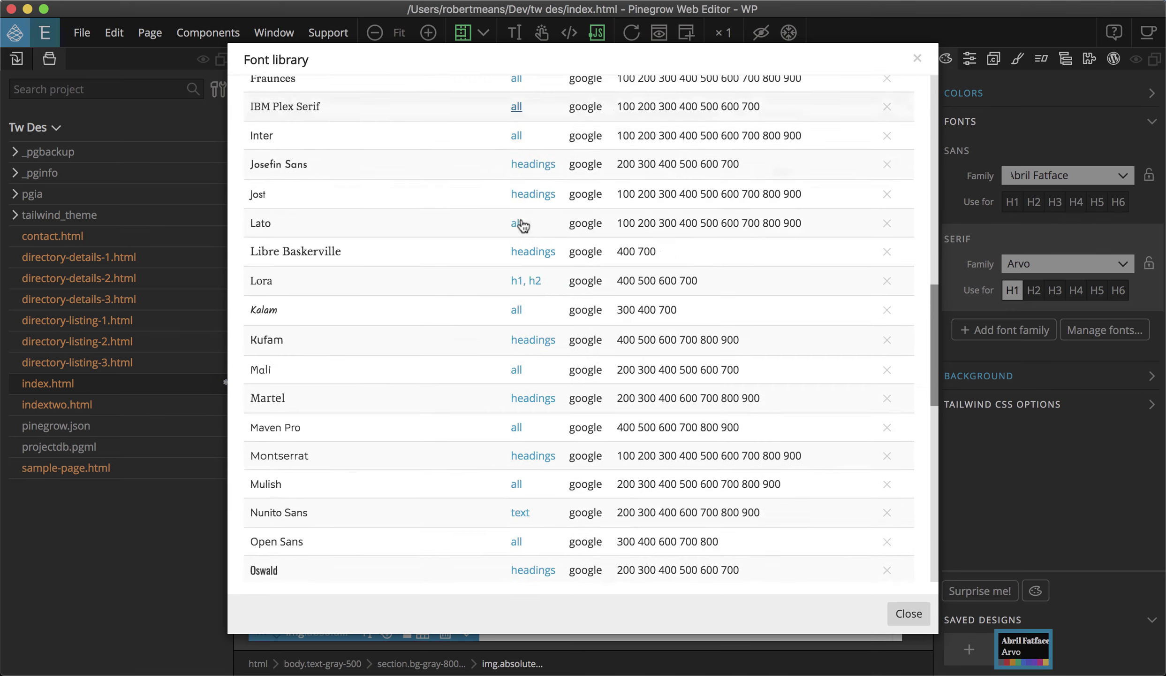
pyautogui.scroll(-5, 523, 226)
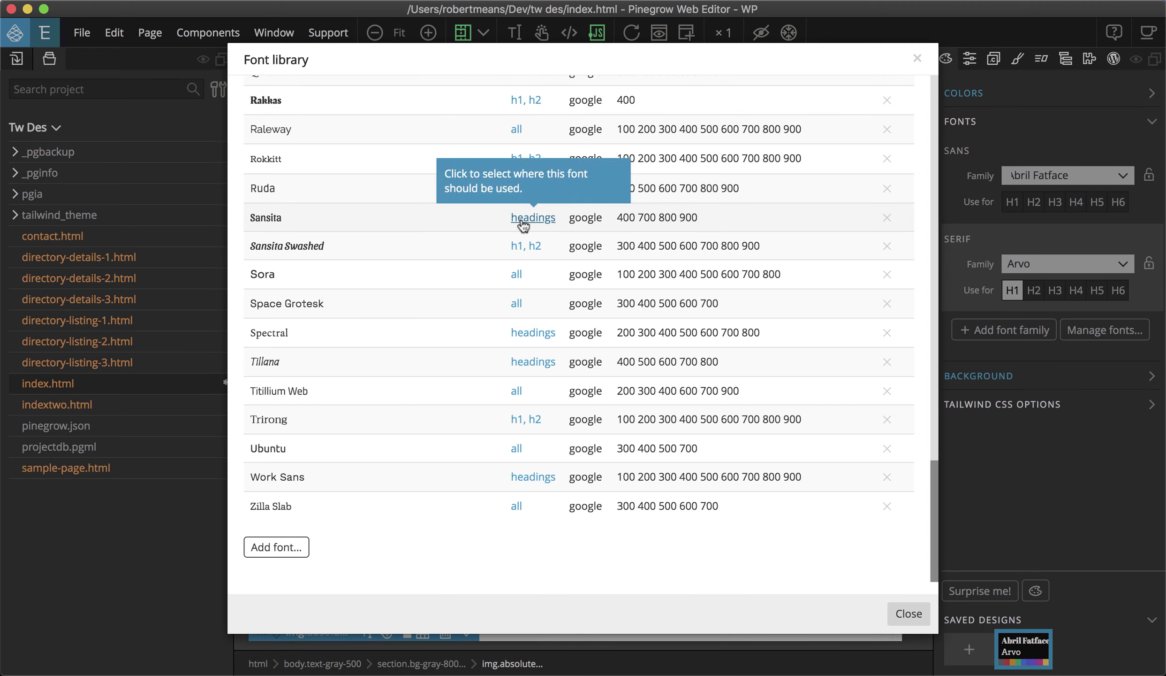
pyautogui.click(281, 549)
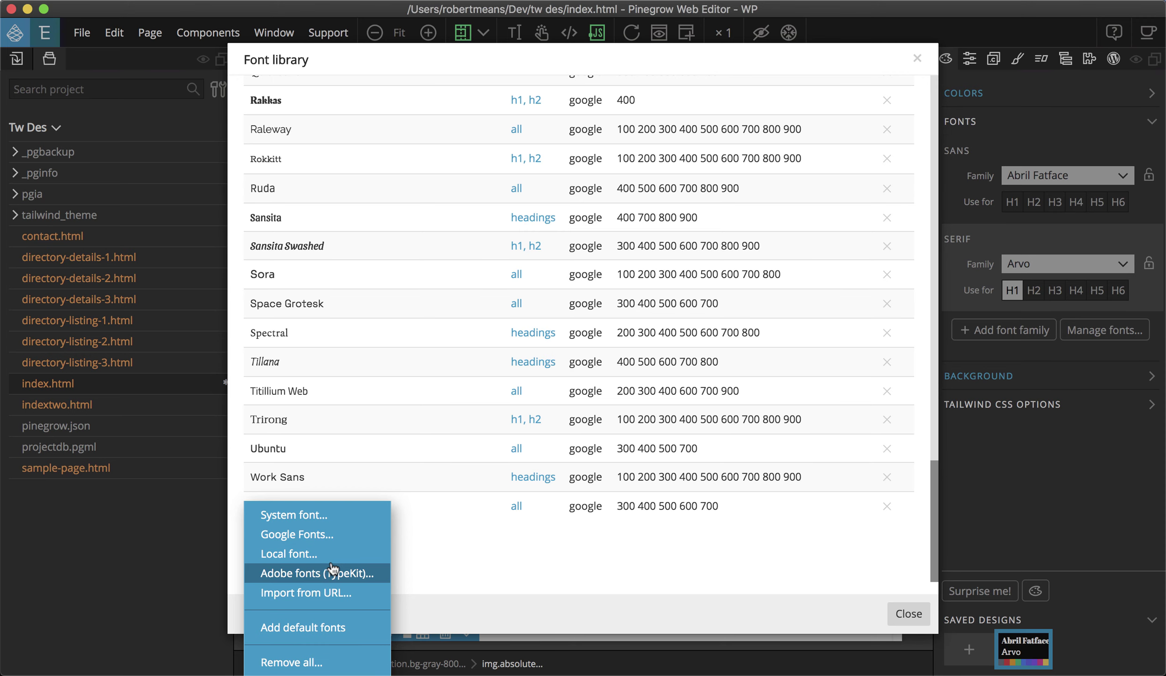
pyautogui.click(779, 594)
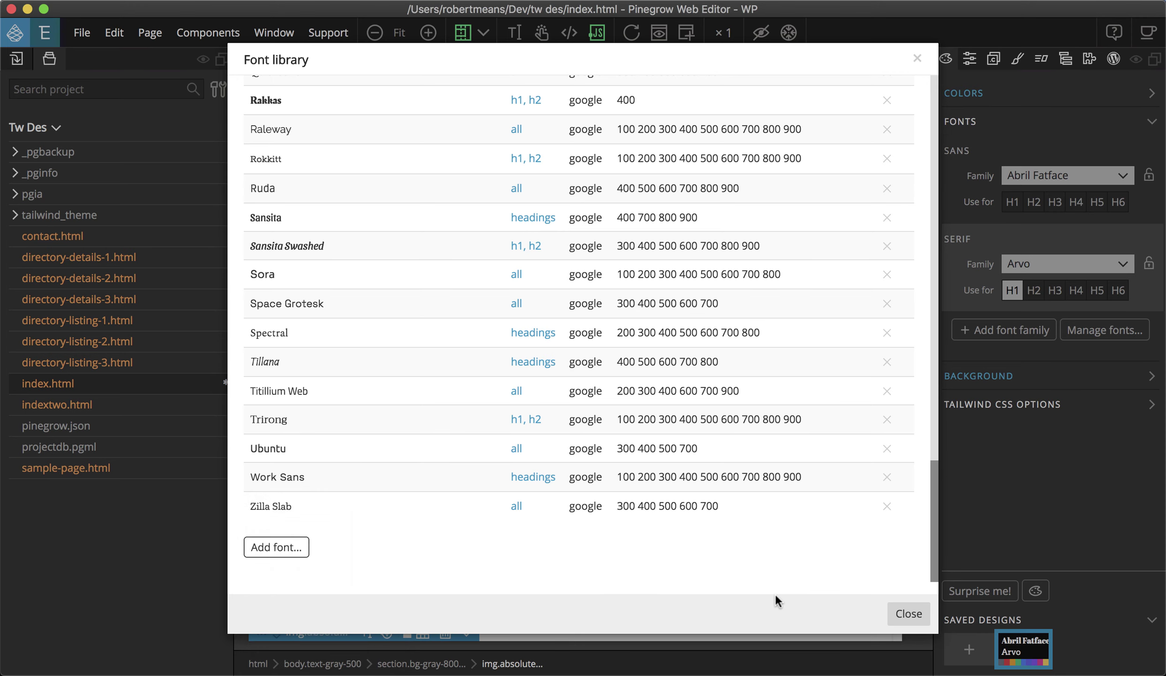
pyautogui.click(908, 613)
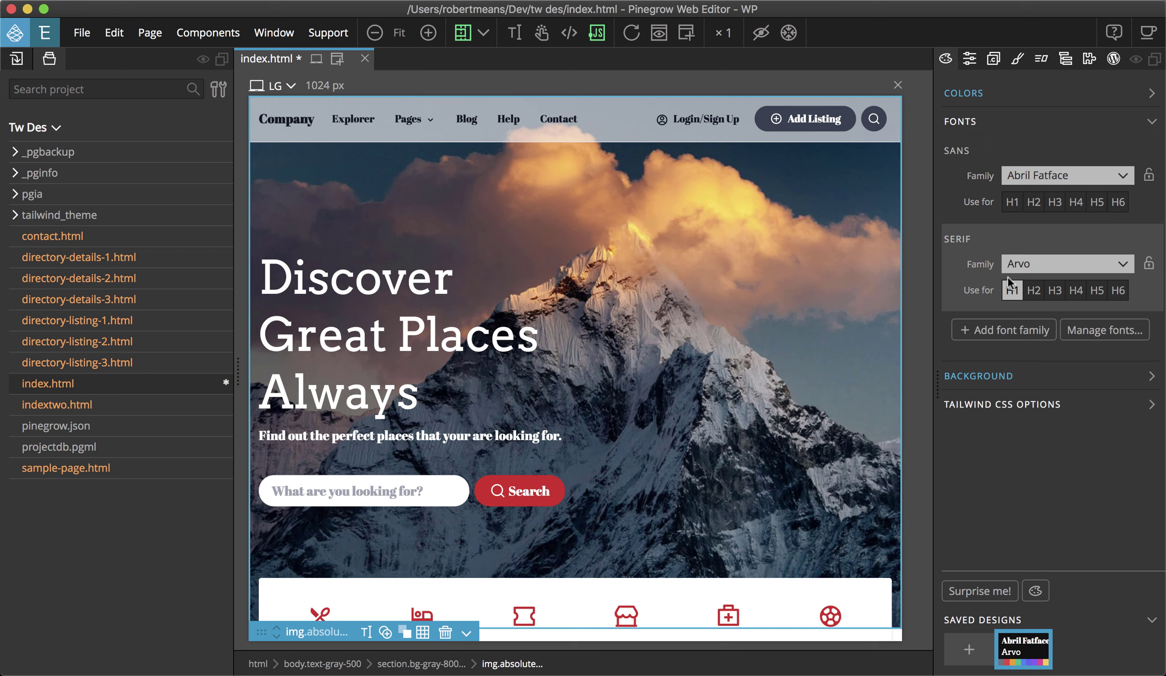
# Add a custom font family named test that uses the Fraunces font
pyautogui.click(1005, 334)
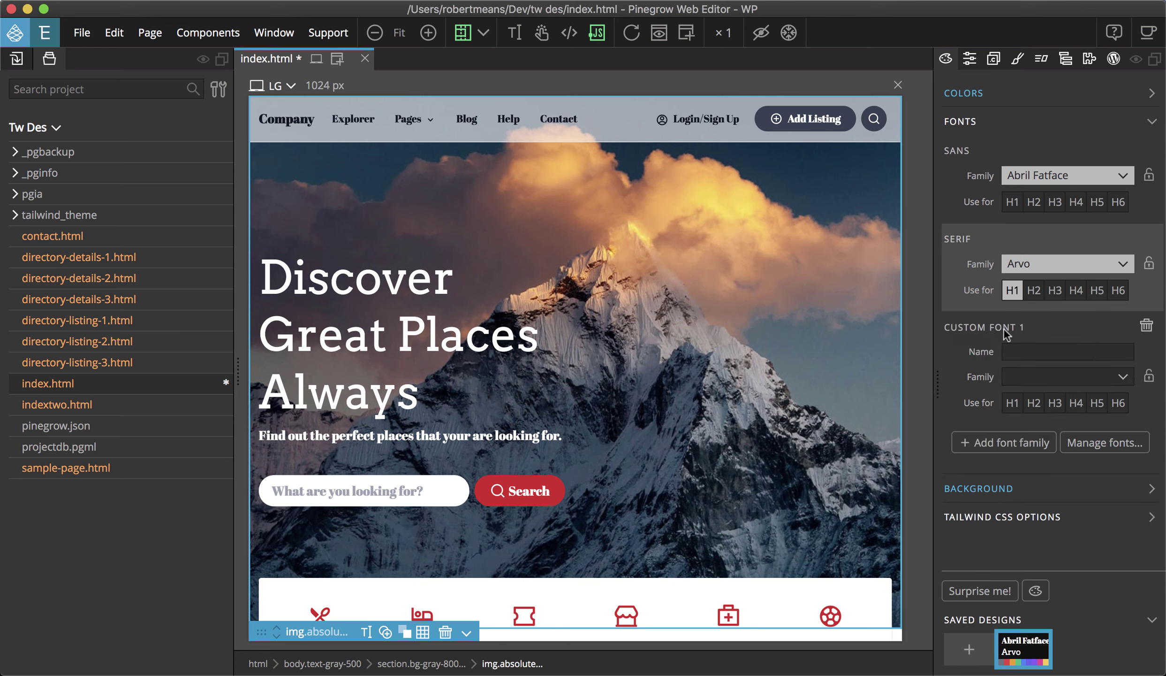
pyautogui.click(1036, 348)
pyautogui.write('test')
pyautogui.click(1057, 378)
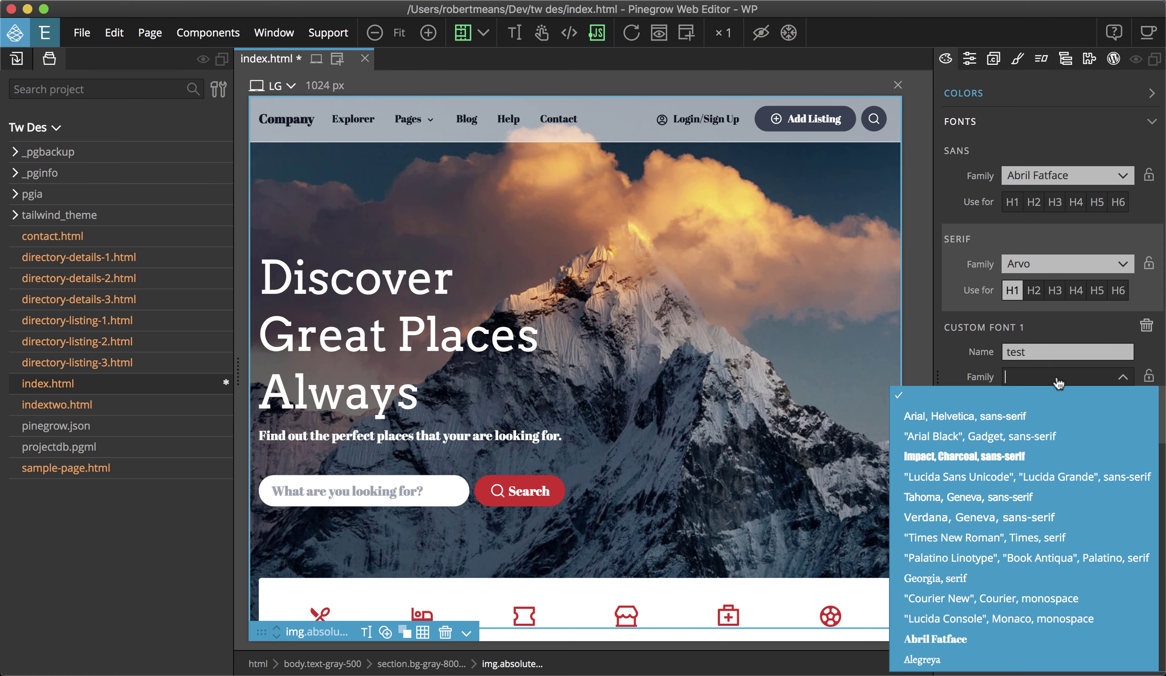
pyautogui.scroll(-10, 976, 516)
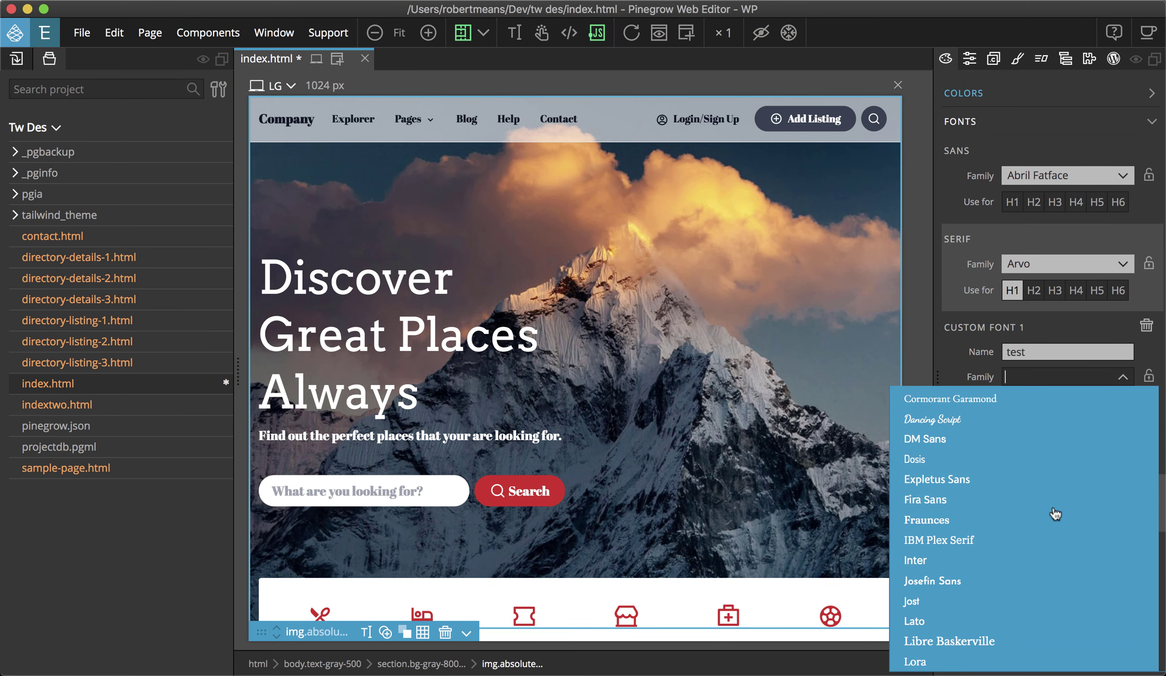
pyautogui.click(945, 520)
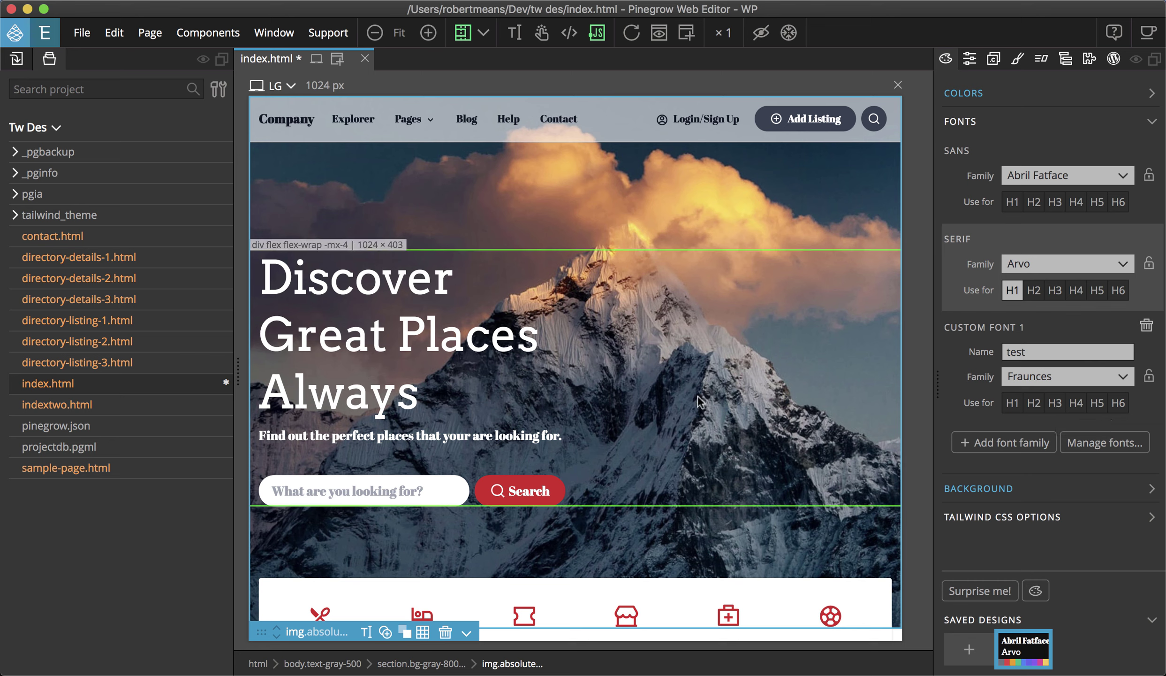
# Apply the custom test font to the hero's Discover Great Places Always heading
pyautogui.press('space')
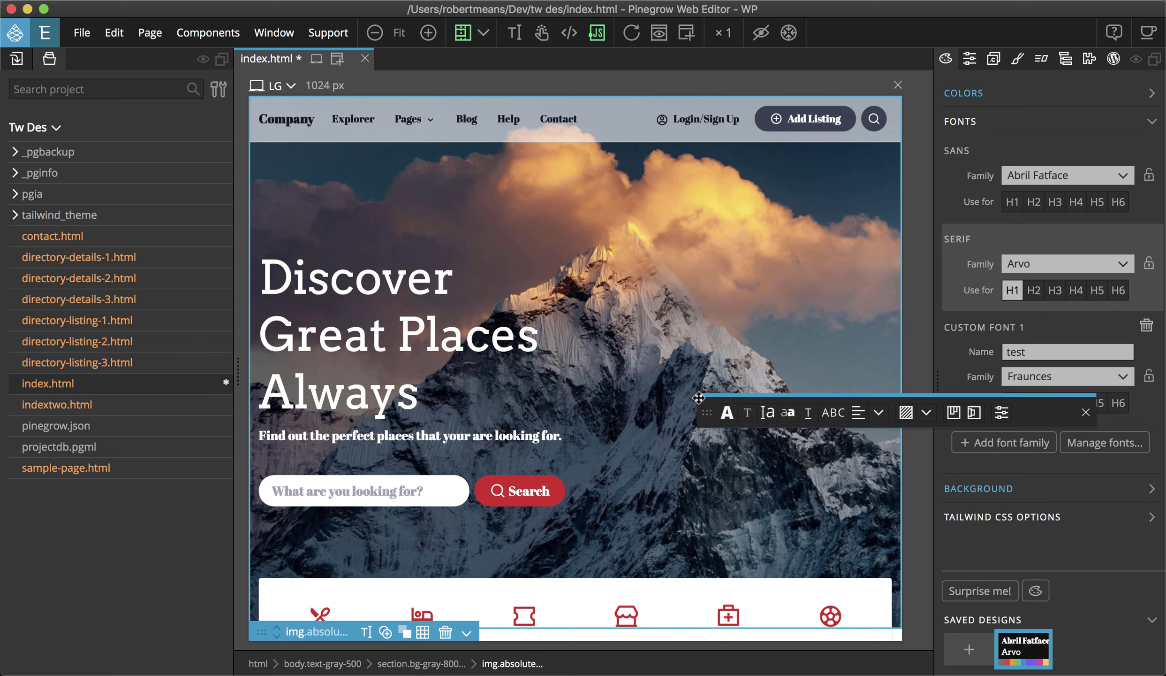
pyautogui.moveTo(714, 399); pyautogui.dragTo(630, 381)
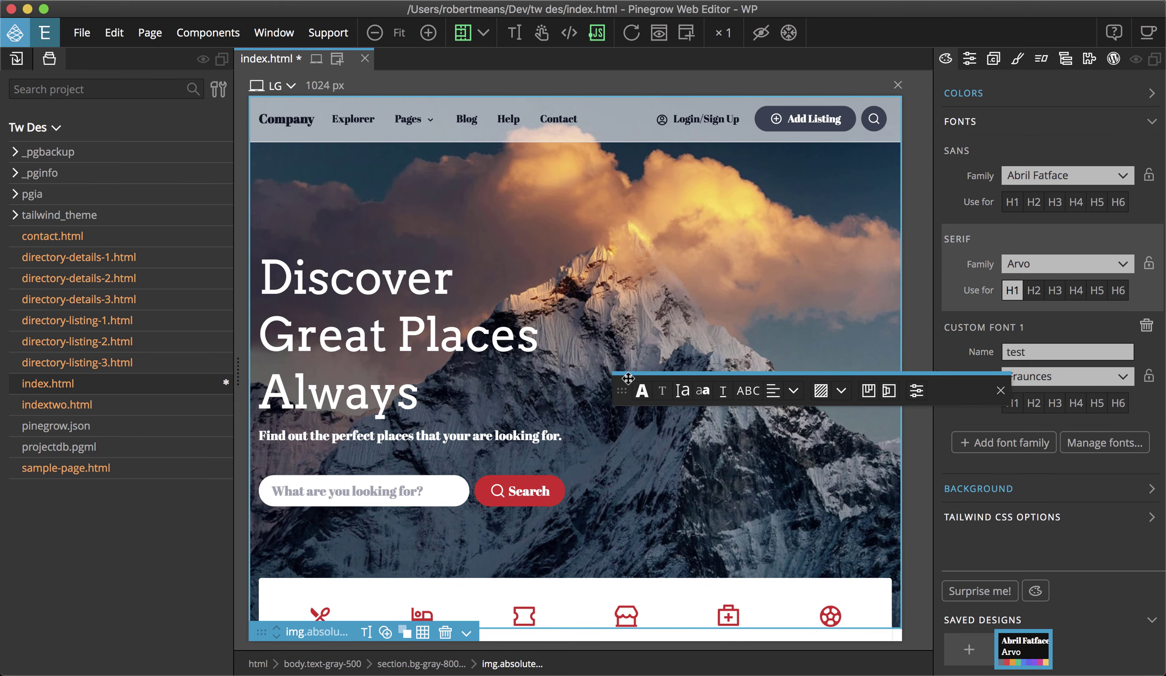
pyautogui.click(409, 341)
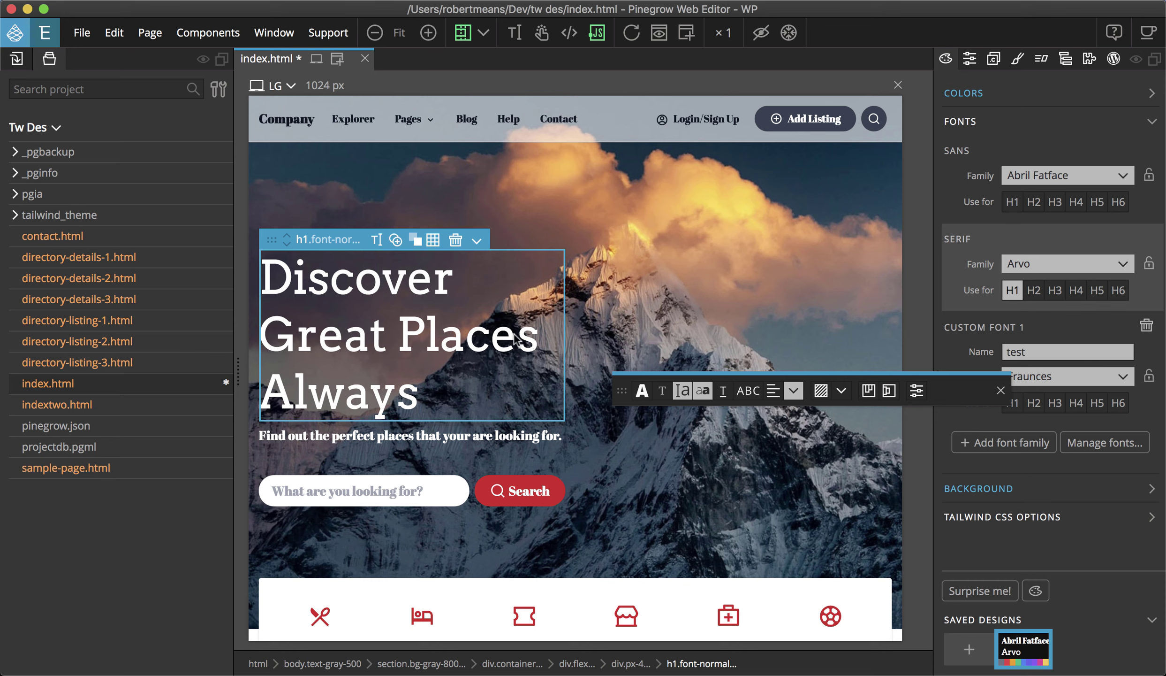
pyautogui.moveTo(663, 389)
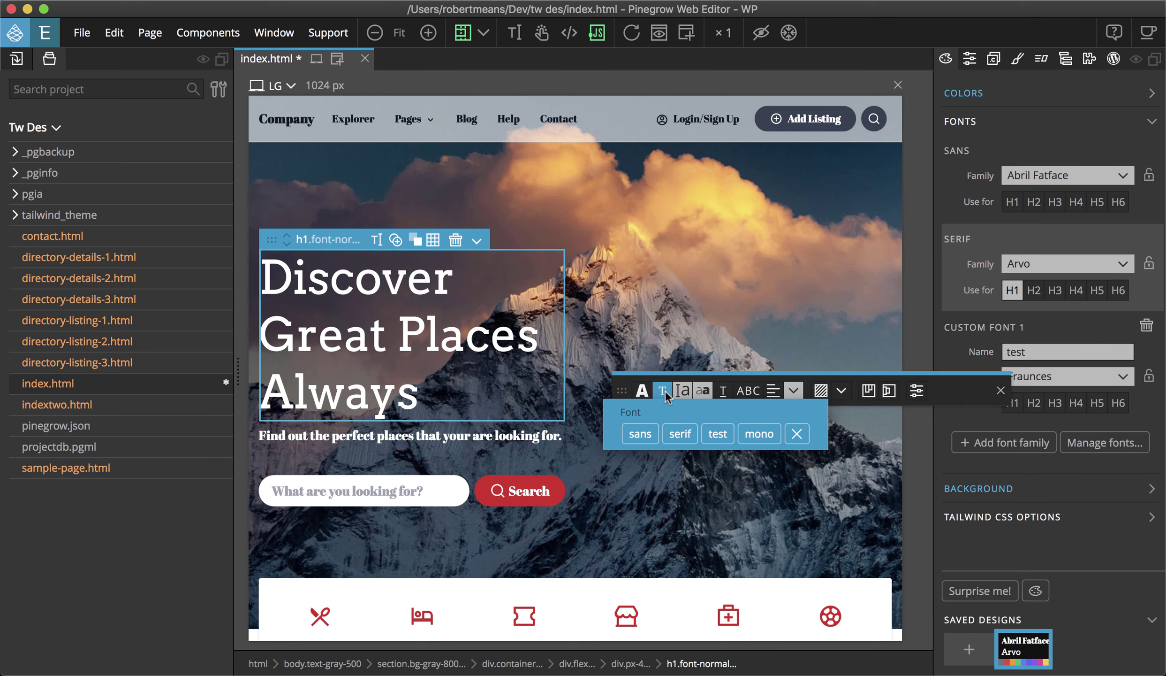
pyautogui.click(726, 436)
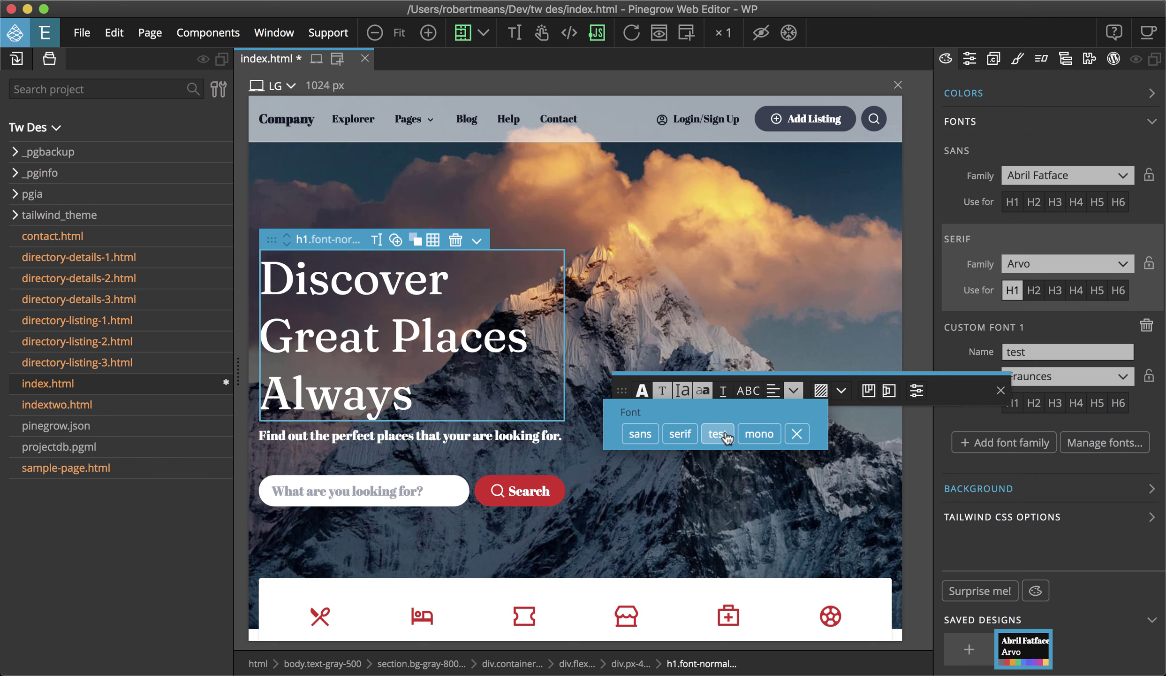
pyautogui.click(1000, 389)
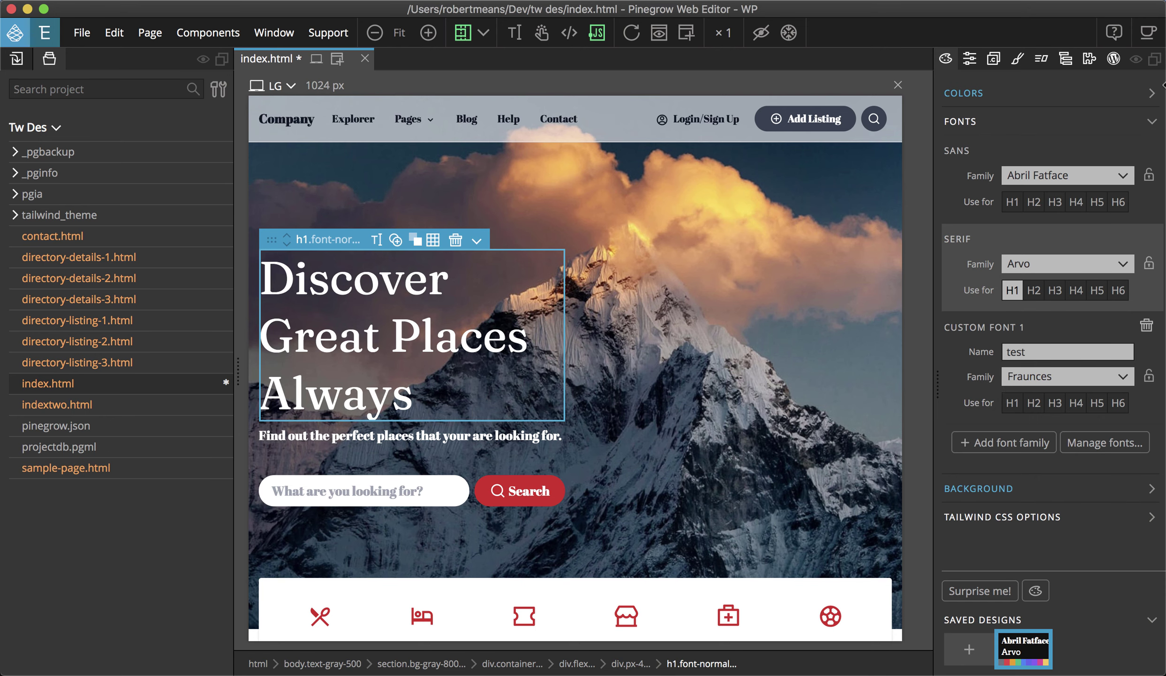
# Set the design's background image to the misty pine forest photo from Unsplash at regular size, 1080 wide
pyautogui.click(1152, 124)
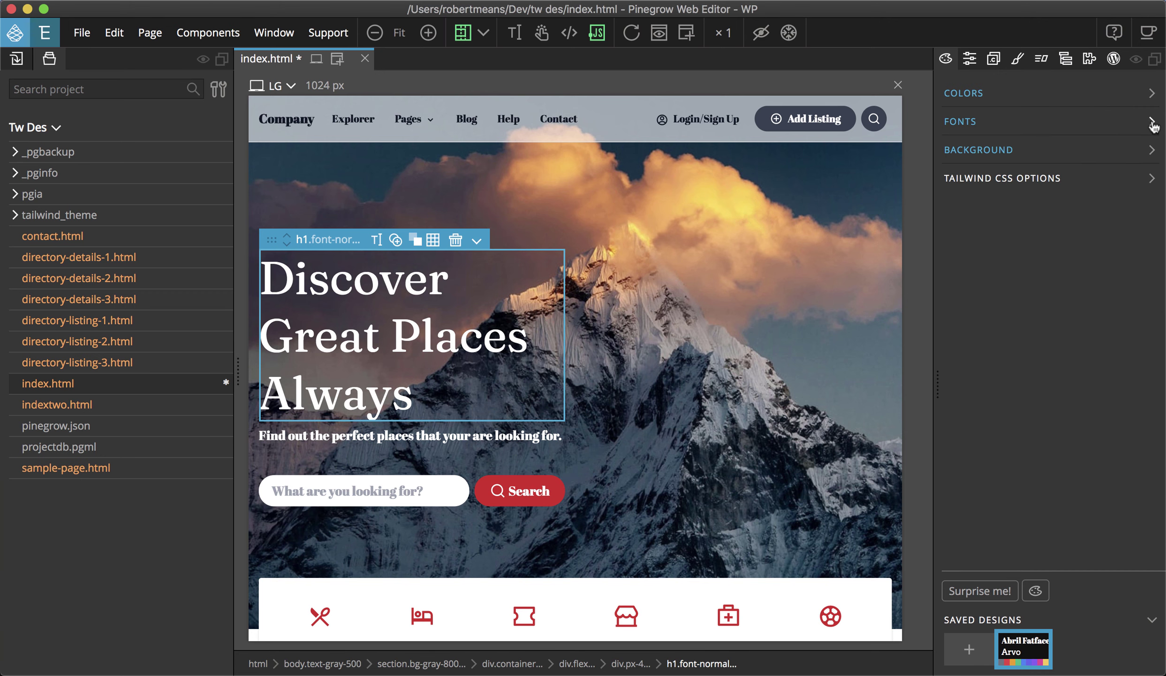
pyautogui.click(1153, 152)
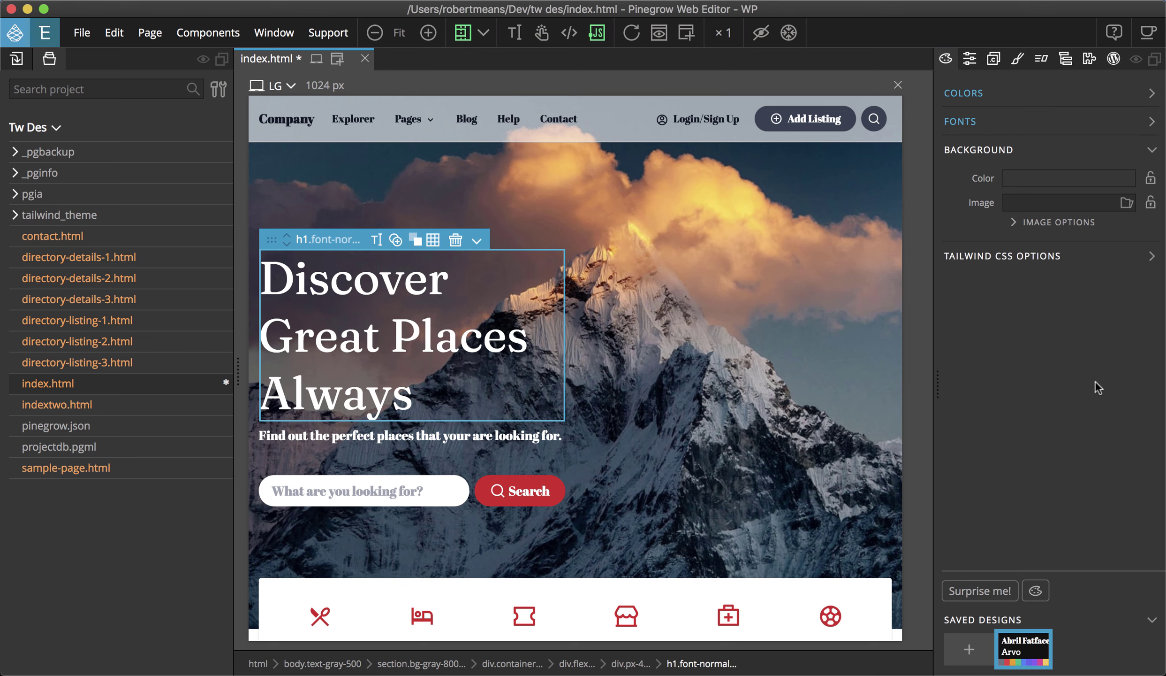
pyautogui.click(1038, 180)
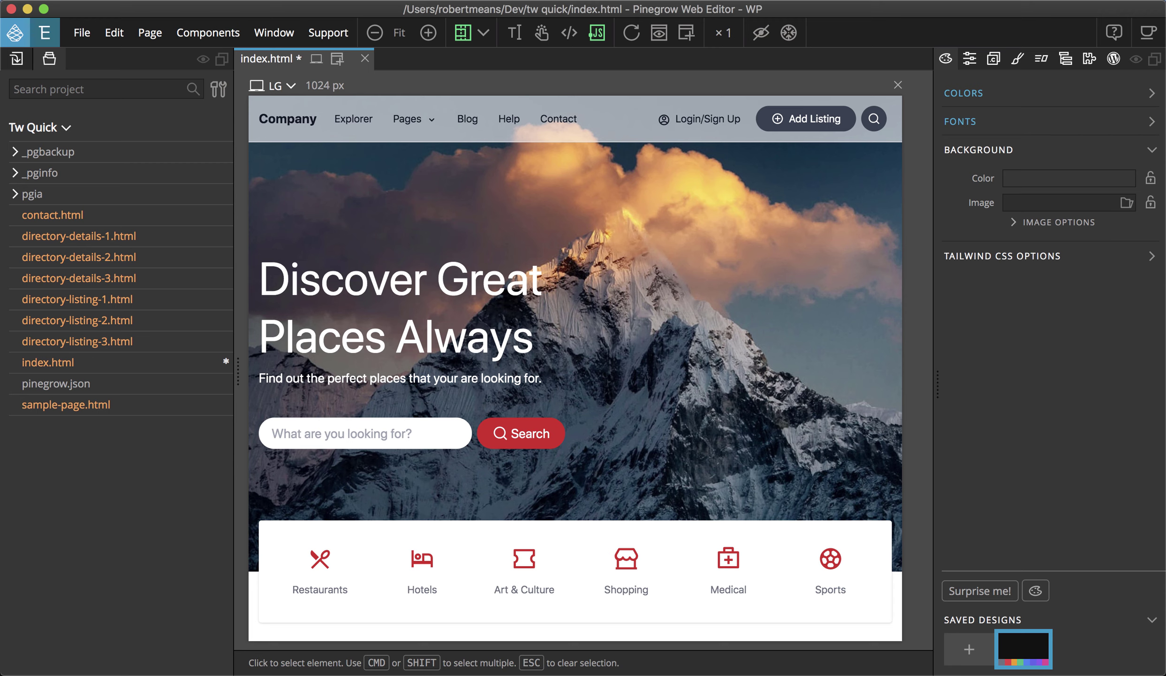
pyautogui.click(1127, 202)
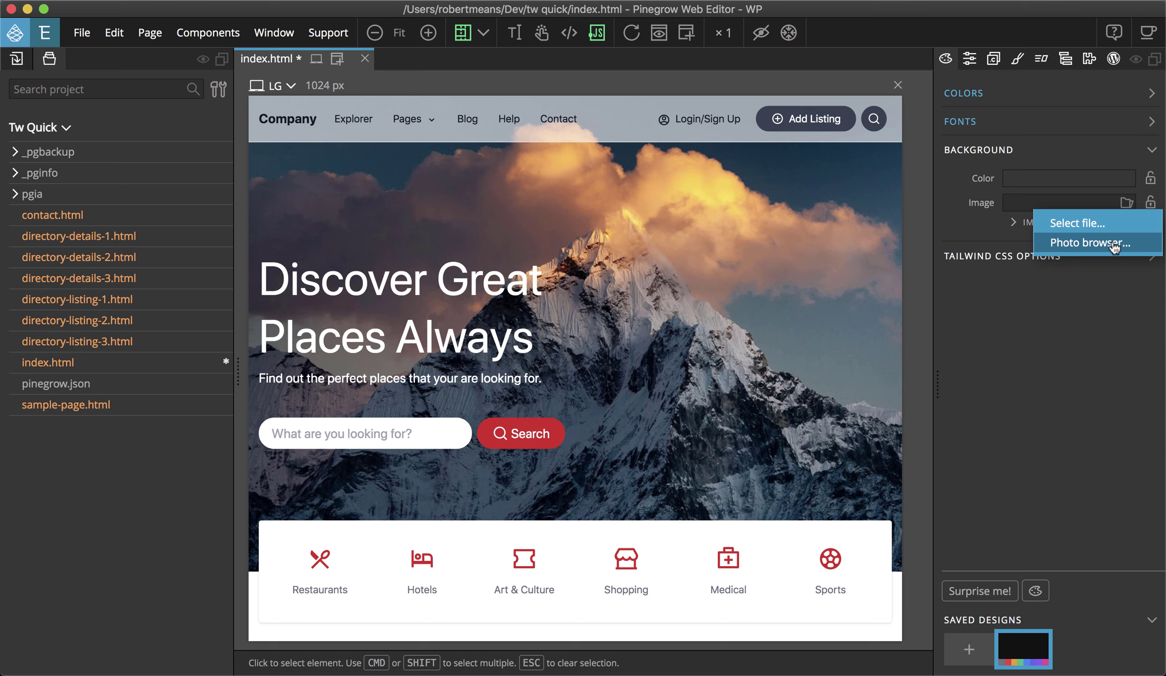
pyautogui.click(1114, 243)
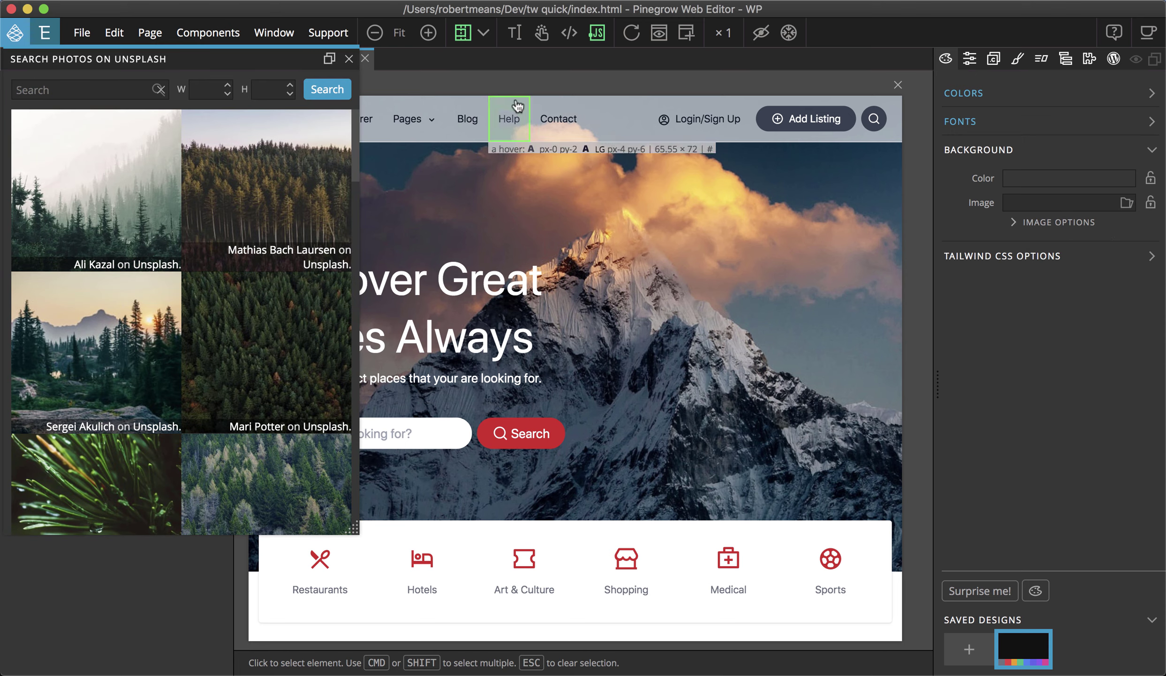
pyautogui.click(151, 149)
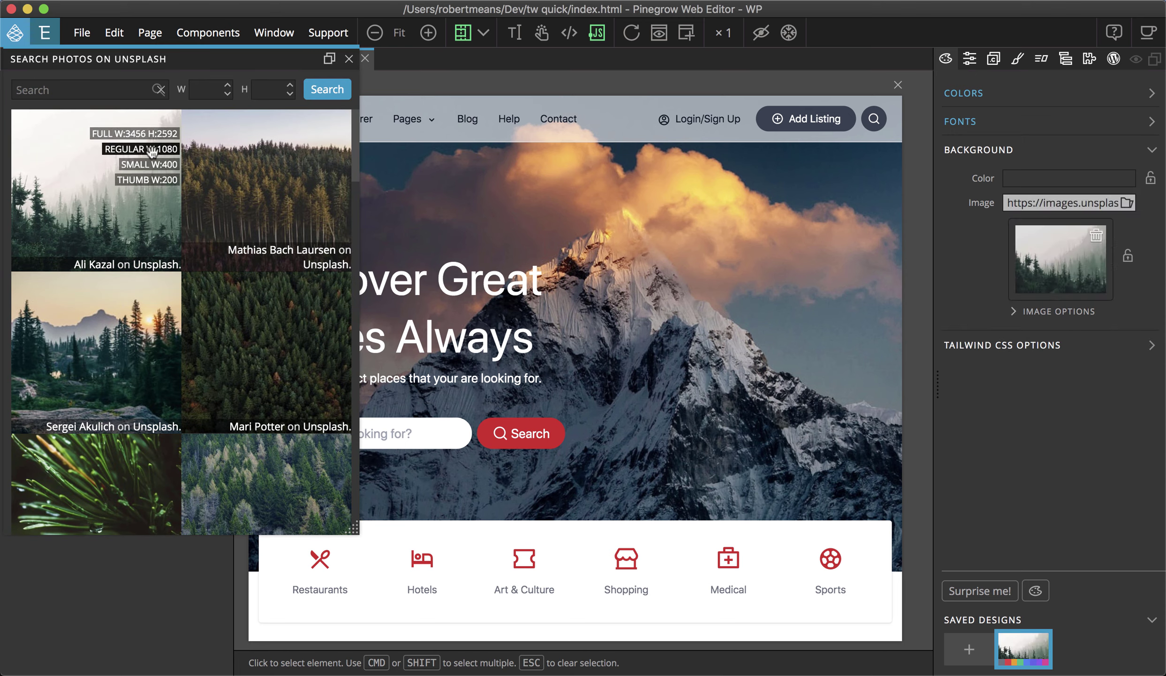
pyautogui.click(349, 58)
pyautogui.scroll(-7, 706, 314)
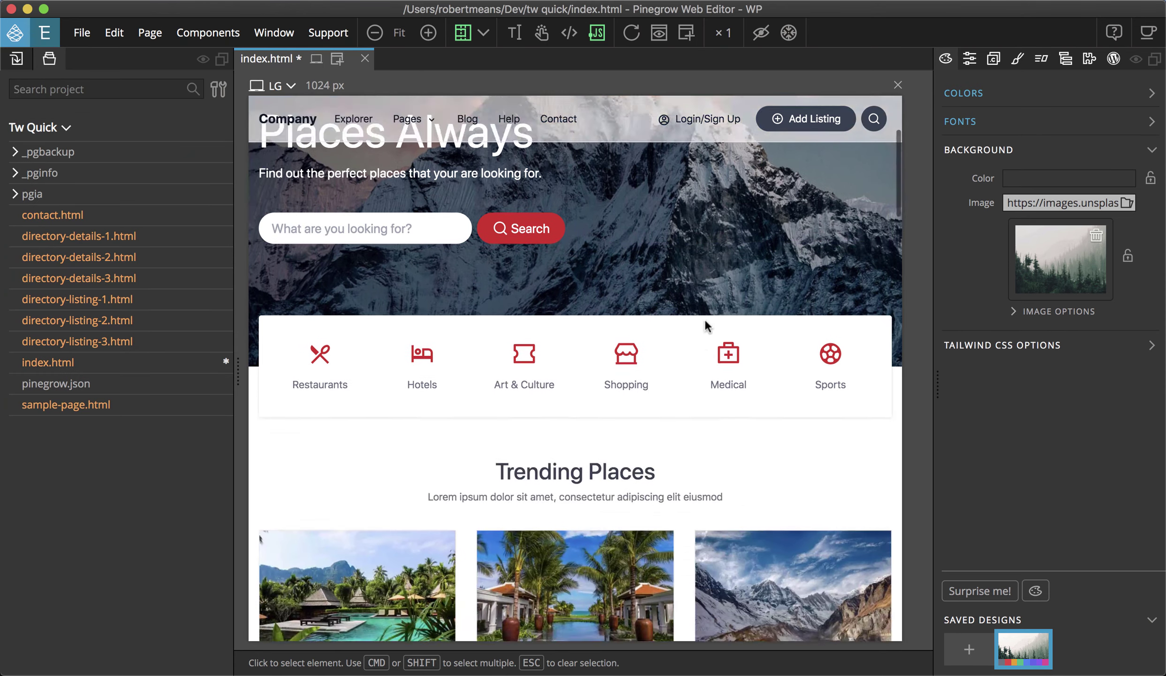
pyautogui.scroll(7, 706, 327)
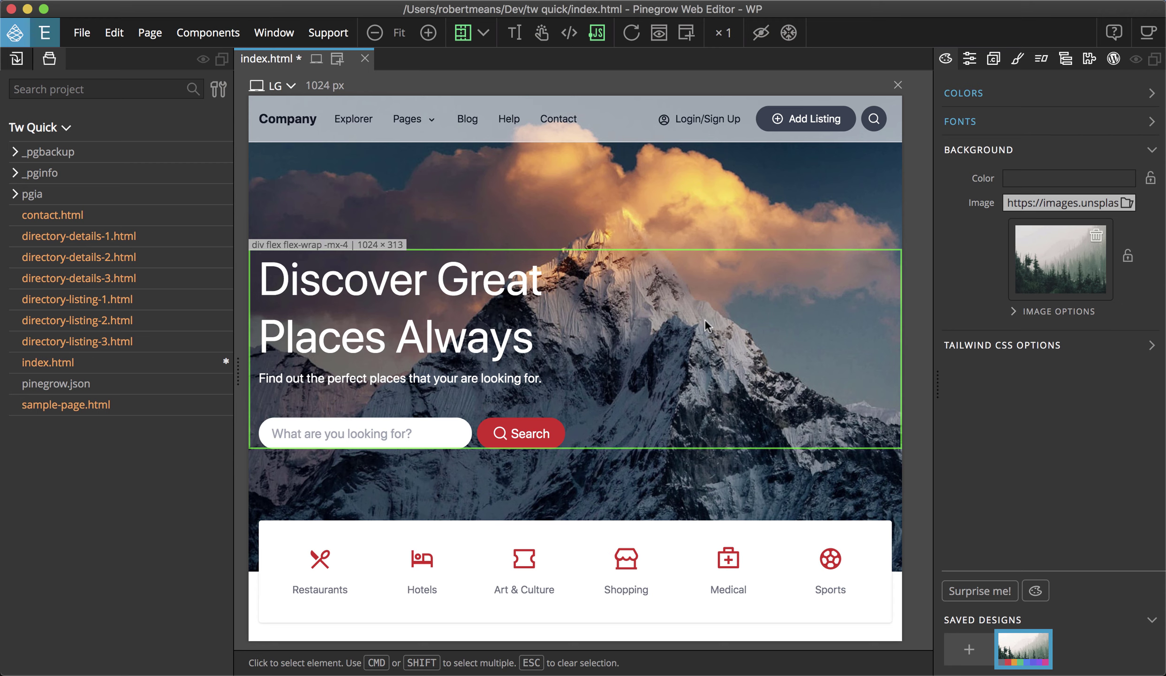
# Turn off using the background image only for colors and check how it displays behind the page body
pyautogui.click(1015, 313)
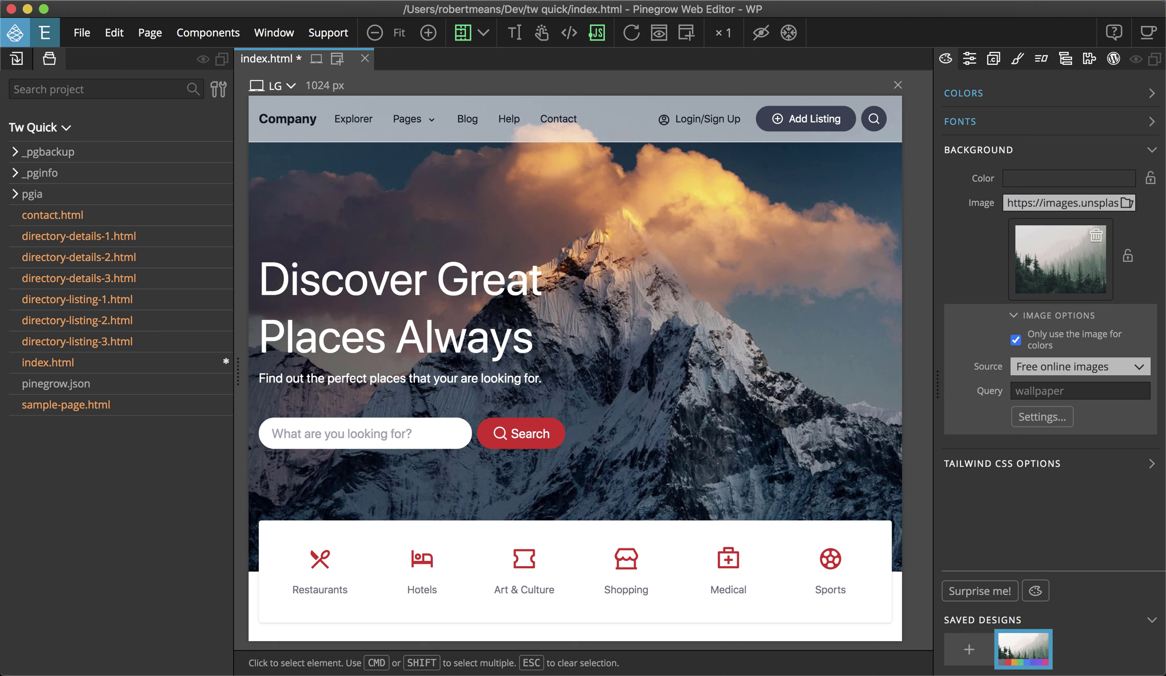
pyautogui.click(1016, 339)
pyautogui.scroll(-6, 791, 327)
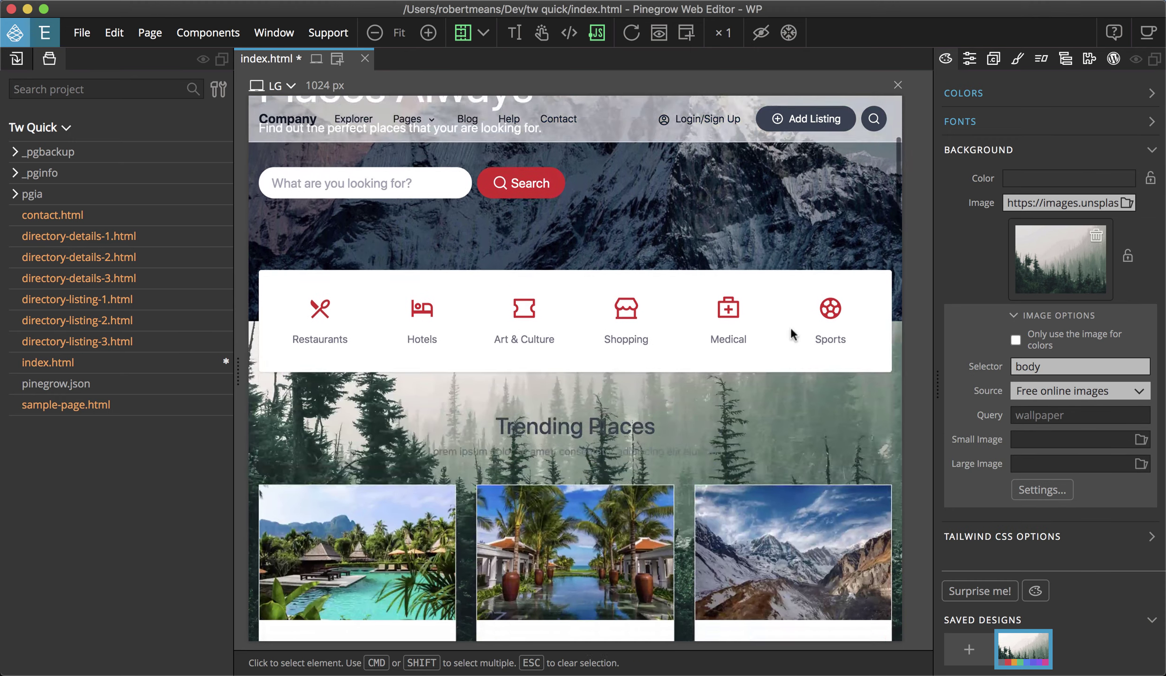
pyautogui.scroll(-3, 792, 343)
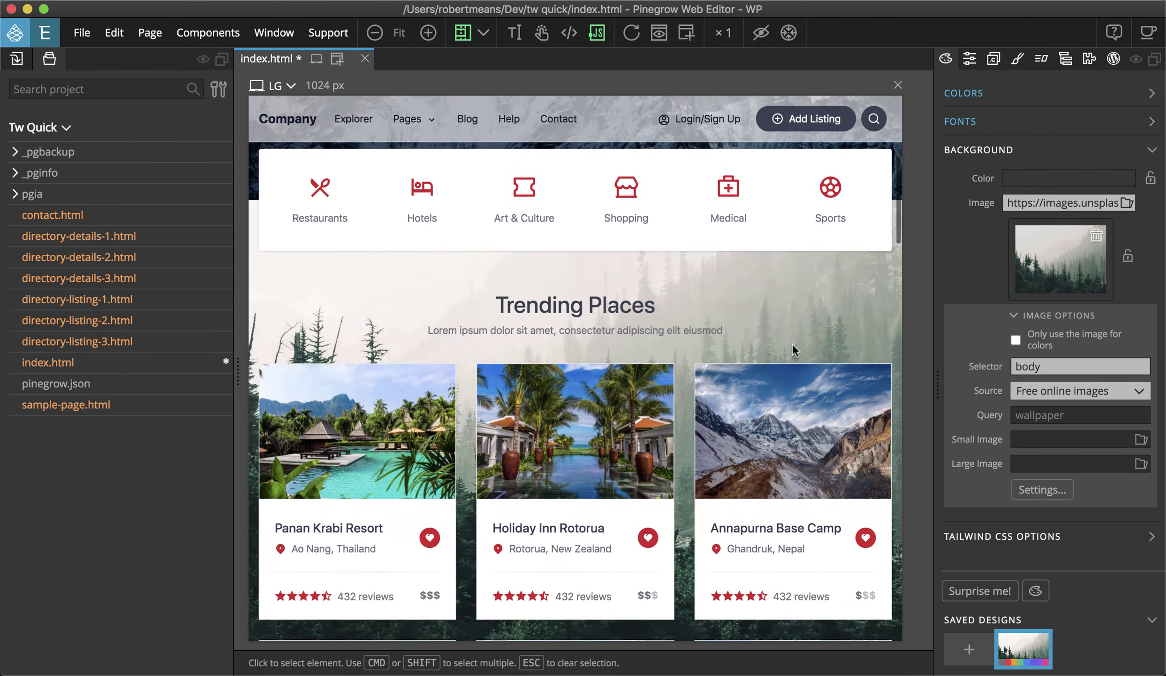
pyautogui.scroll(2, 792, 343)
pyautogui.scroll(1, 792, 343)
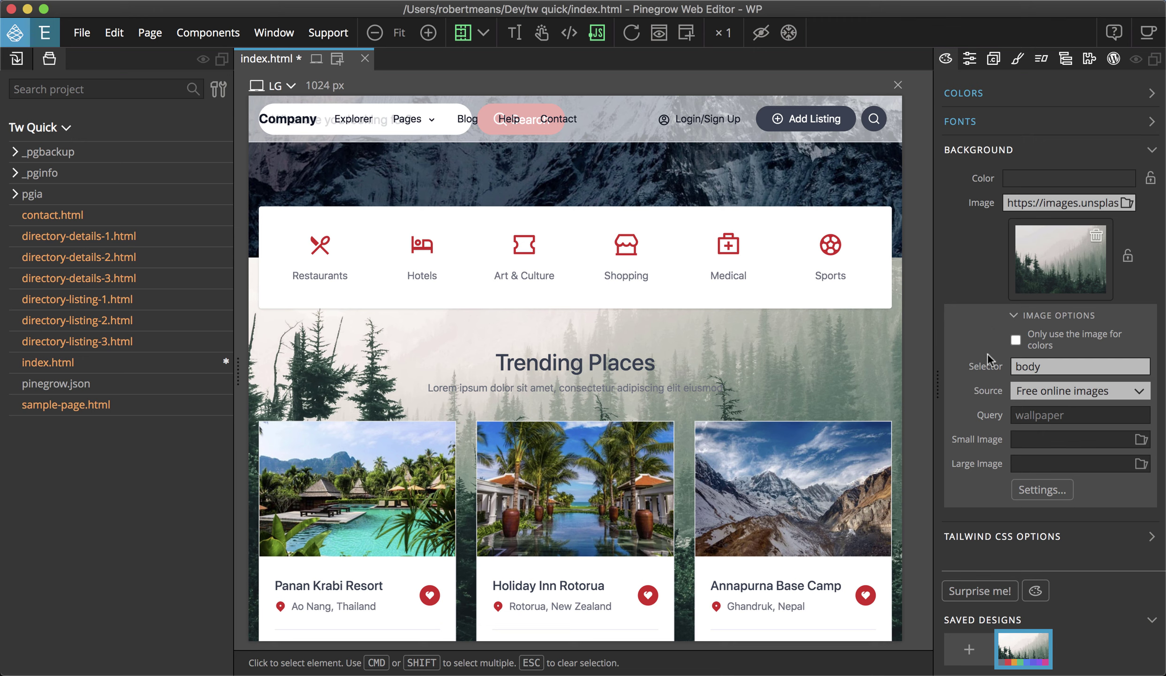
pyautogui.moveTo(988, 362)
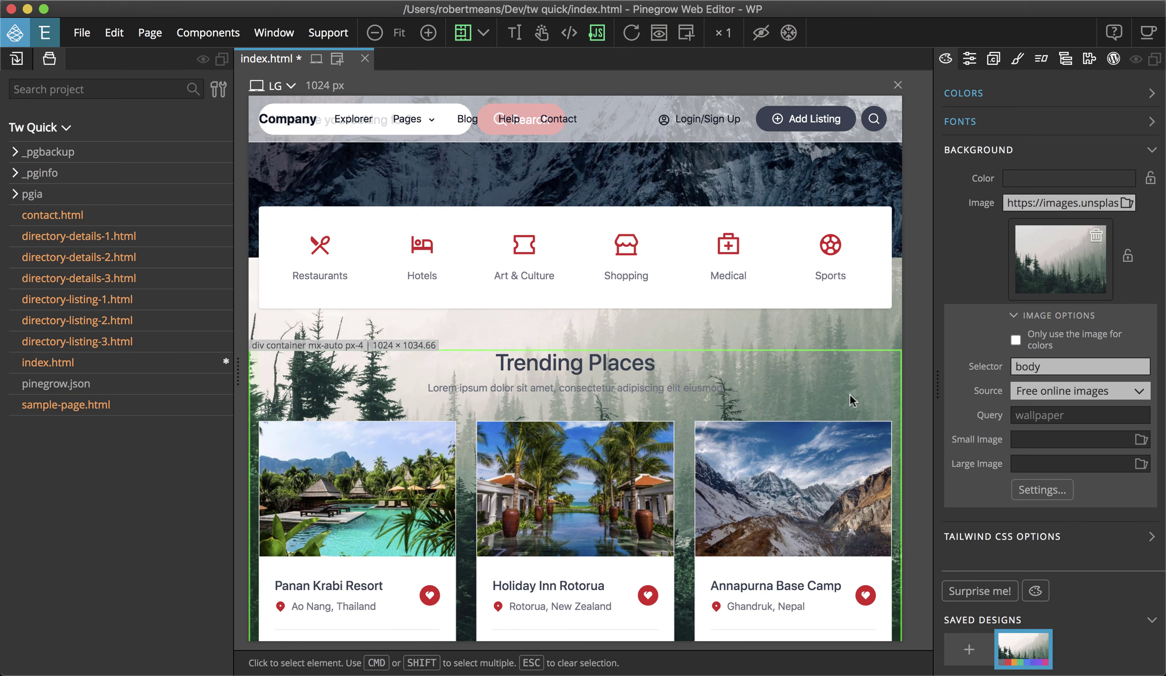
pyautogui.scroll(7, 851, 400)
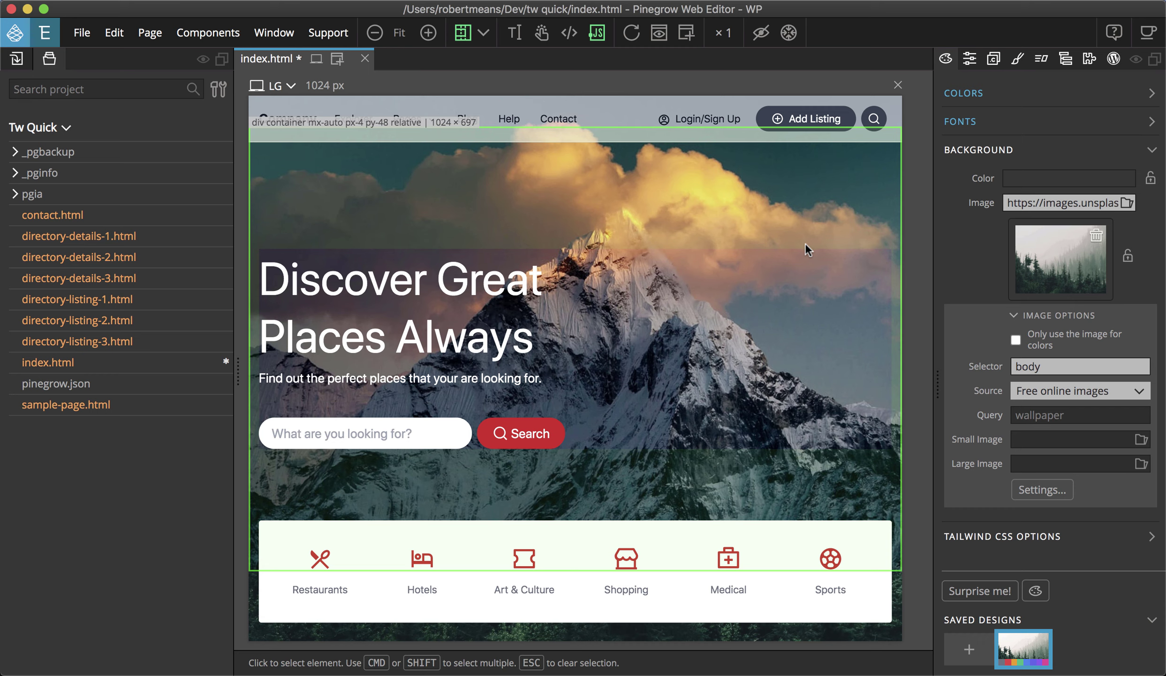
# Delete the absolute-positioned mountain image element from the hero section
pyautogui.click(806, 244)
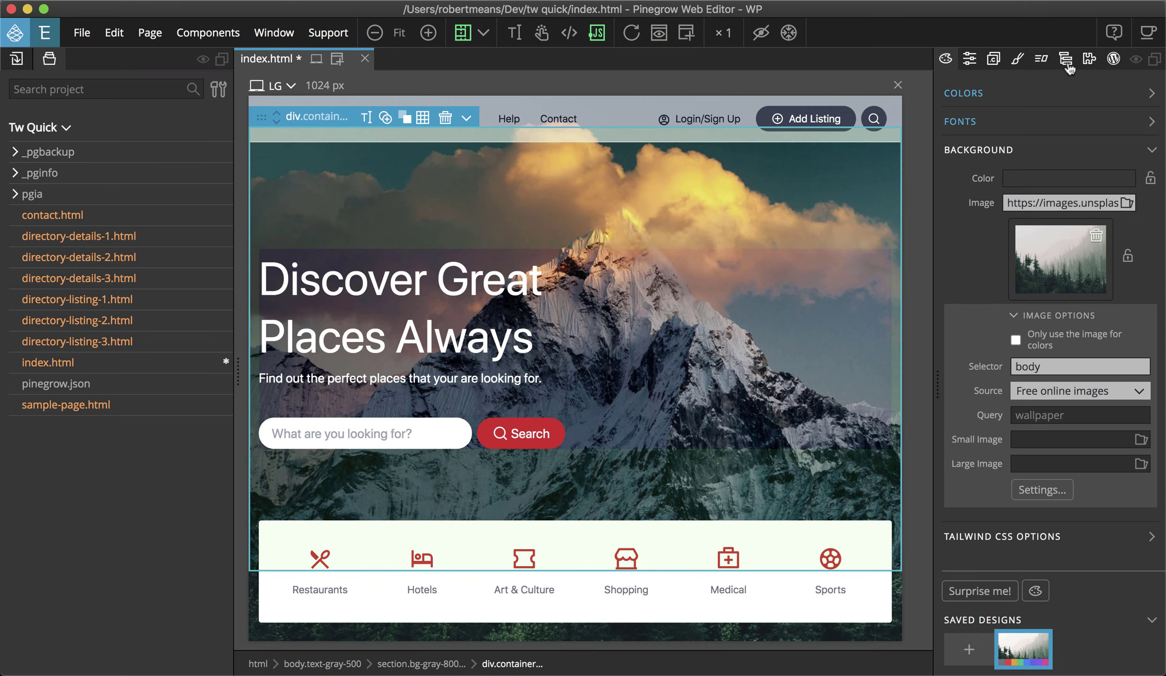
pyautogui.click(1065, 59)
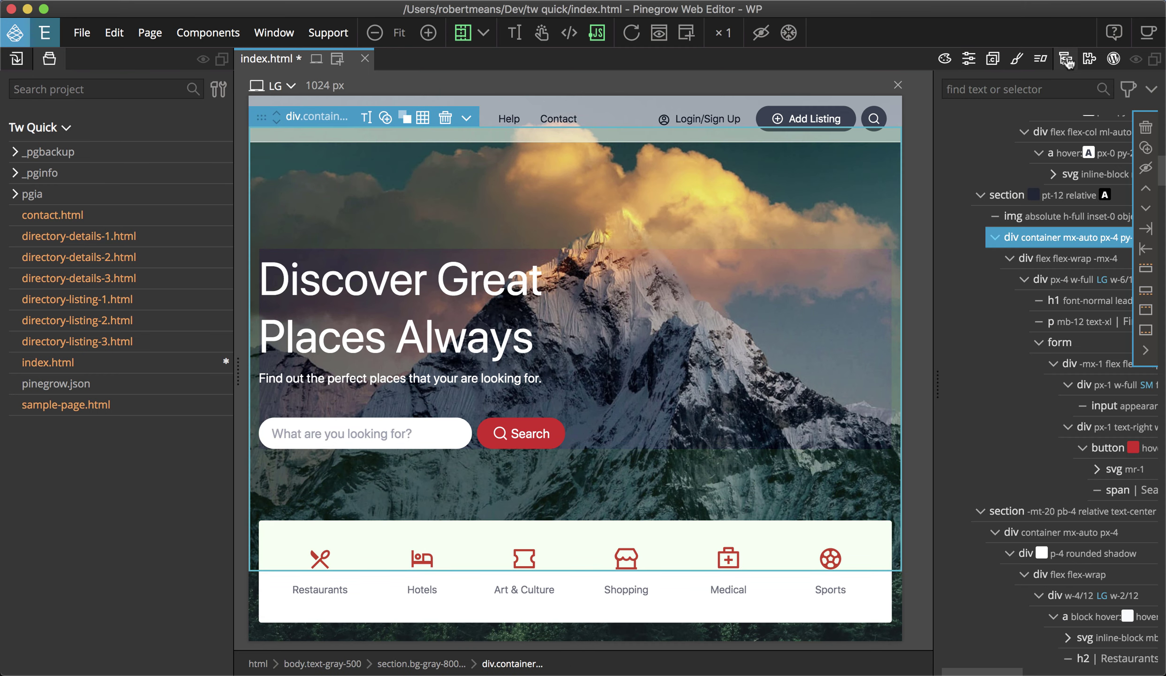
pyautogui.click(1027, 224)
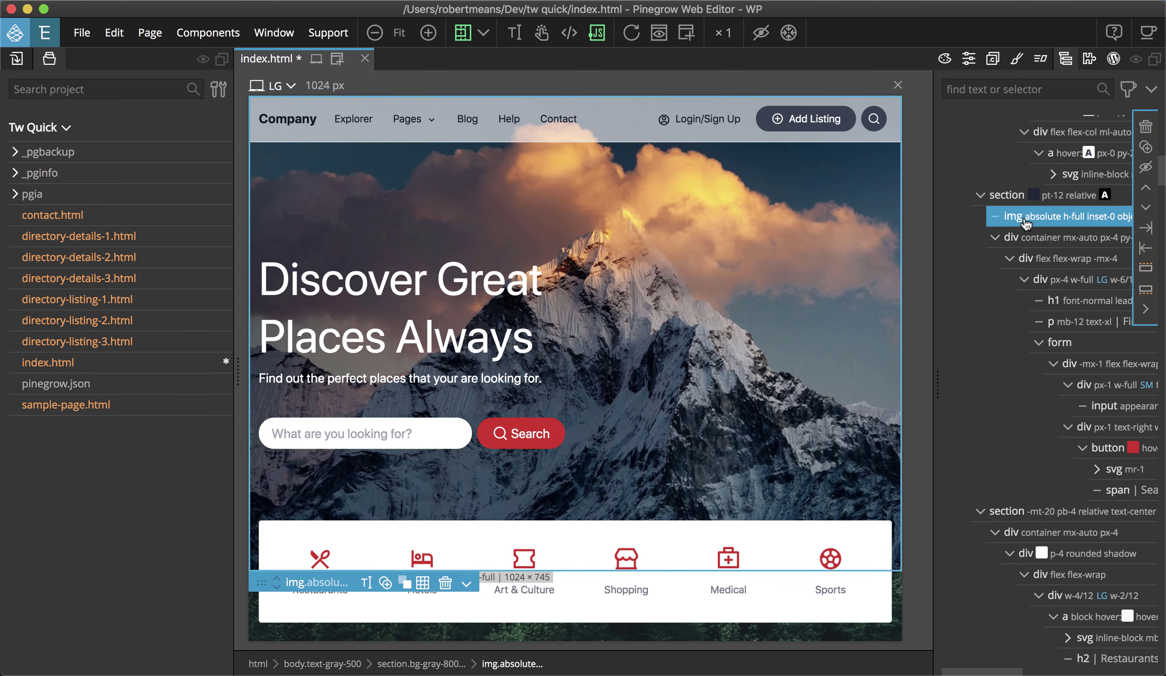
pyautogui.click(1146, 126)
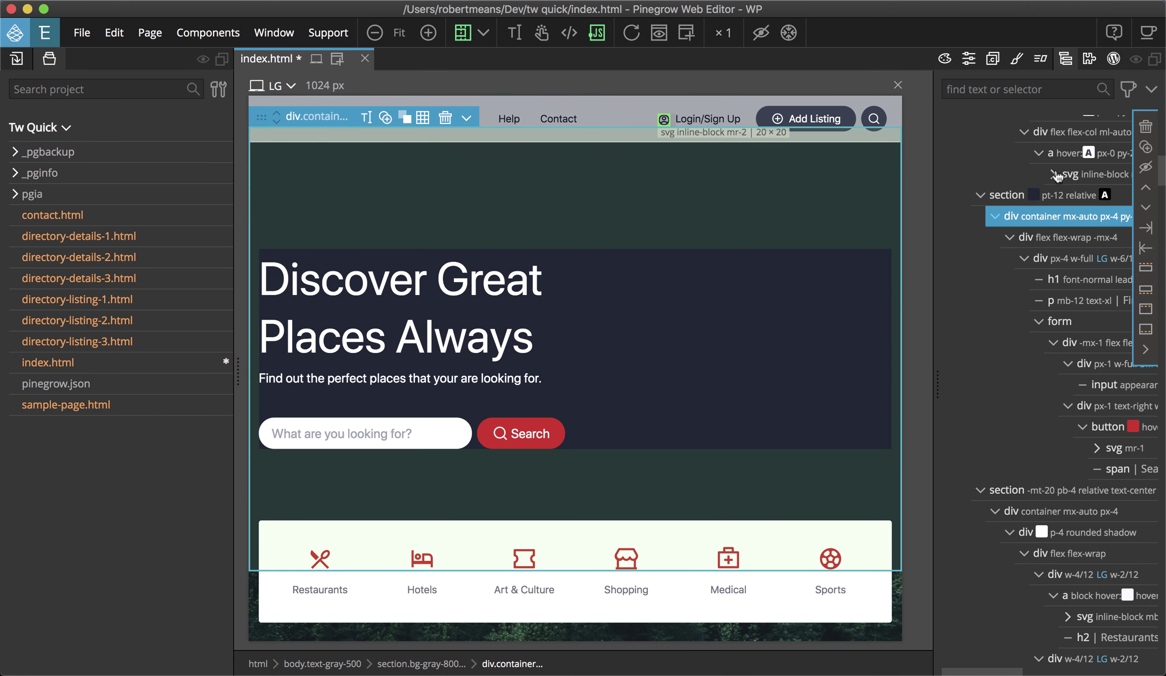
# Give the hero section the id hero-image
pyautogui.click(1010, 197)
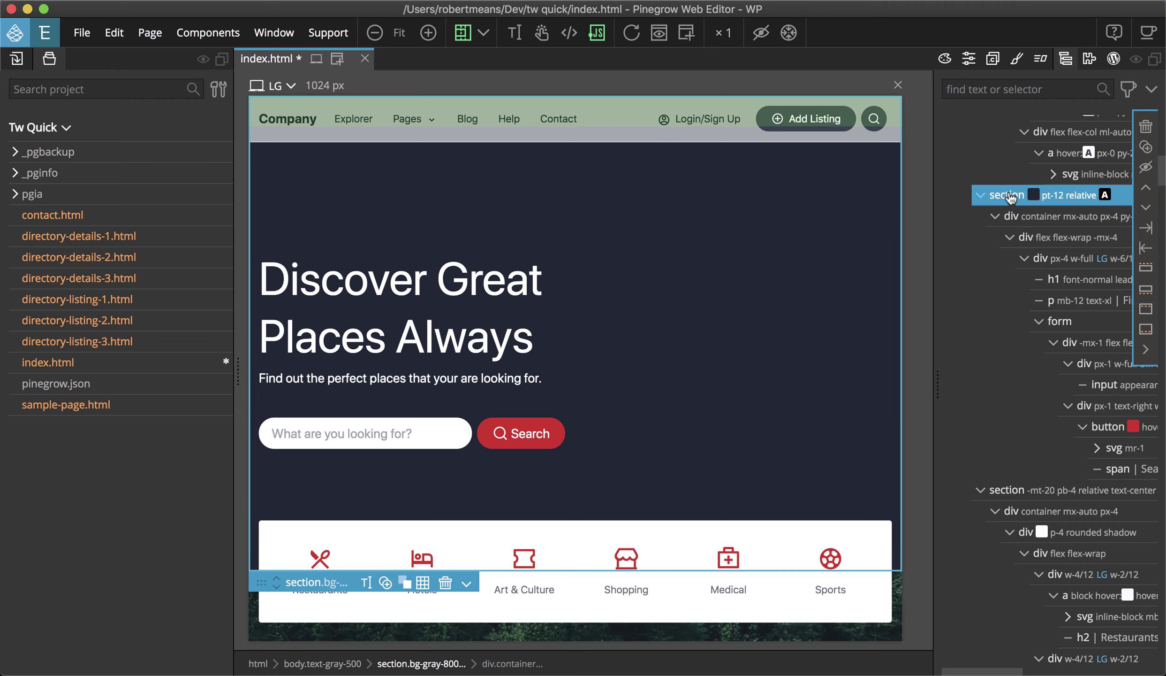
pyautogui.click(993, 60)
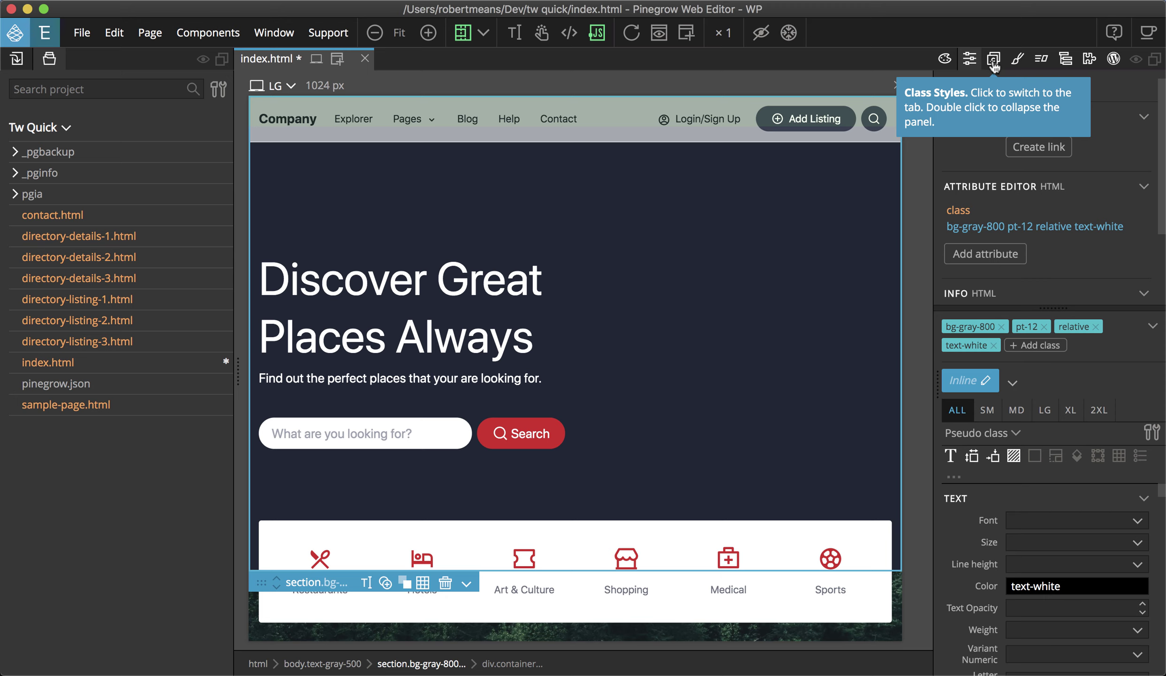
pyautogui.scroll(-3, 1032, 254)
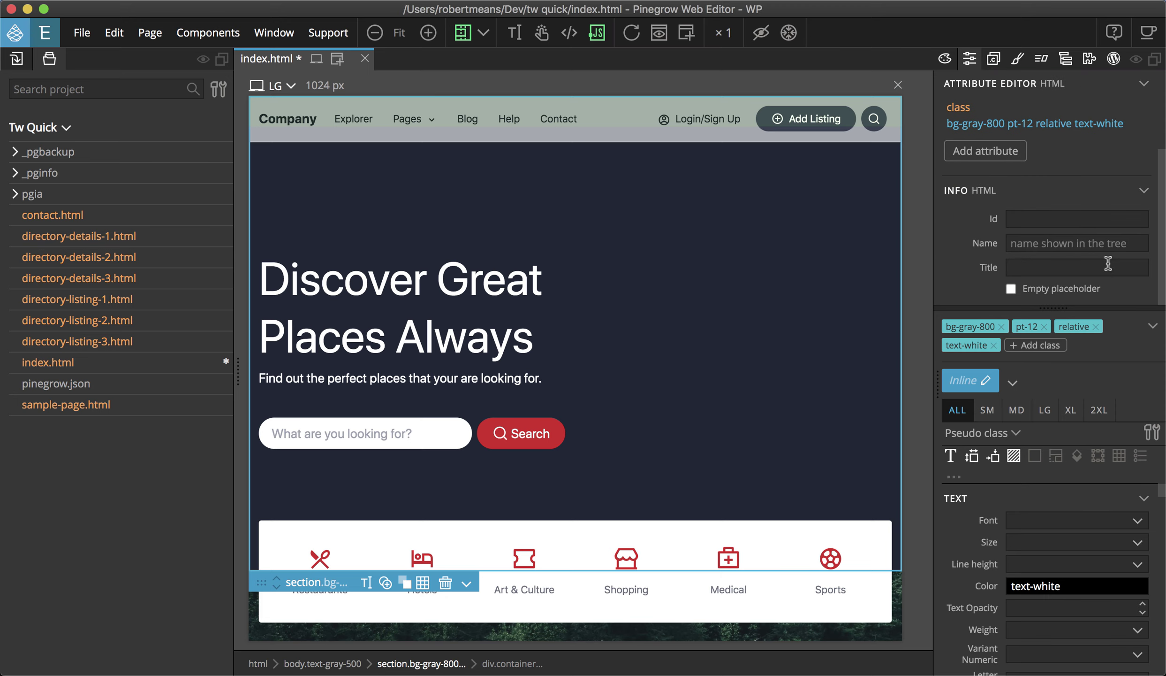
pyautogui.click(1066, 215)
pyautogui.write('hero-imag')
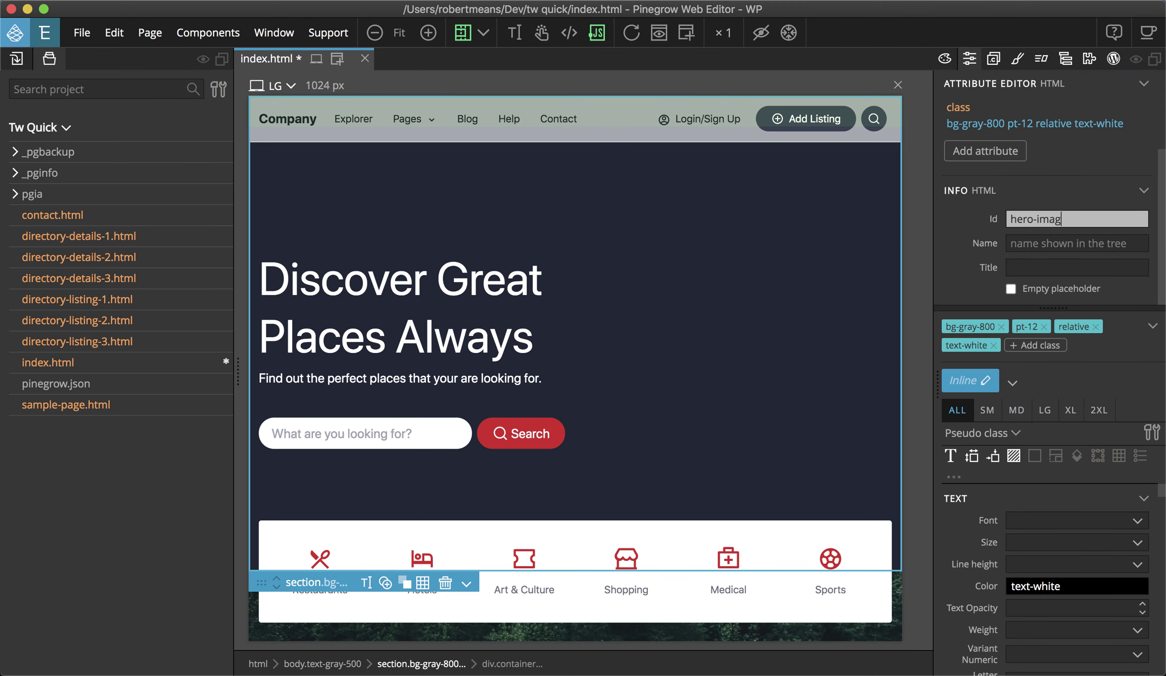
pyautogui.write('e')
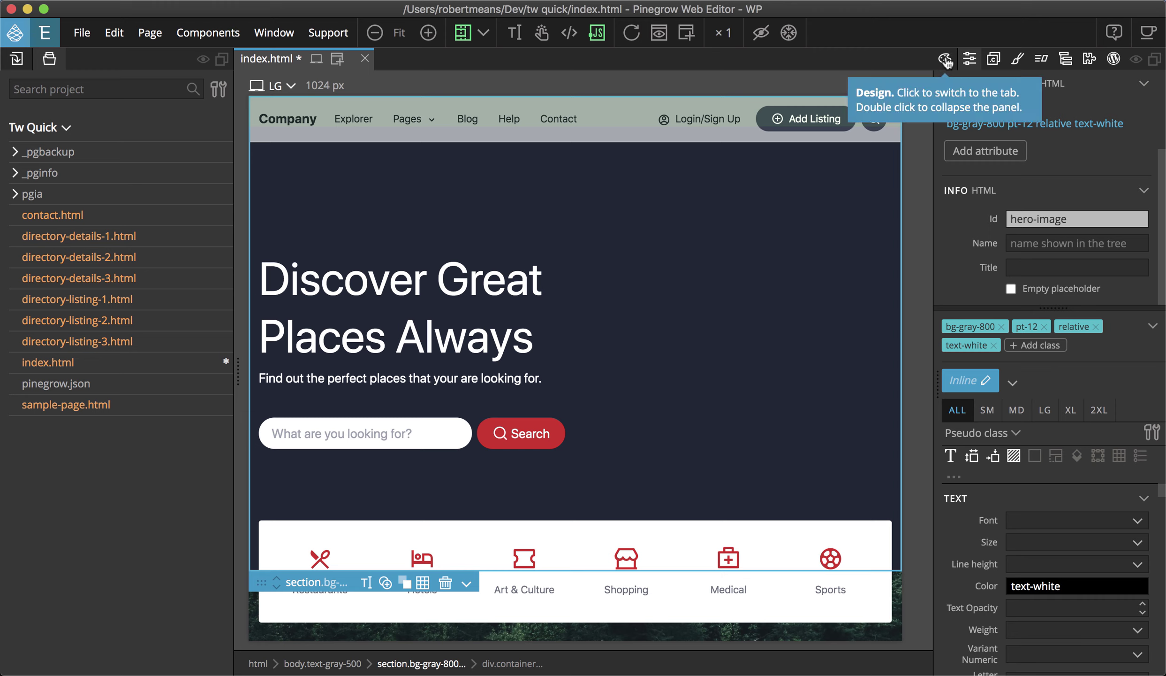
# Set the background image's selector to #hero-image so that it applies to the hero section
pyautogui.click(945, 59)
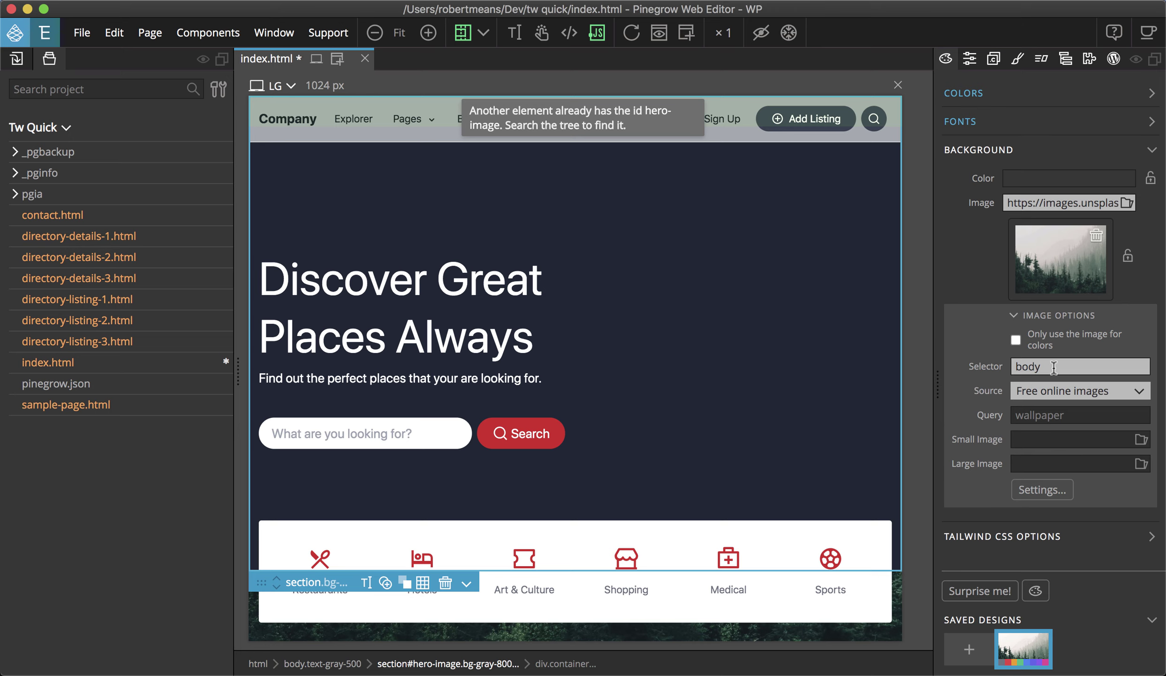
pyautogui.moveTo(1054, 367); pyautogui.dragTo(1013, 367)
pyautogui.moveTo(993, 365)
pyautogui.write('#hero-image')
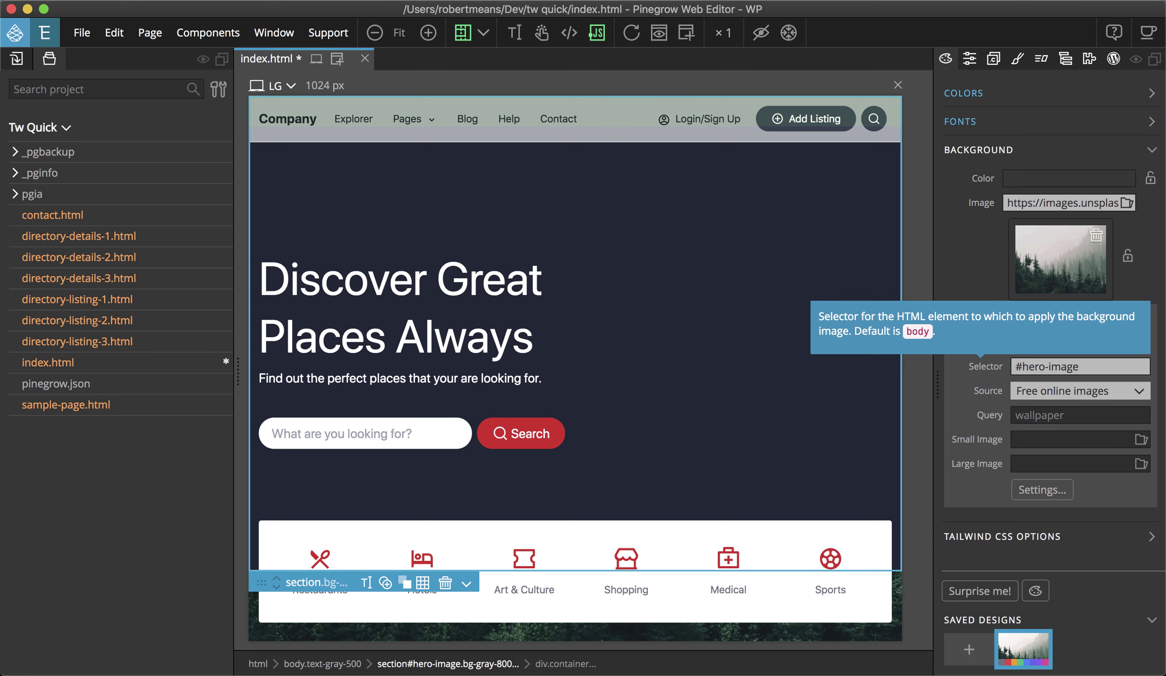
pyautogui.press('Return')
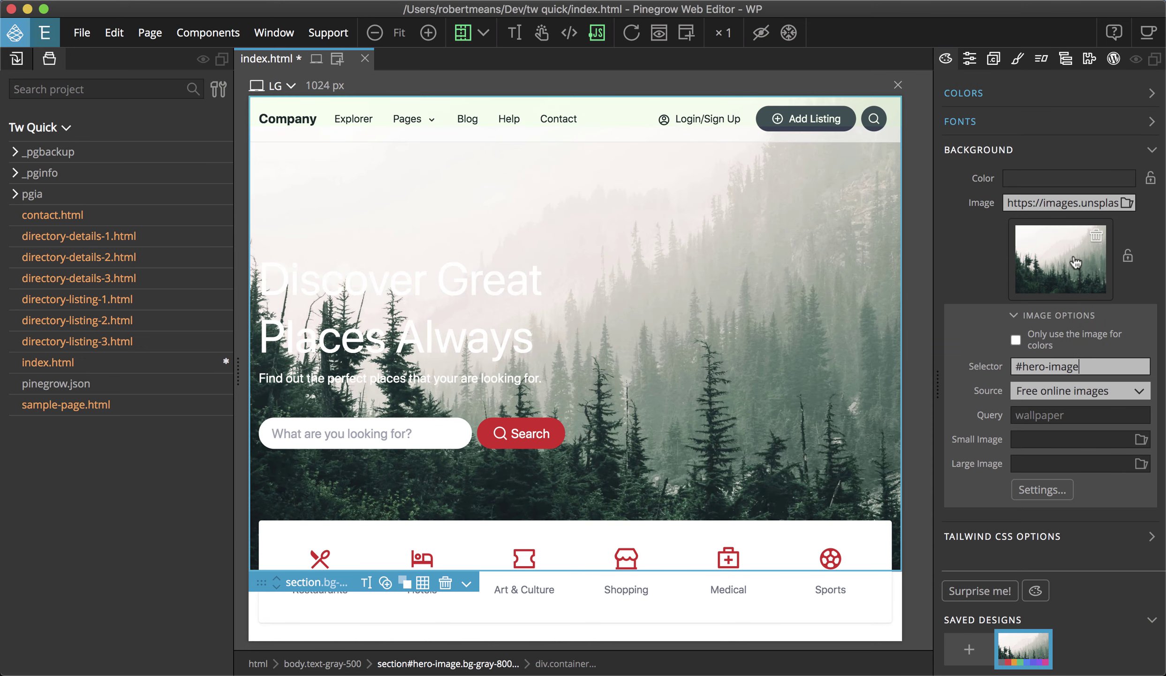
# Replace the background image with the Unsplash photo of tall brownish forest trees at regular size, 1080 wide
pyautogui.click(1127, 205)
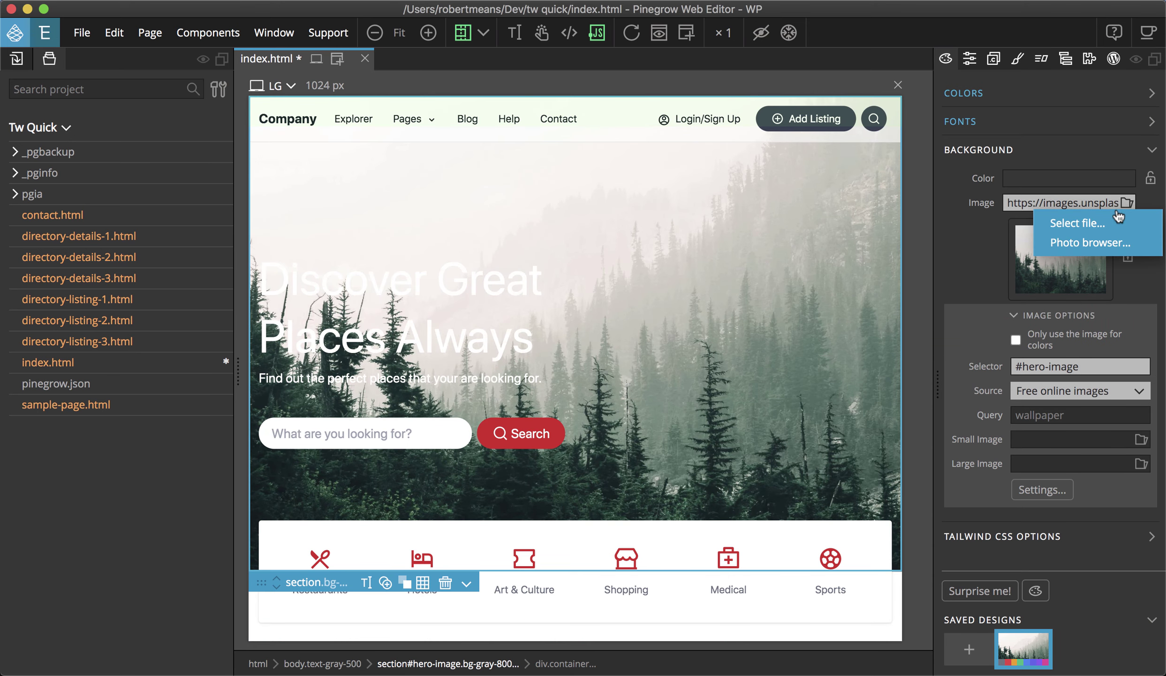
pyautogui.click(1108, 242)
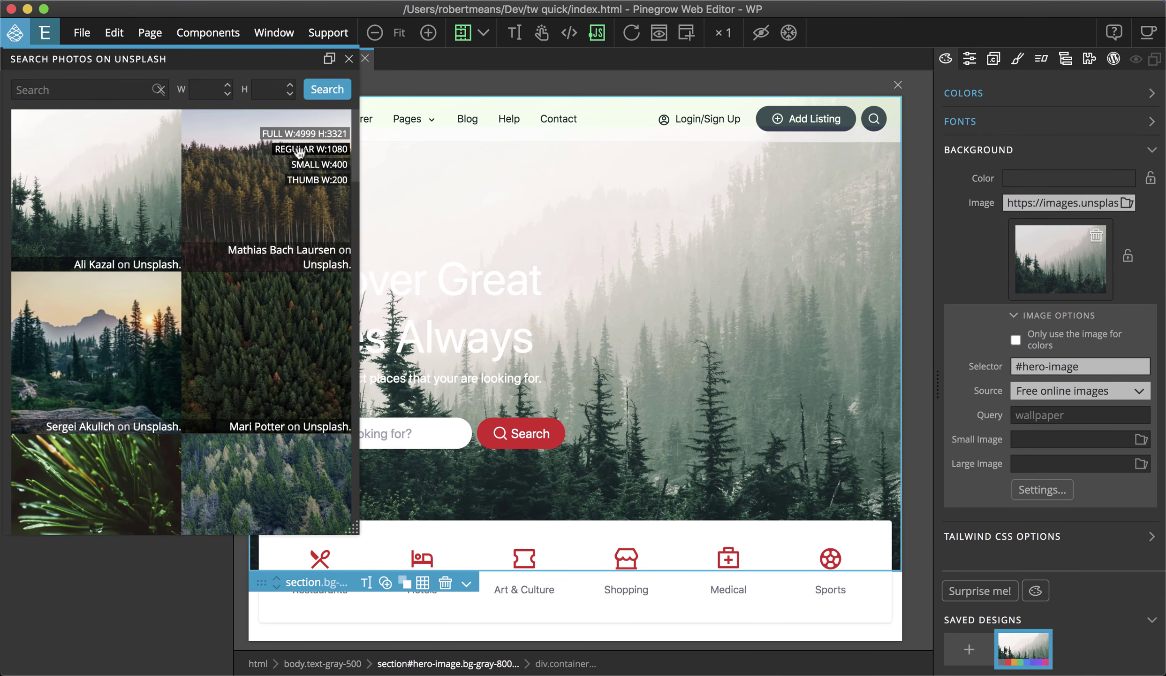
pyautogui.click(298, 149)
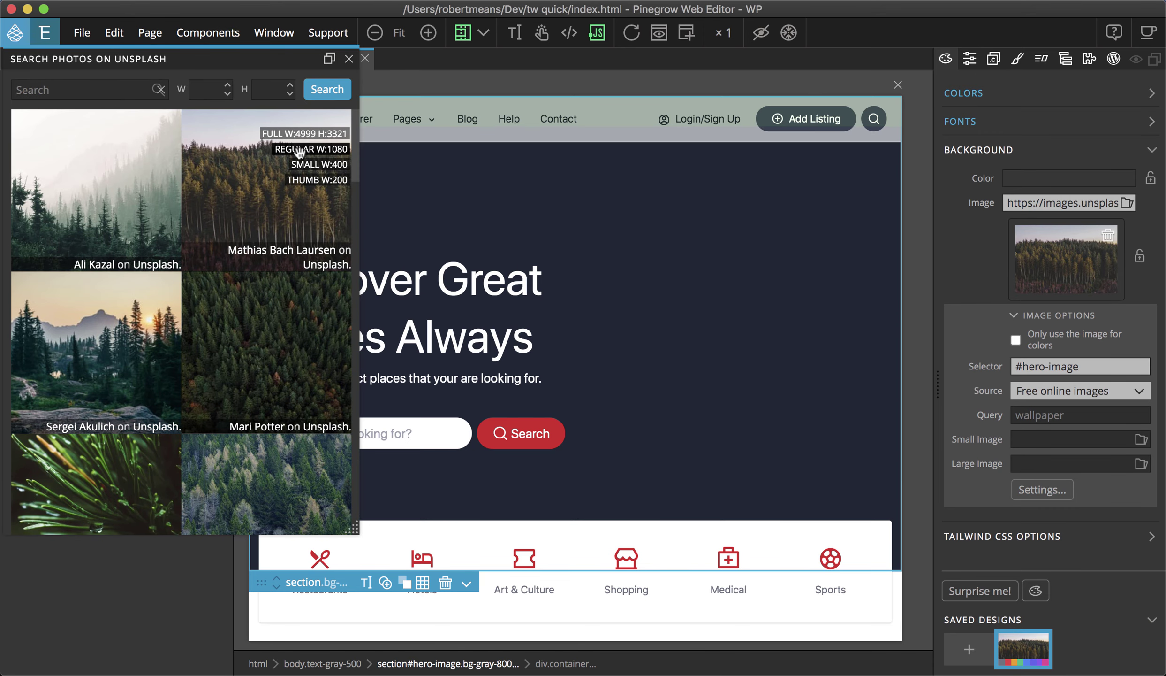
# Examine the small and large image source options and the media queries in the background settings
pyautogui.click(349, 59)
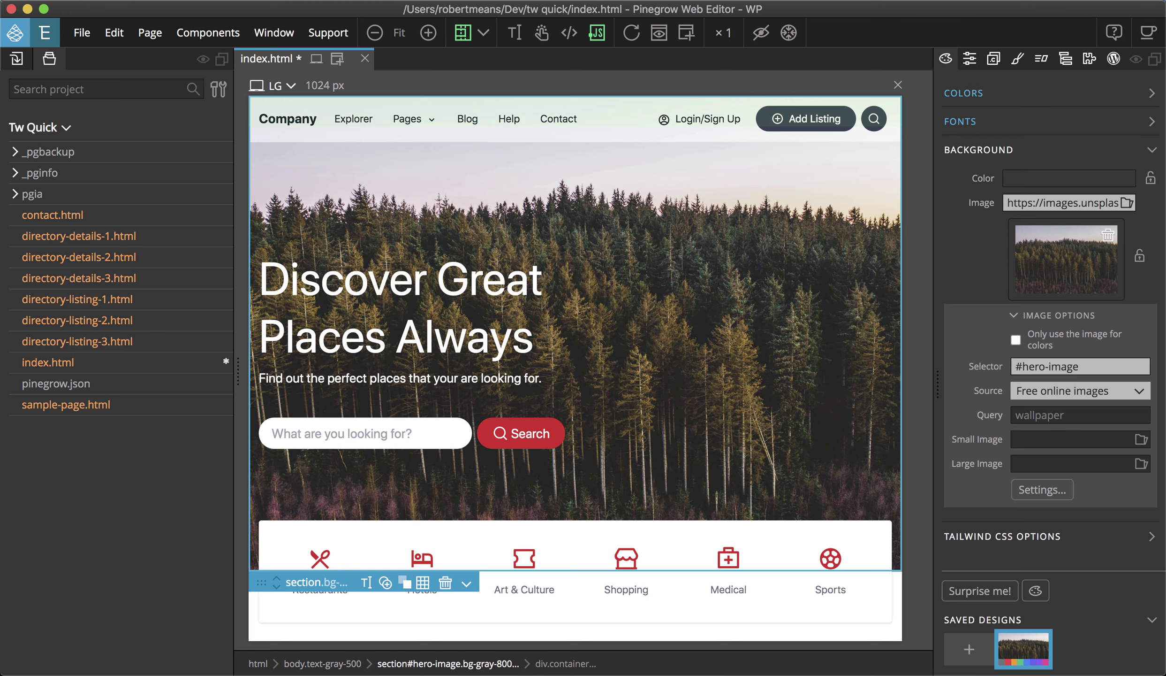
pyautogui.moveTo(981, 442)
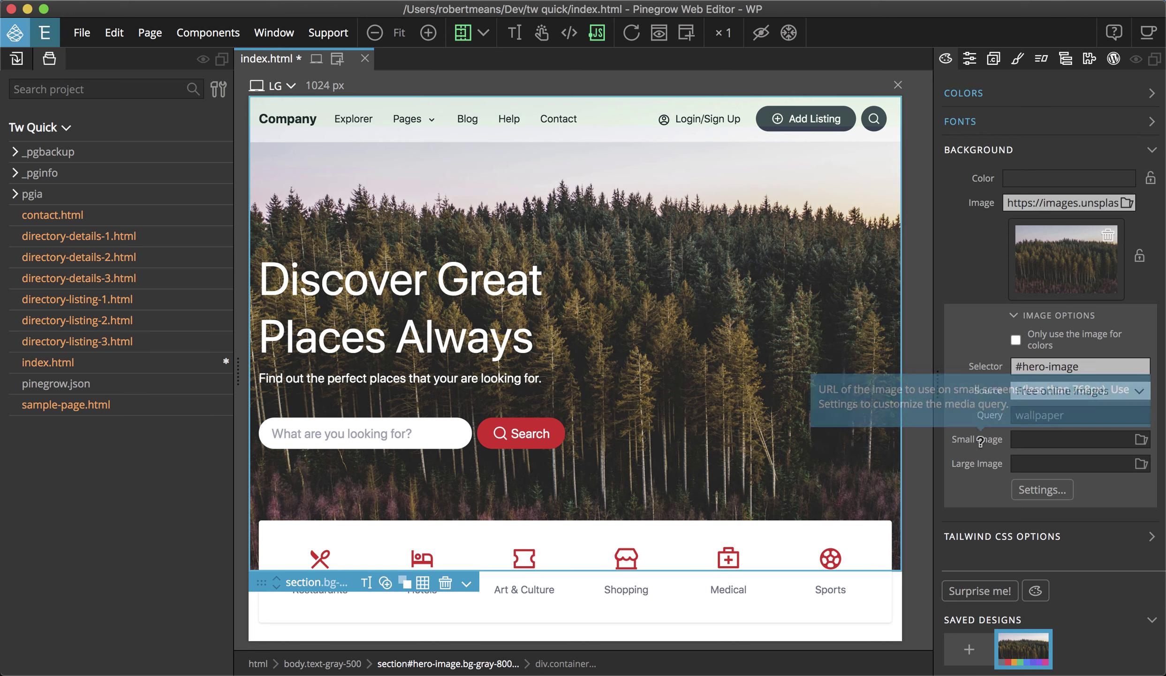
pyautogui.click(1142, 439)
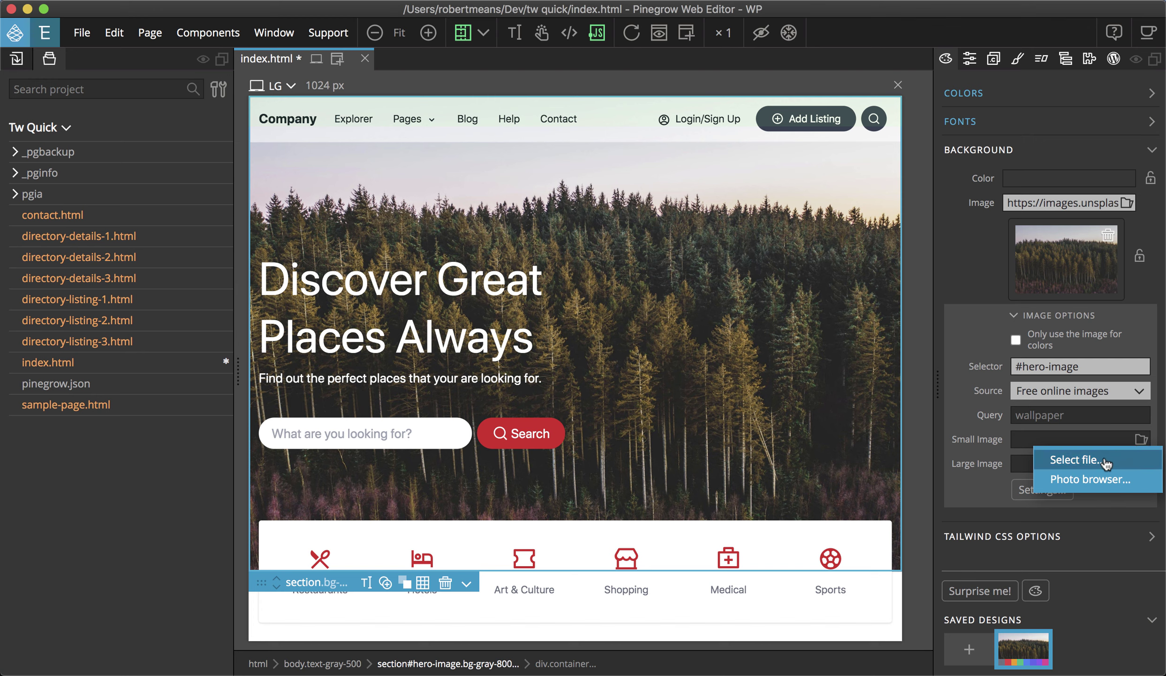
pyautogui.click(987, 488)
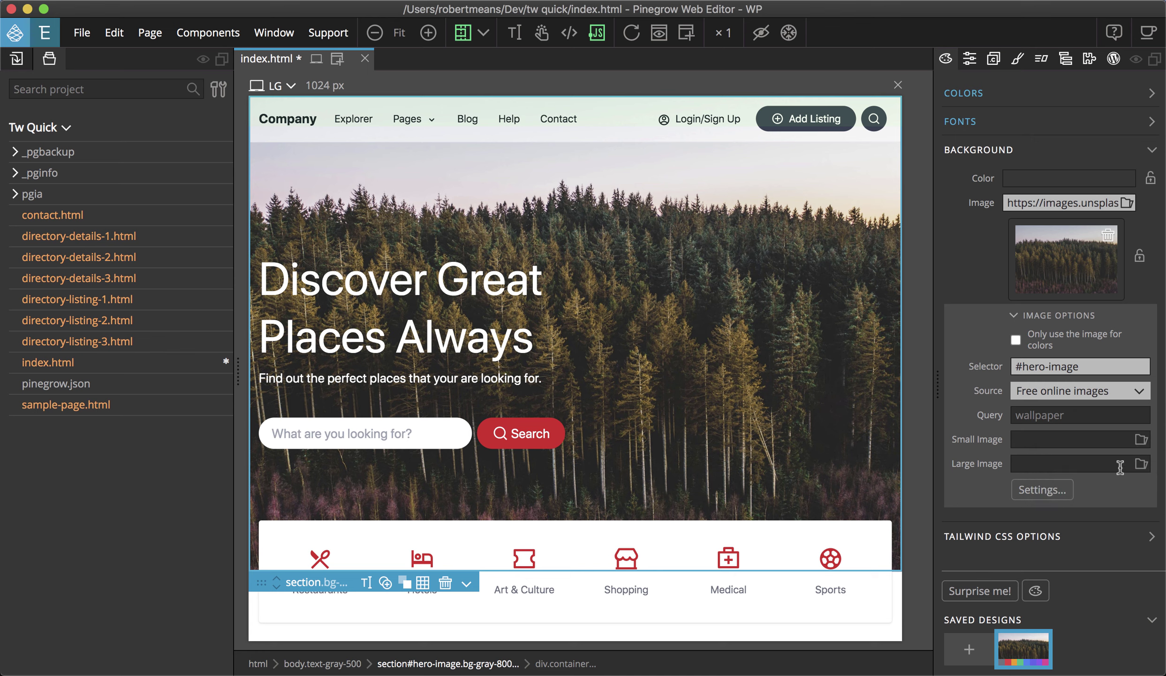
pyautogui.click(1141, 463)
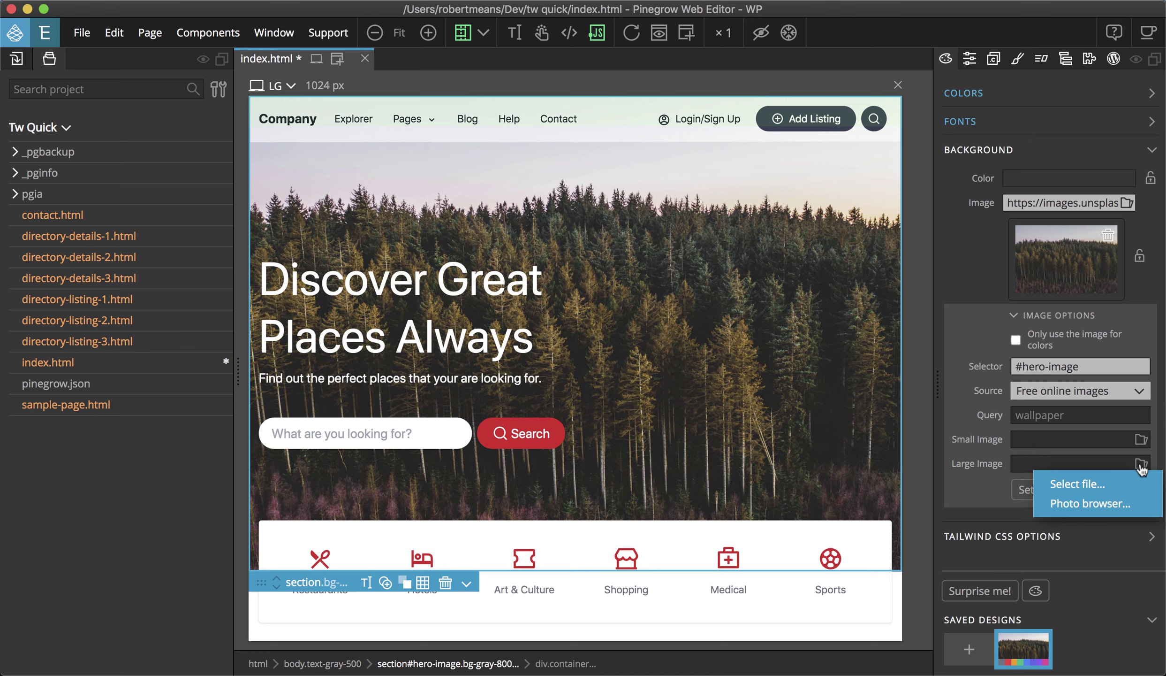
pyautogui.click(972, 483)
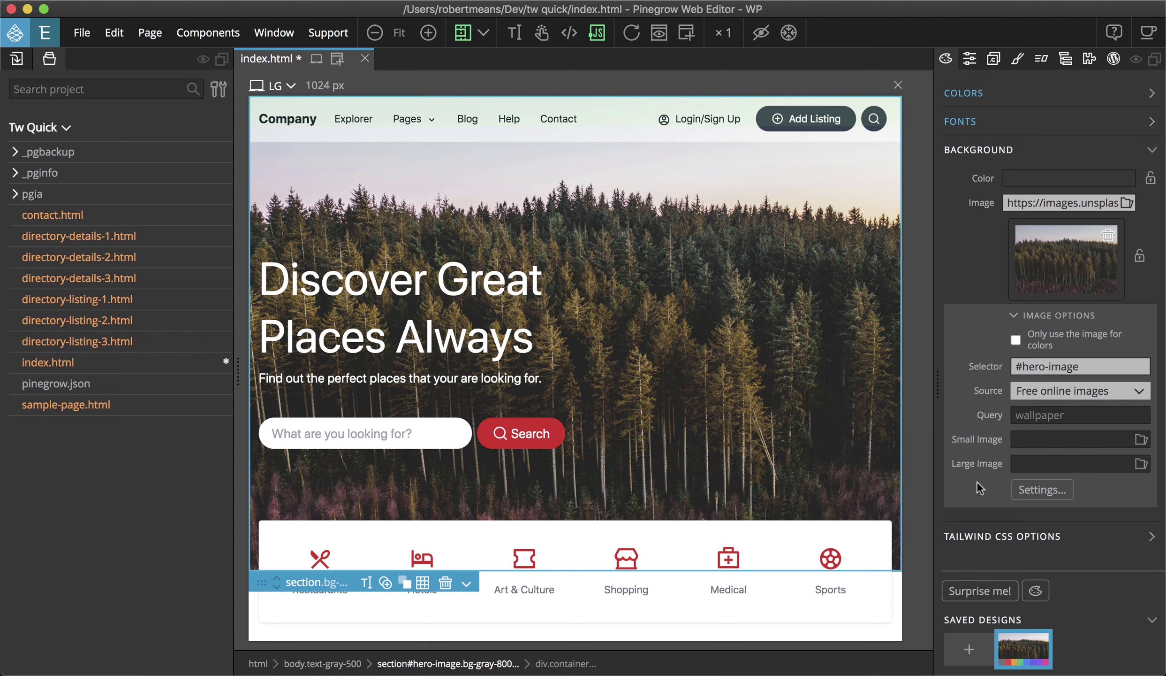
pyautogui.click(1038, 490)
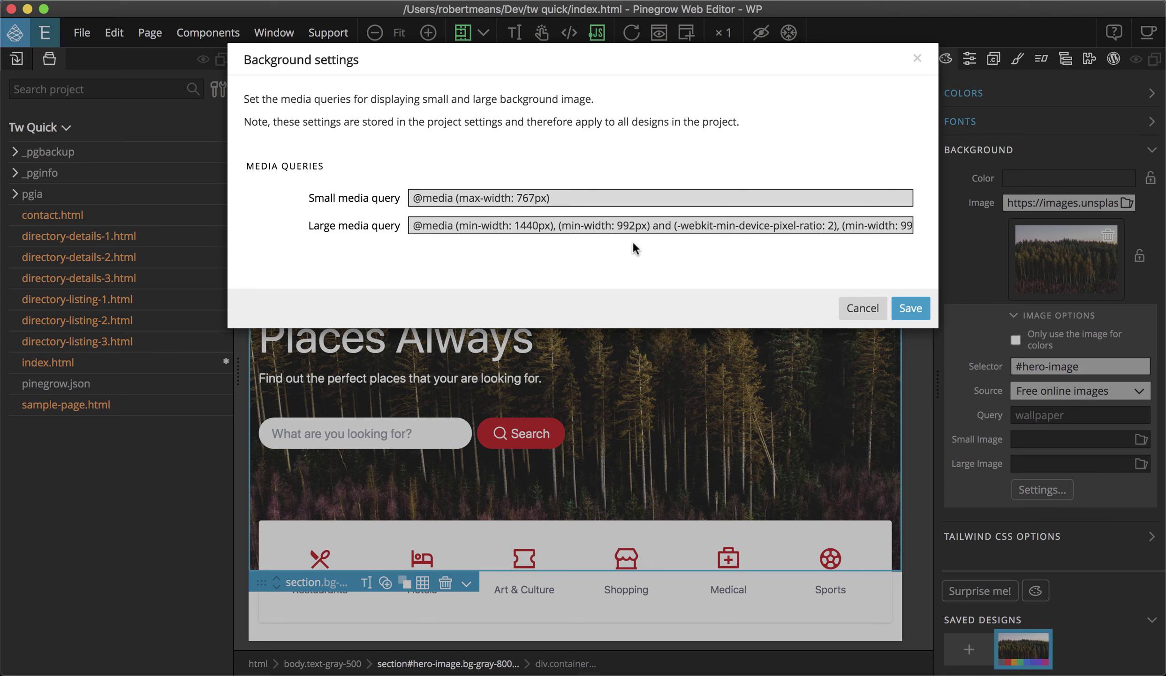
pyautogui.click(863, 308)
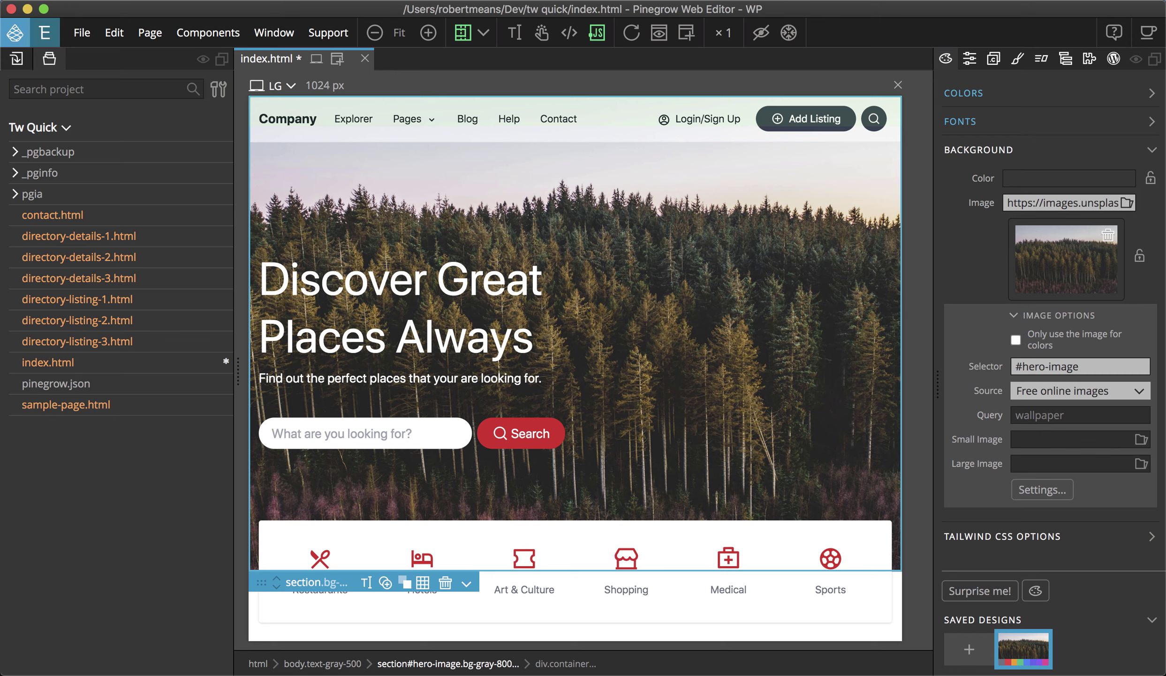
# Review the Tailwind CSS compiler options, including just-in-time compilation and merging with a config file
pyautogui.click(1152, 150)
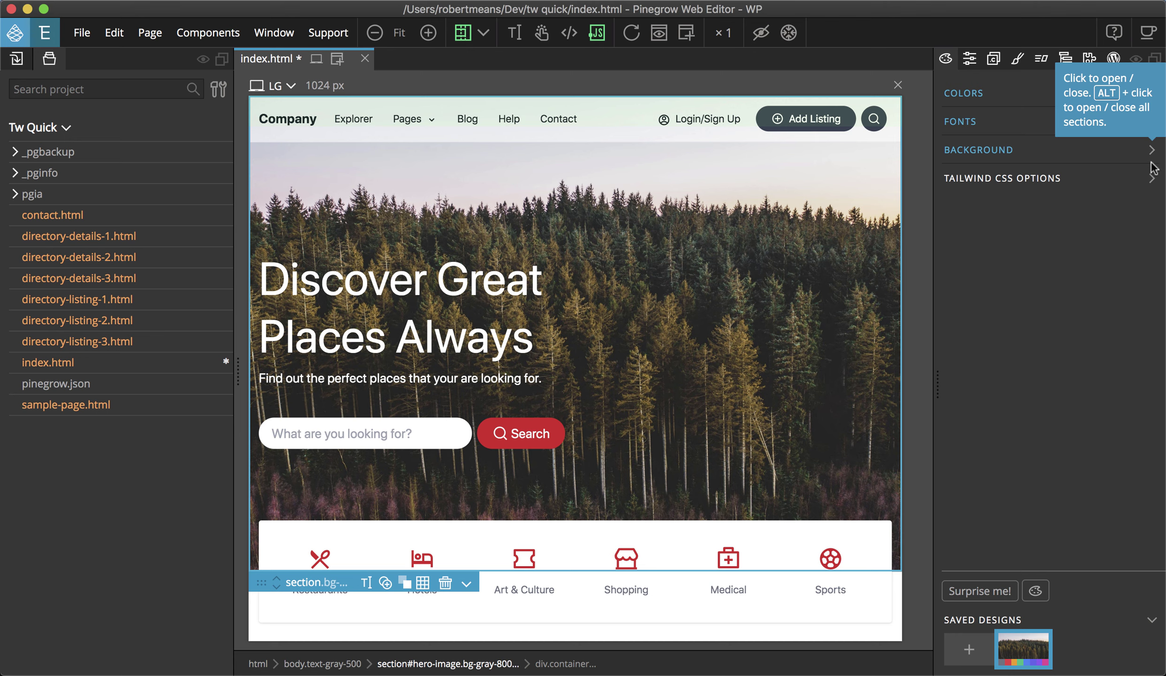
pyautogui.click(1152, 178)
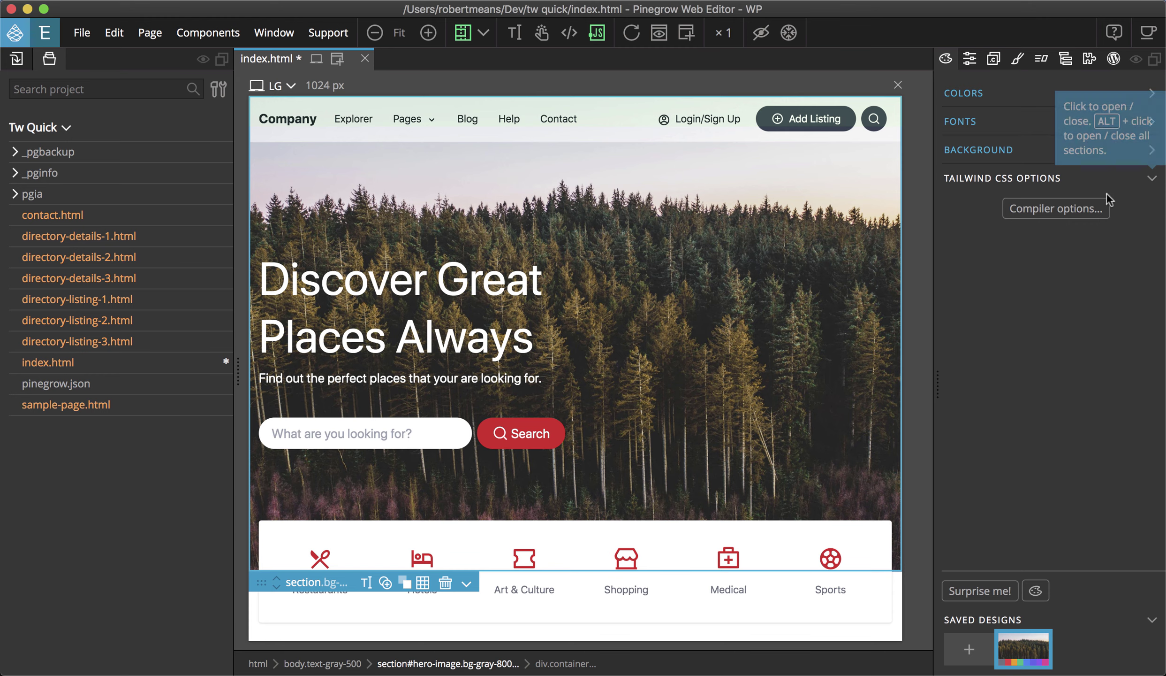
pyautogui.click(1093, 210)
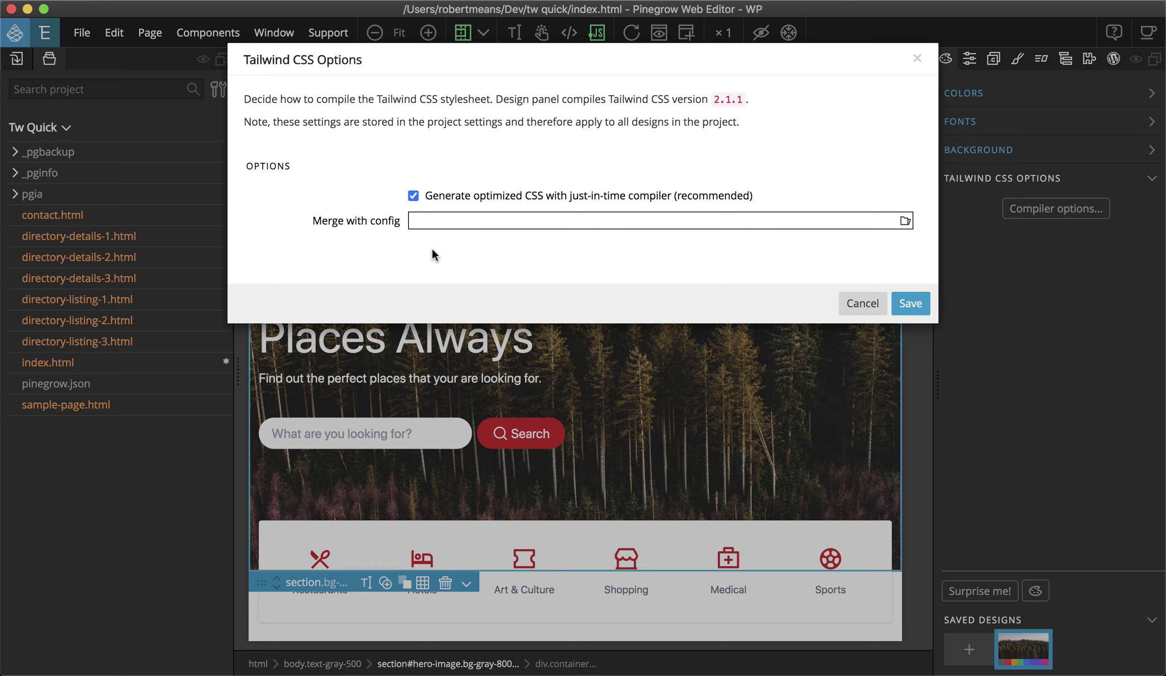
pyautogui.click(880, 301)
pyautogui.click(1151, 178)
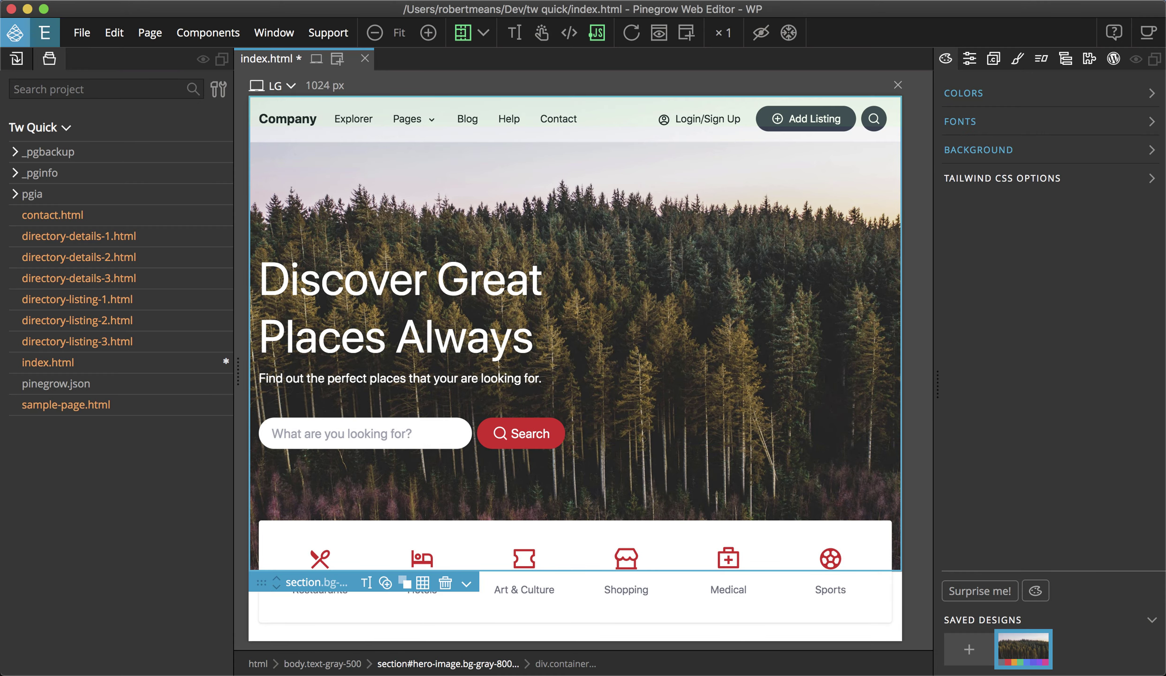
# Save the index.html page
pyautogui.press('super+s')
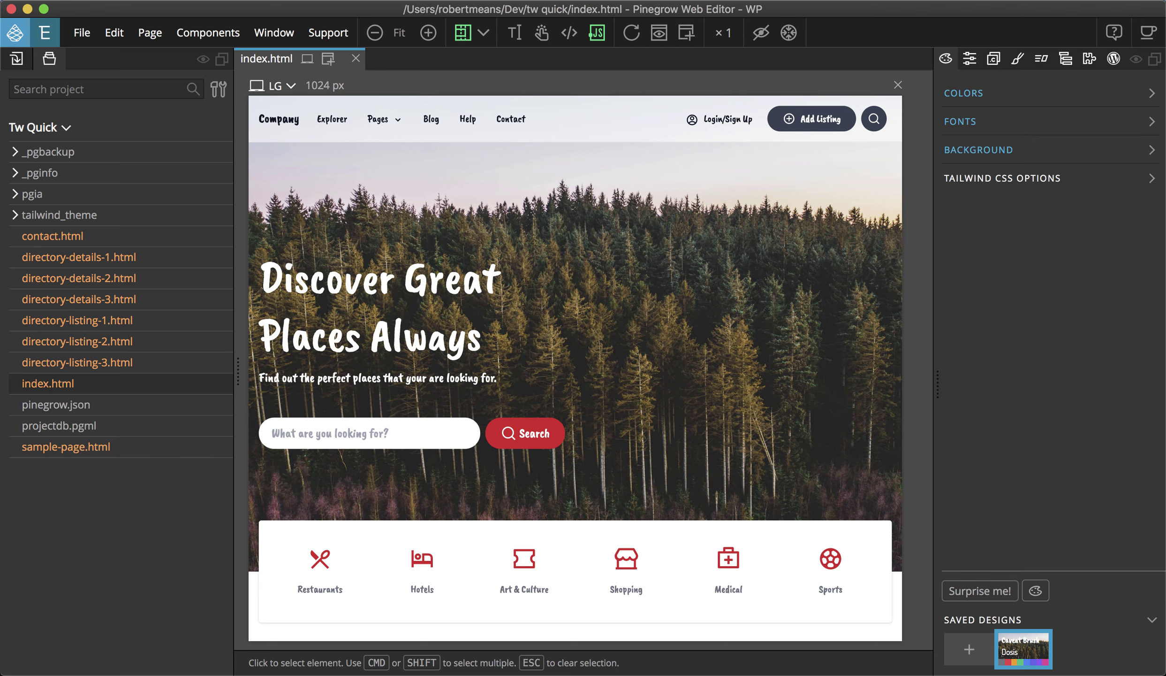
# Generate a random design with Surprise me, adding the primary, secondary, color3 and color4 colors for it to use
pyautogui.click(1032, 94)
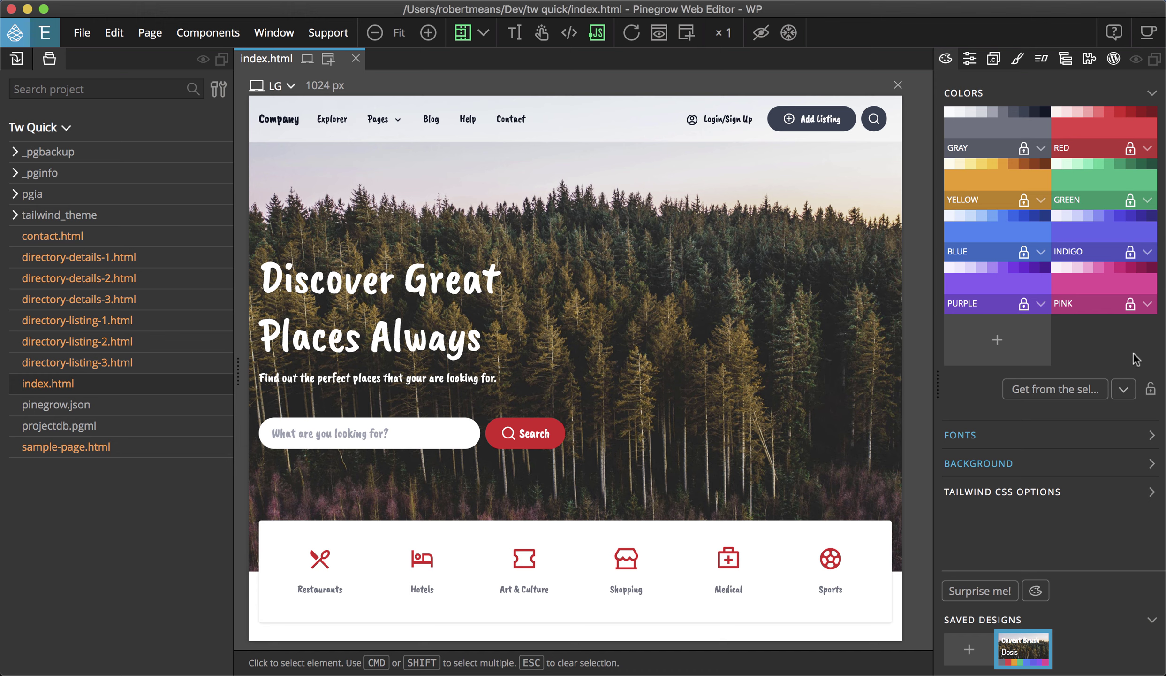
pyautogui.click(1151, 93)
pyautogui.click(994, 583)
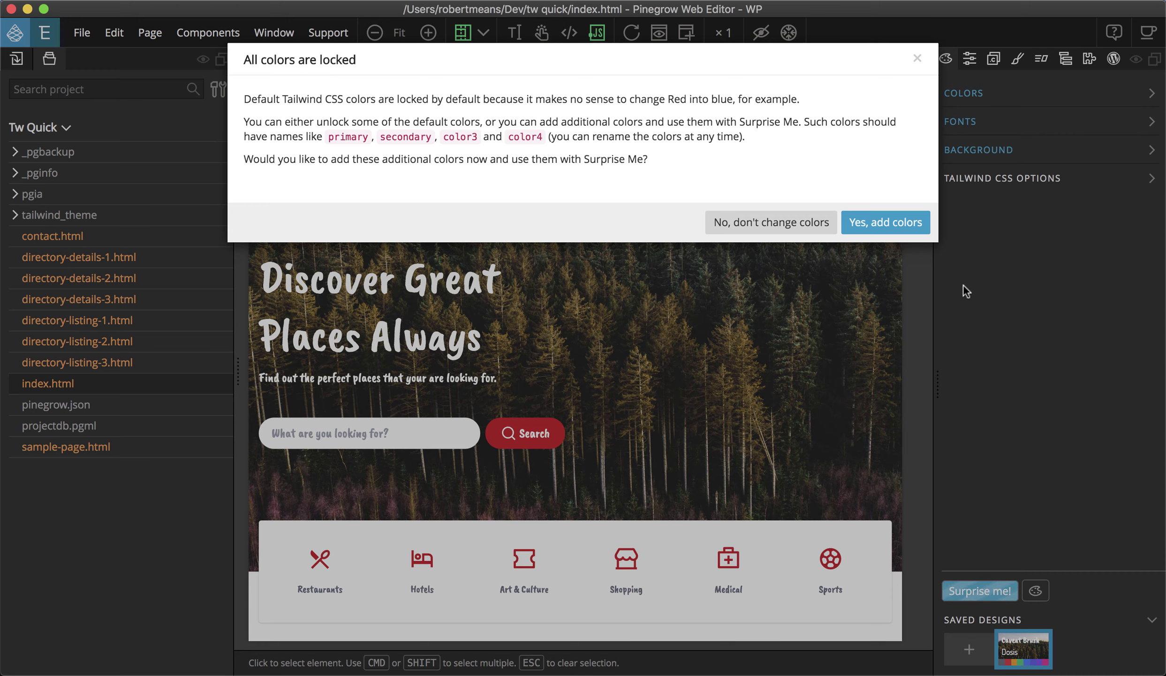
pyautogui.click(896, 220)
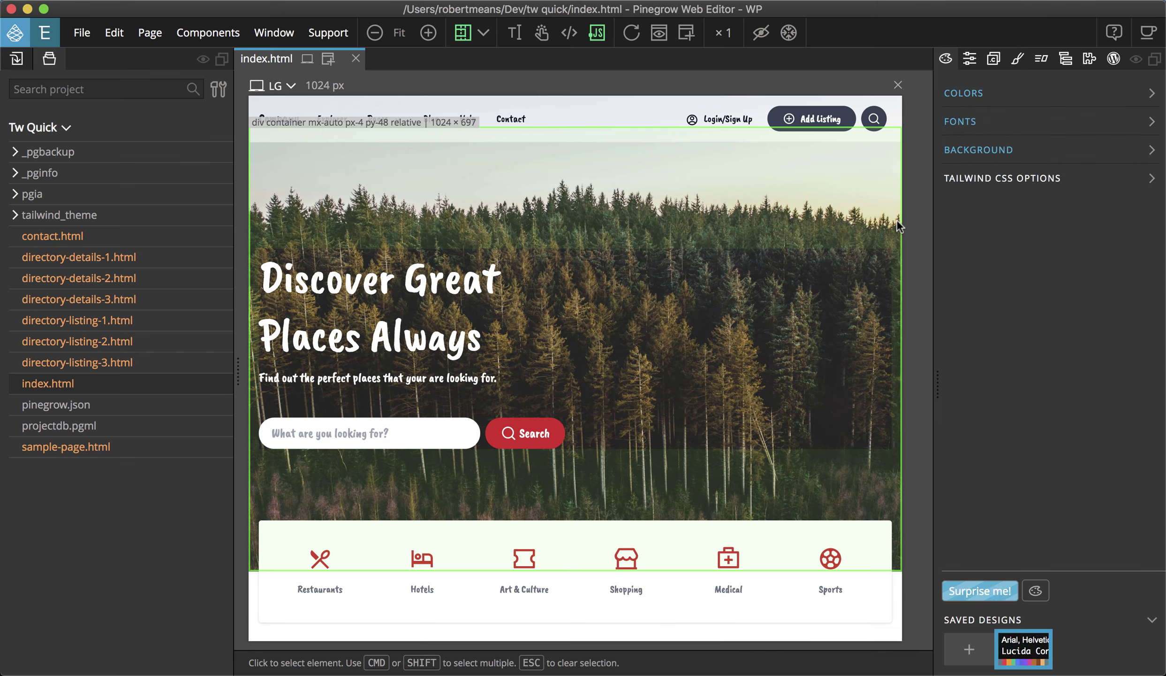
# Examine the background image, color palette and font families of the generated design
pyautogui.click(975, 151)
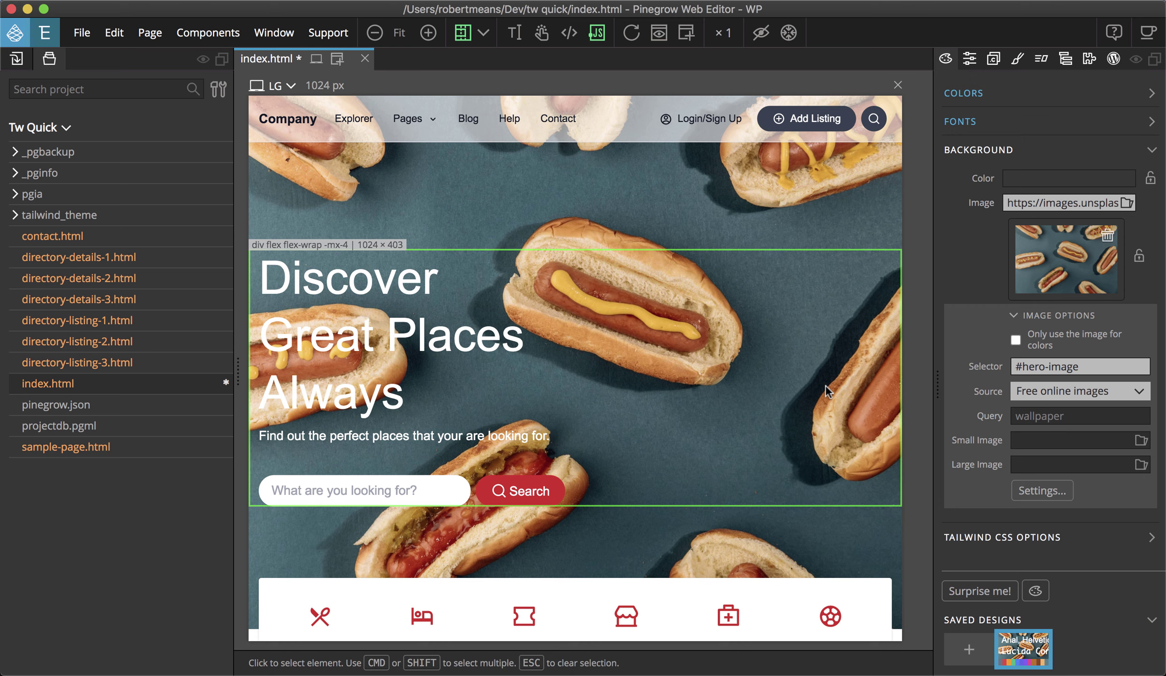
pyautogui.click(950, 95)
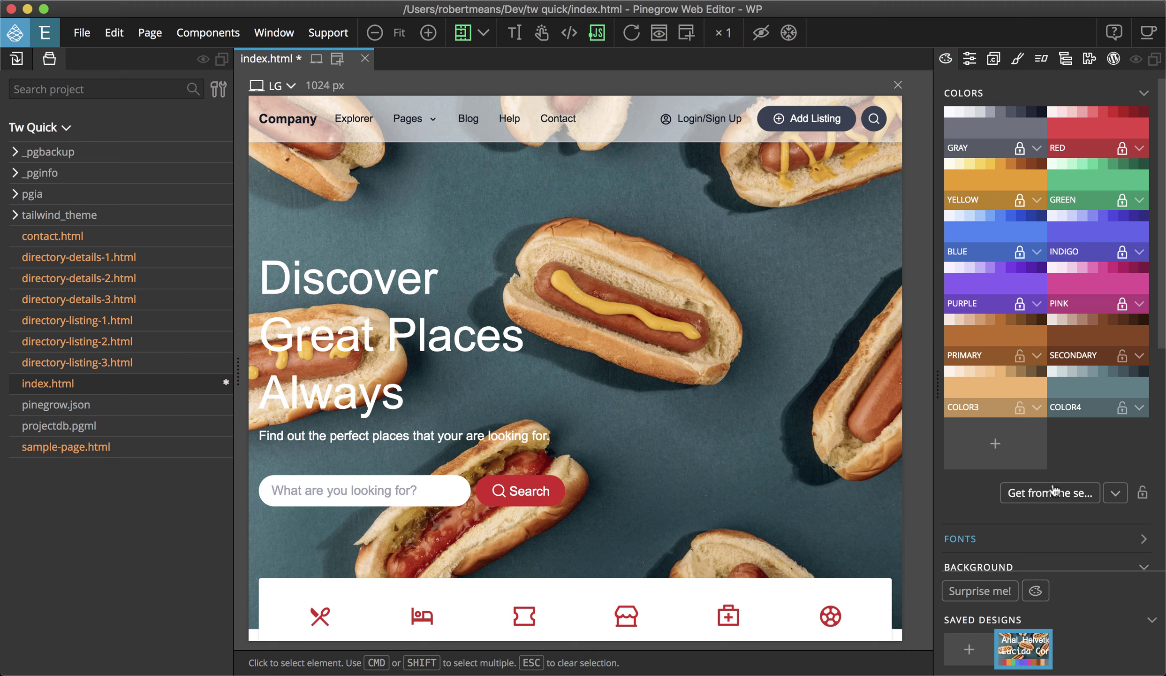
pyautogui.click(1008, 539)
pyautogui.scroll(-7, 1008, 539)
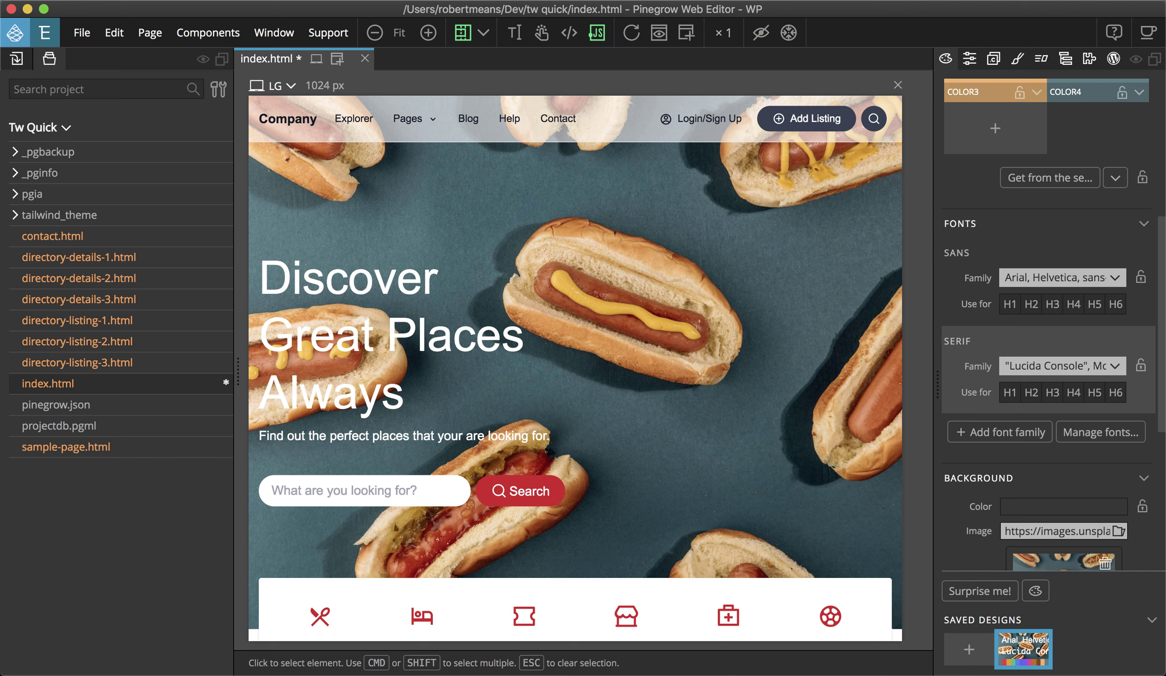
# Enable animated transitions for Surprise me and generate another random design
pyautogui.rightClick(980, 593)
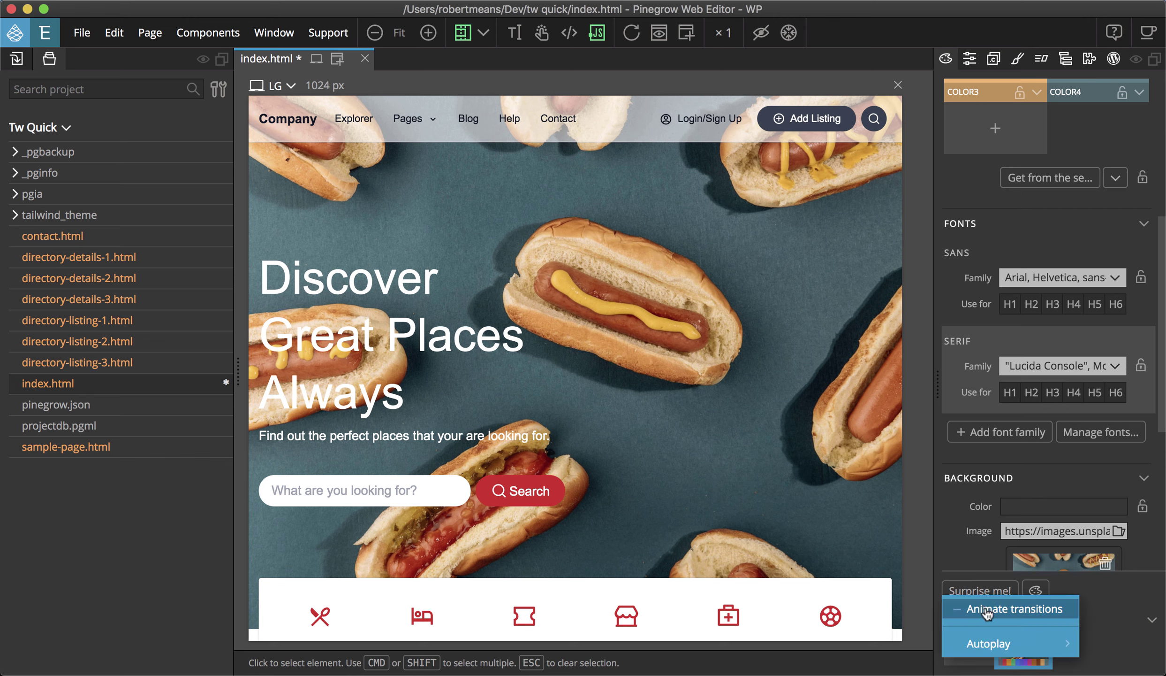
pyautogui.click(988, 609)
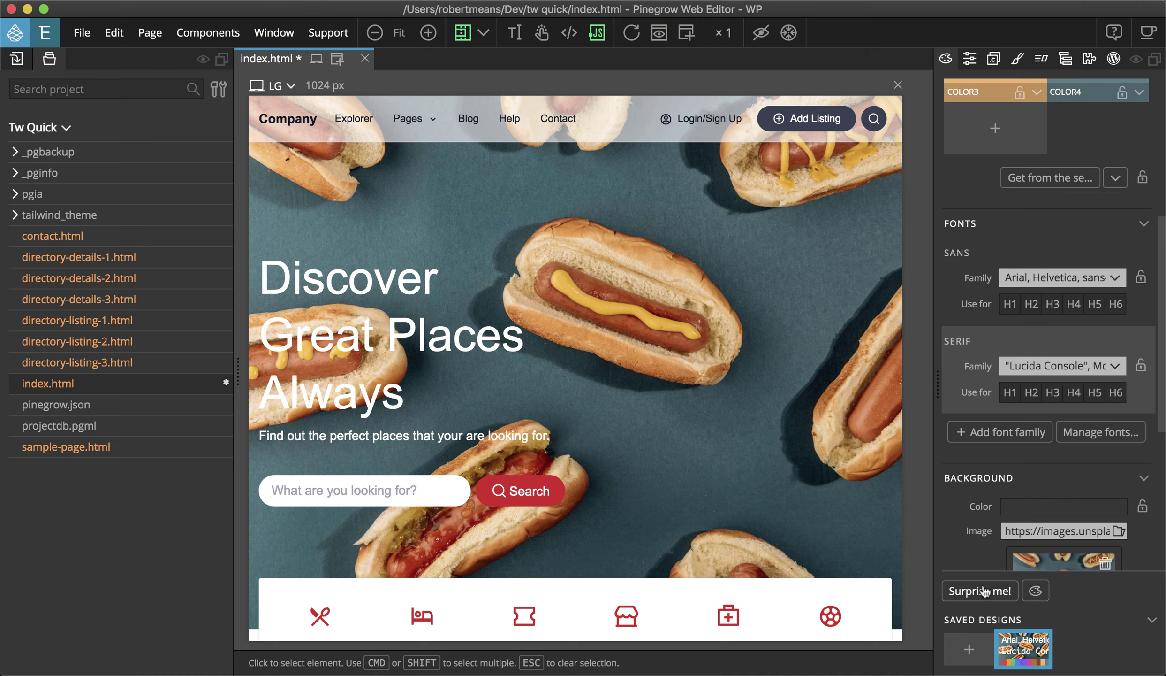
pyautogui.click(985, 590)
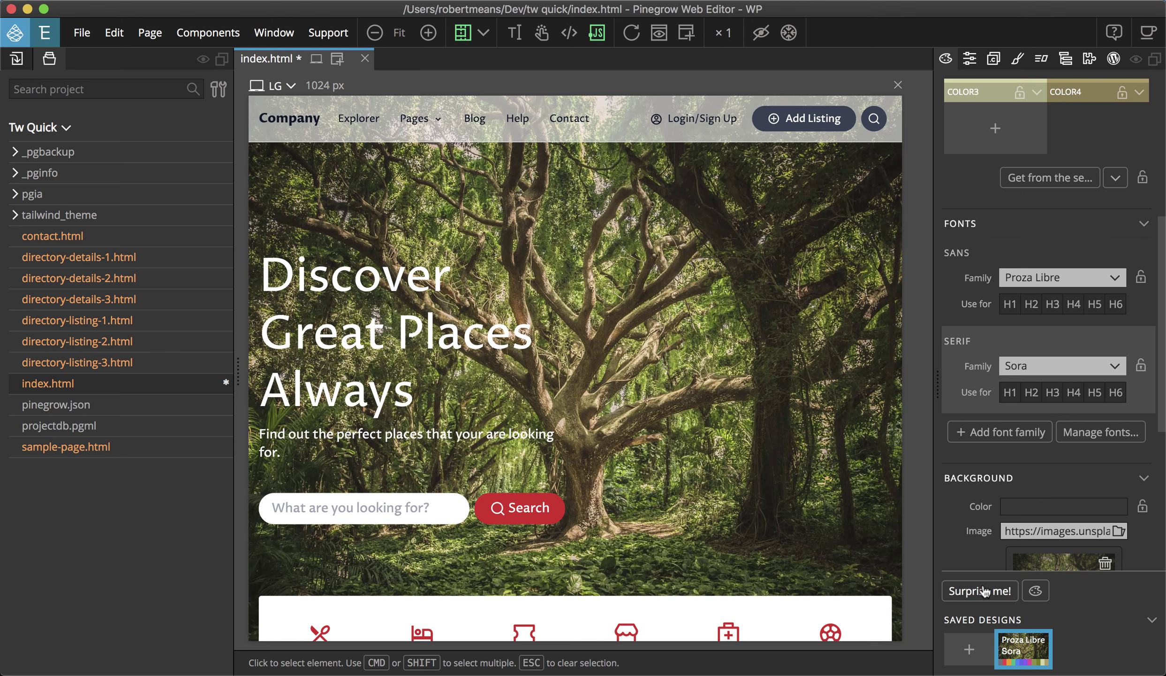
# Set Surprise me to autoplay a new random design every 5 seconds
pyautogui.rightClick(985, 590)
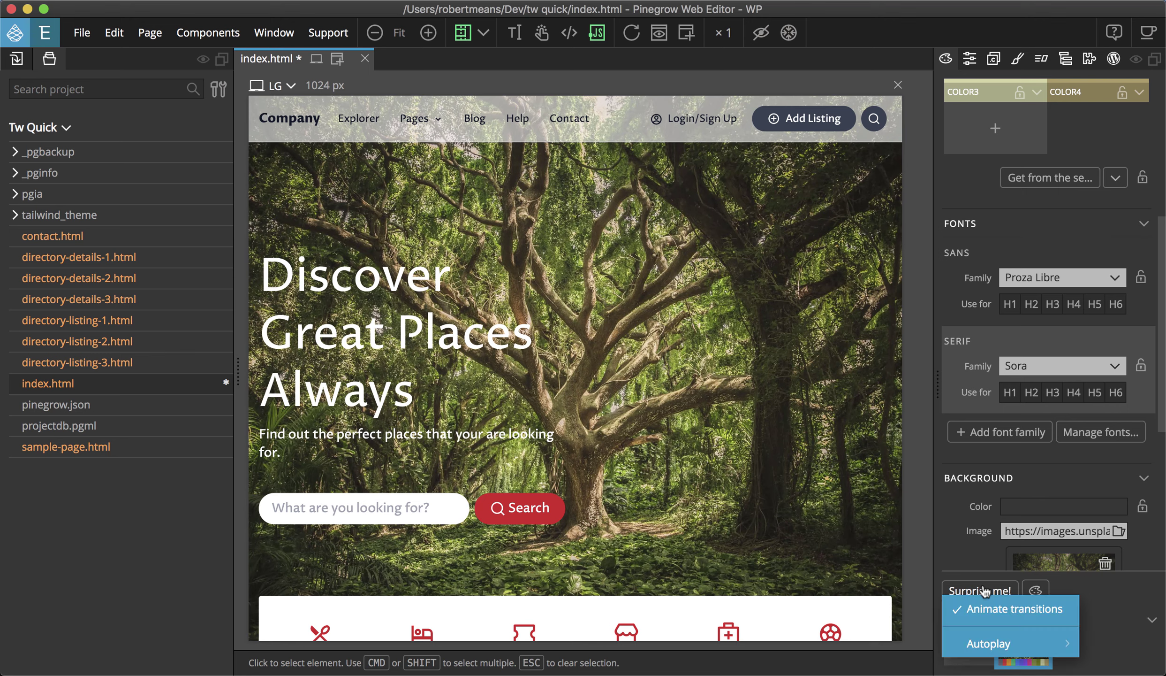
pyautogui.moveTo(1001, 654)
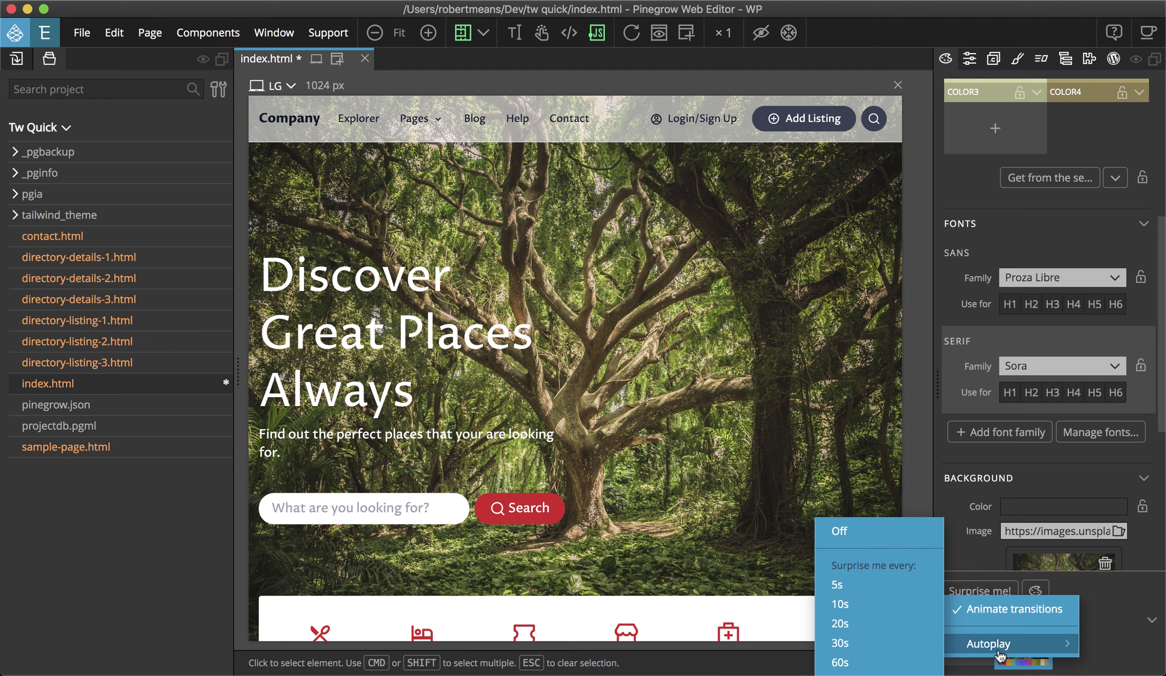
pyautogui.click(867, 584)
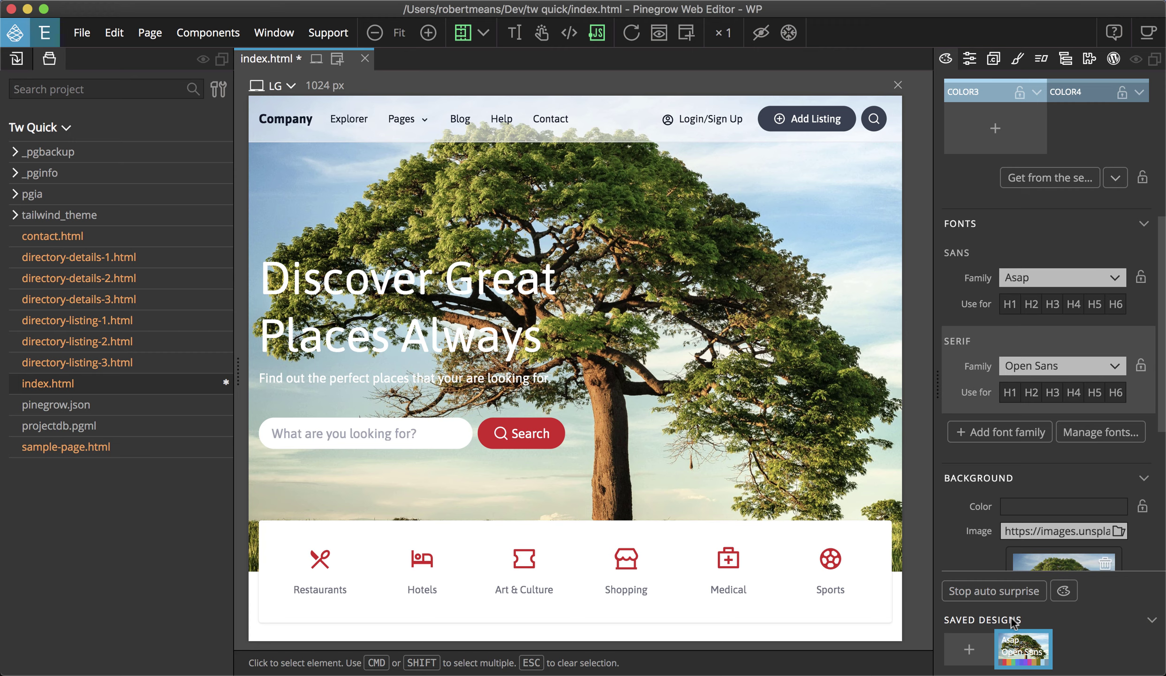
# Add the current design to the saved designs and stop the auto surprise
pyautogui.click(969, 653)
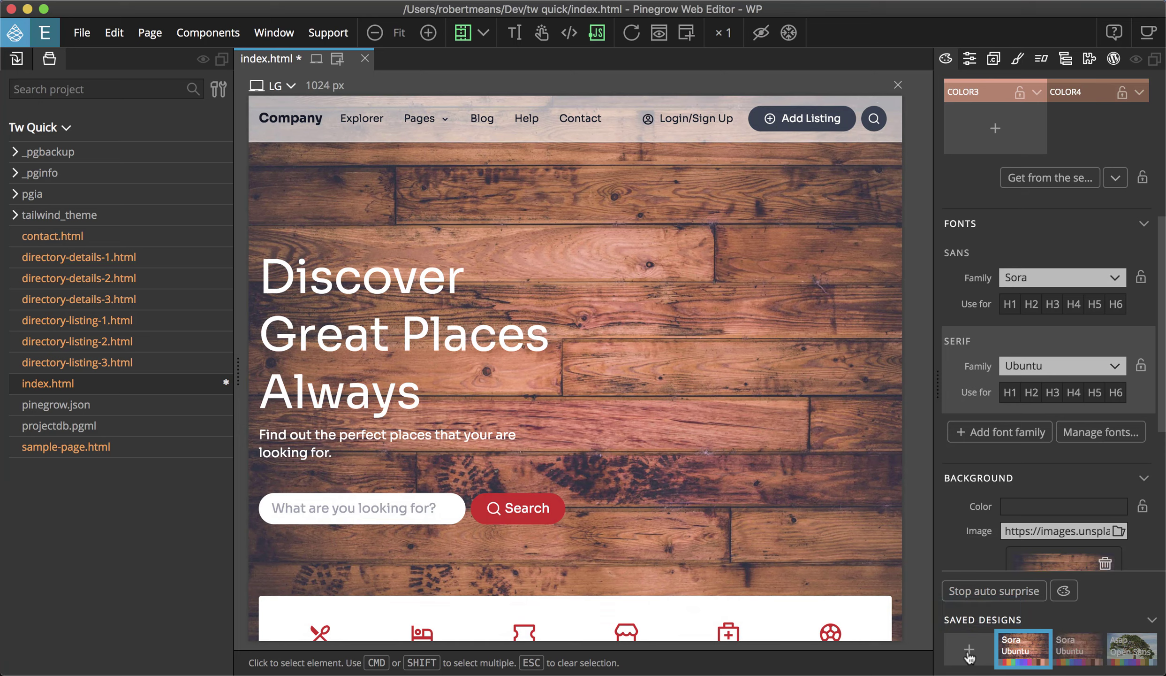
pyautogui.click(987, 595)
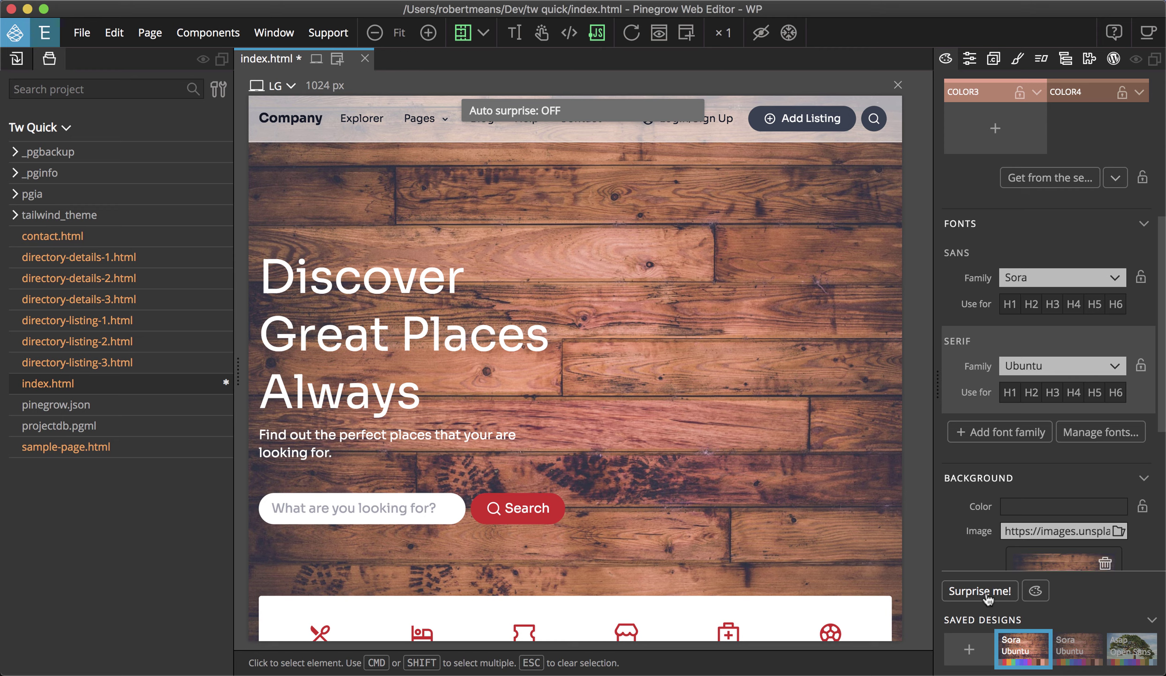
# Compare the saved designs by activating the second Sora/Ubuntu design and the Asap/Open Sans tree design
pyautogui.click(1082, 645)
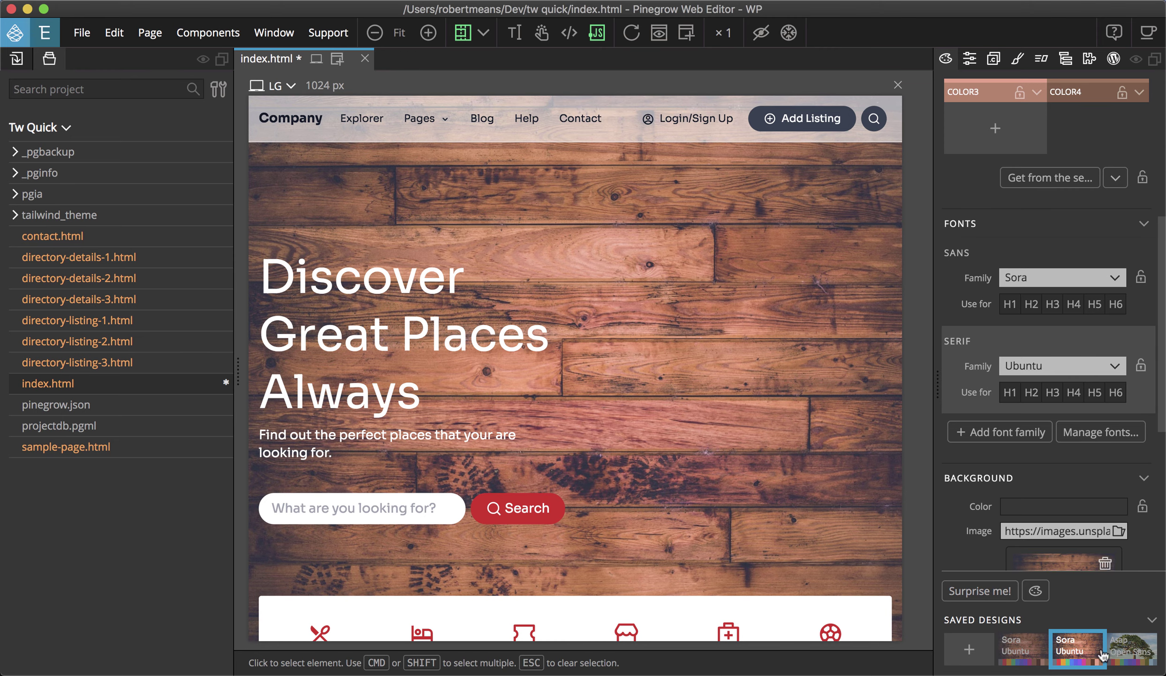
pyautogui.click(1126, 652)
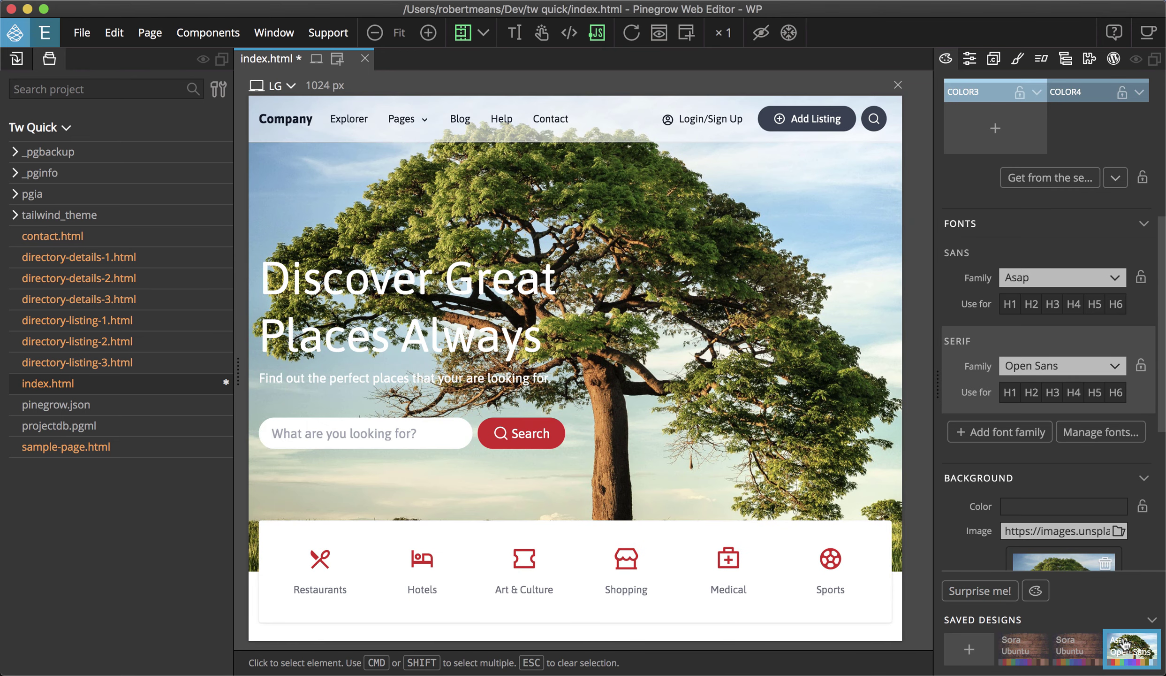
# Duplicate the second Sora/Ubuntu saved design and set the copy's Sans font family to "Arial Black", Gadget, sans-serif
pyautogui.rightClick(1082, 654)
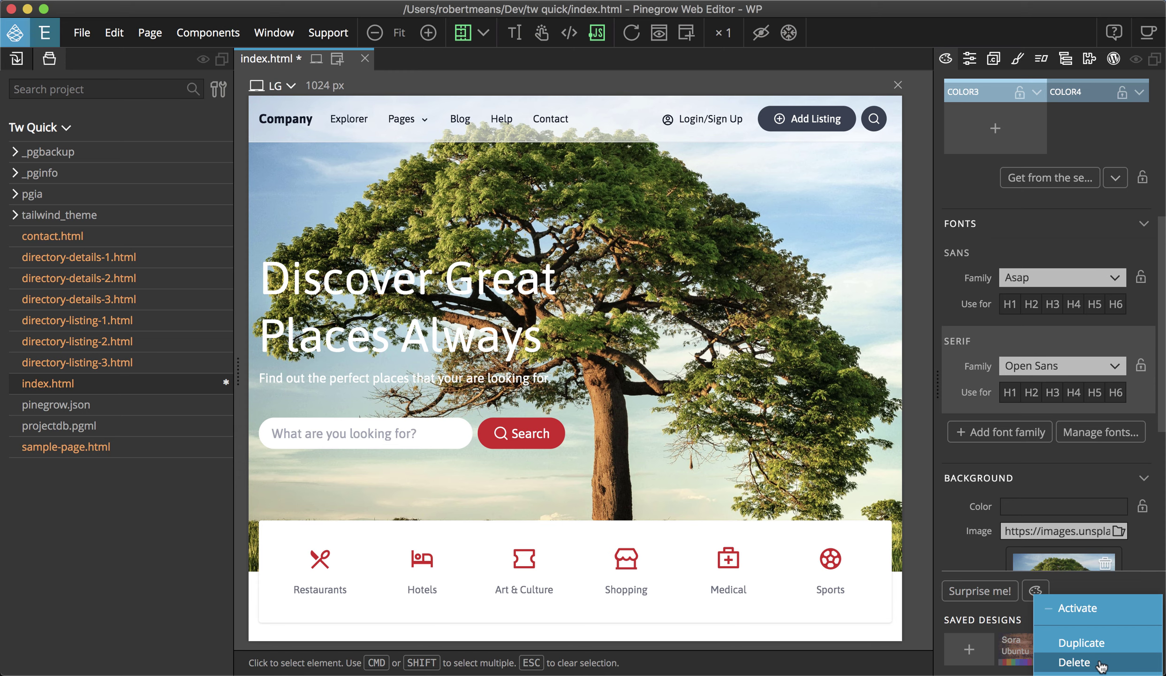
pyautogui.click(1098, 640)
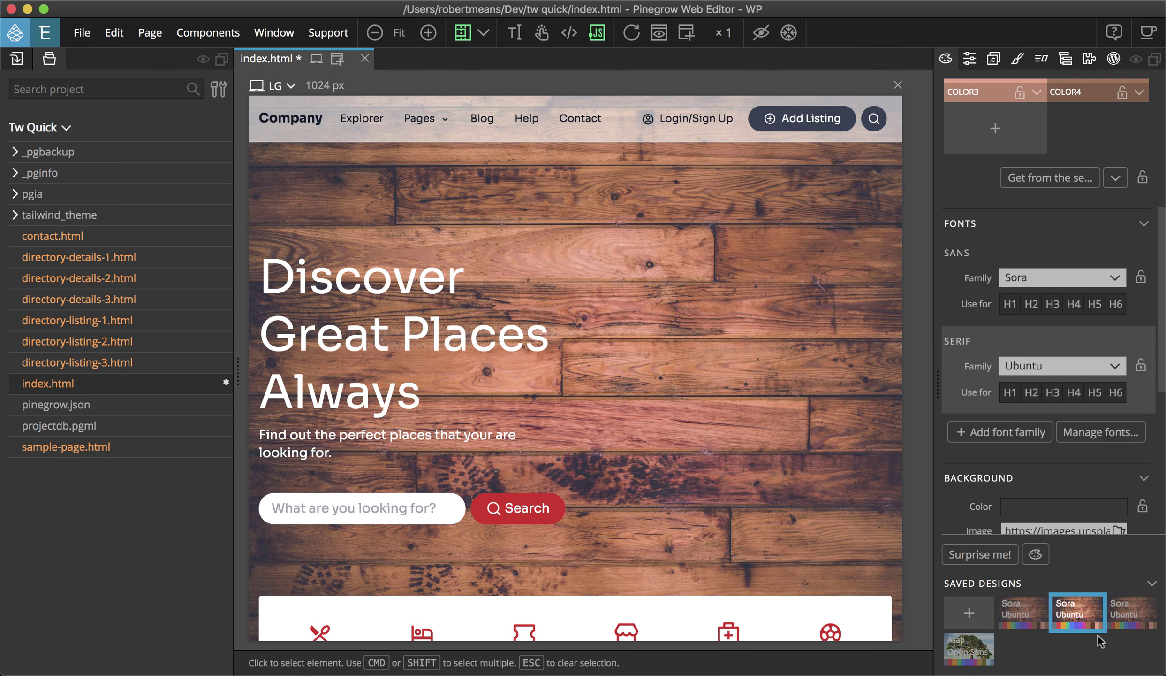
pyautogui.click(1112, 278)
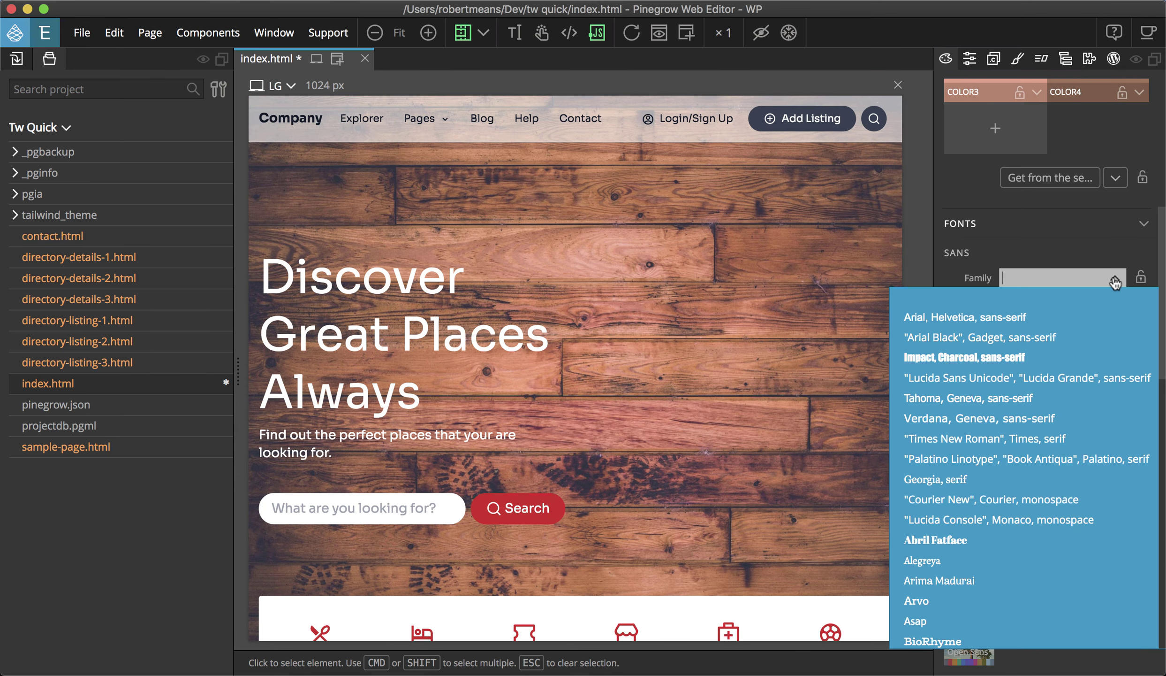
pyautogui.click(1036, 338)
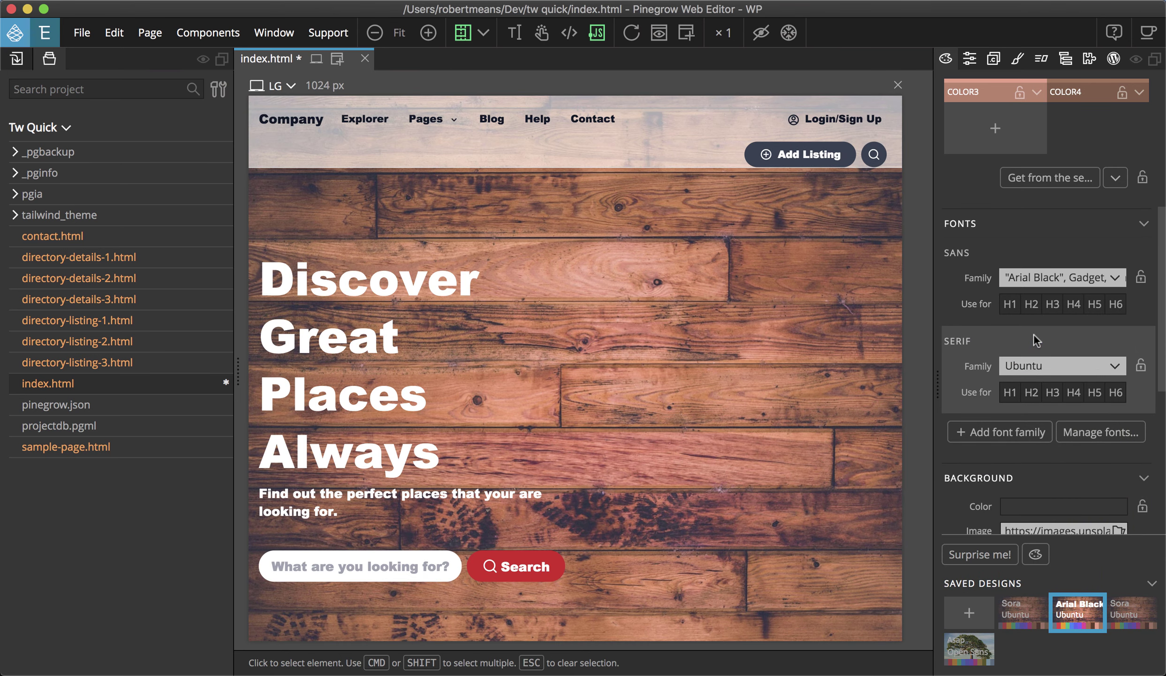
# Open the floating design toolbar and place it over the page preview, beside the hero heading
pyautogui.click(1038, 558)
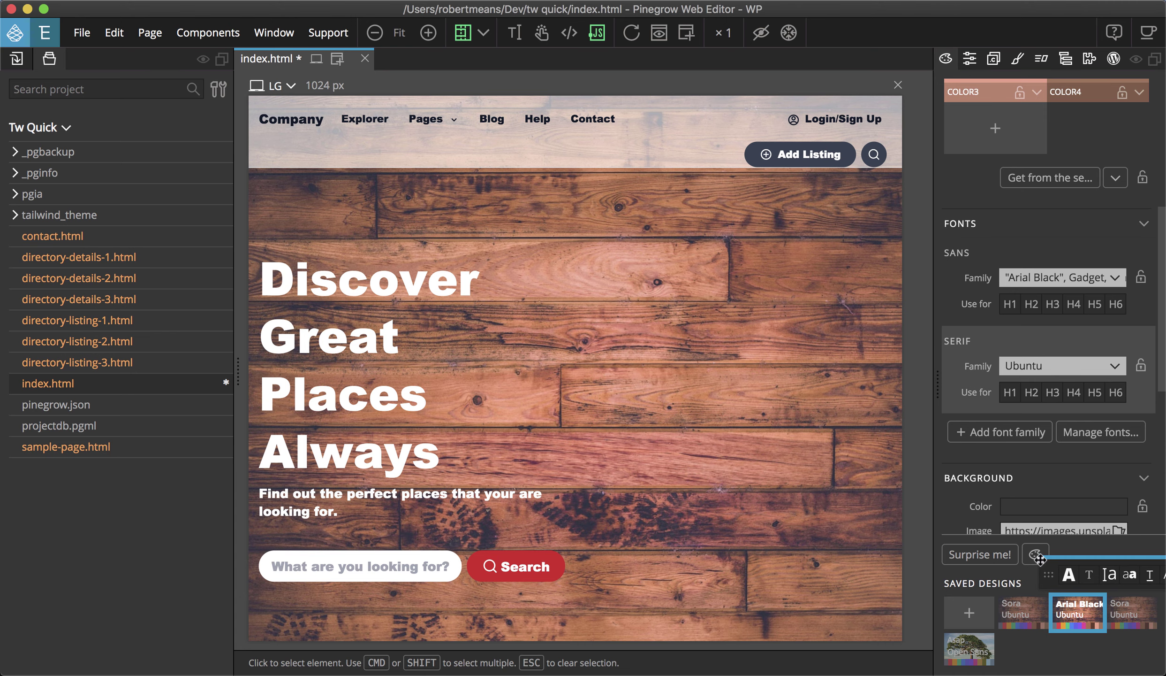
pyautogui.moveTo(1039, 559); pyautogui.dragTo(1044, 571)
pyautogui.moveTo(608, 268); pyautogui.dragTo(574, 264)
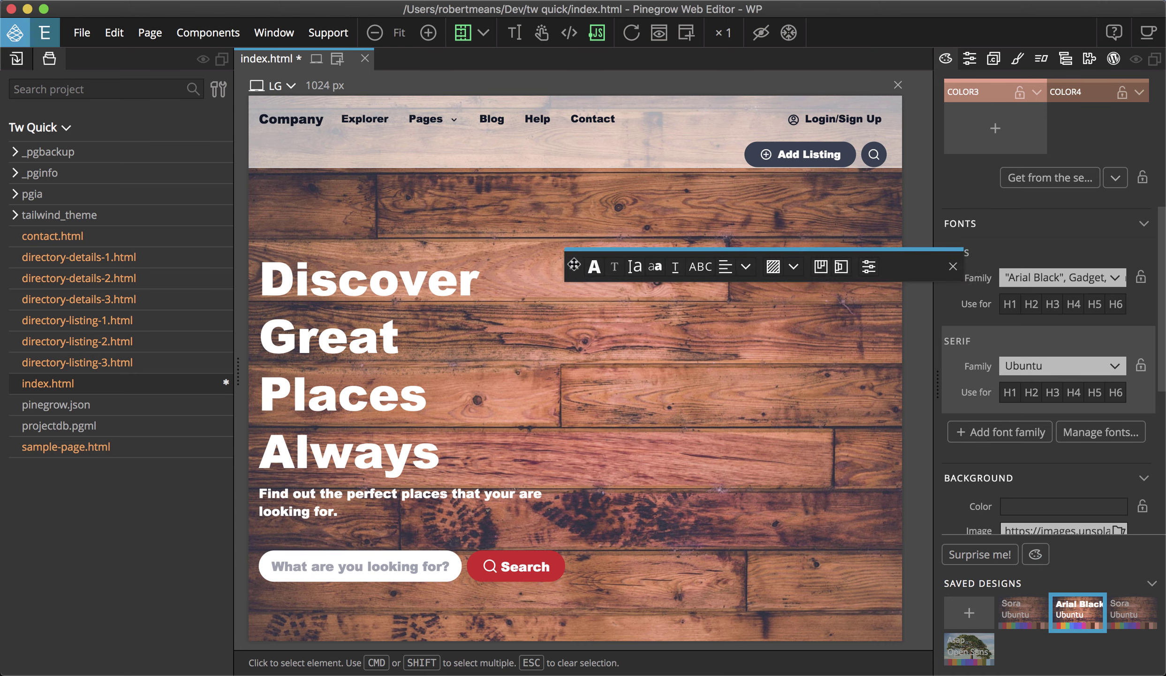